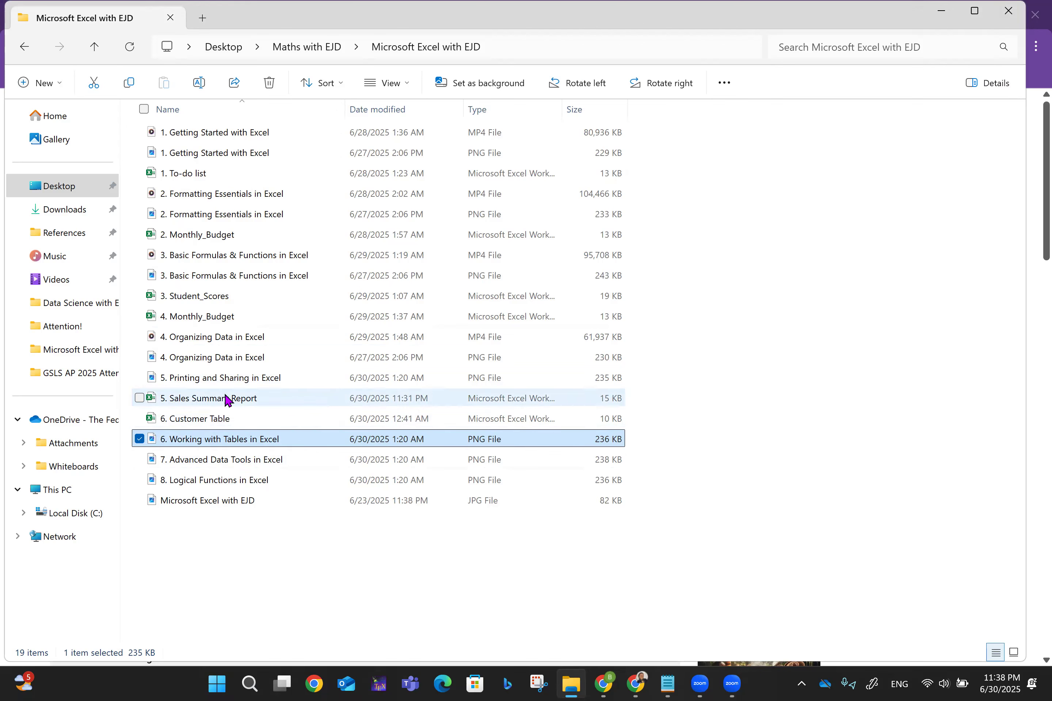
# Step: Open the "6. Customer Table" workbook and enable editing in it
pyautogui.click(216, 424)
pyautogui.doubleClick(216, 424)
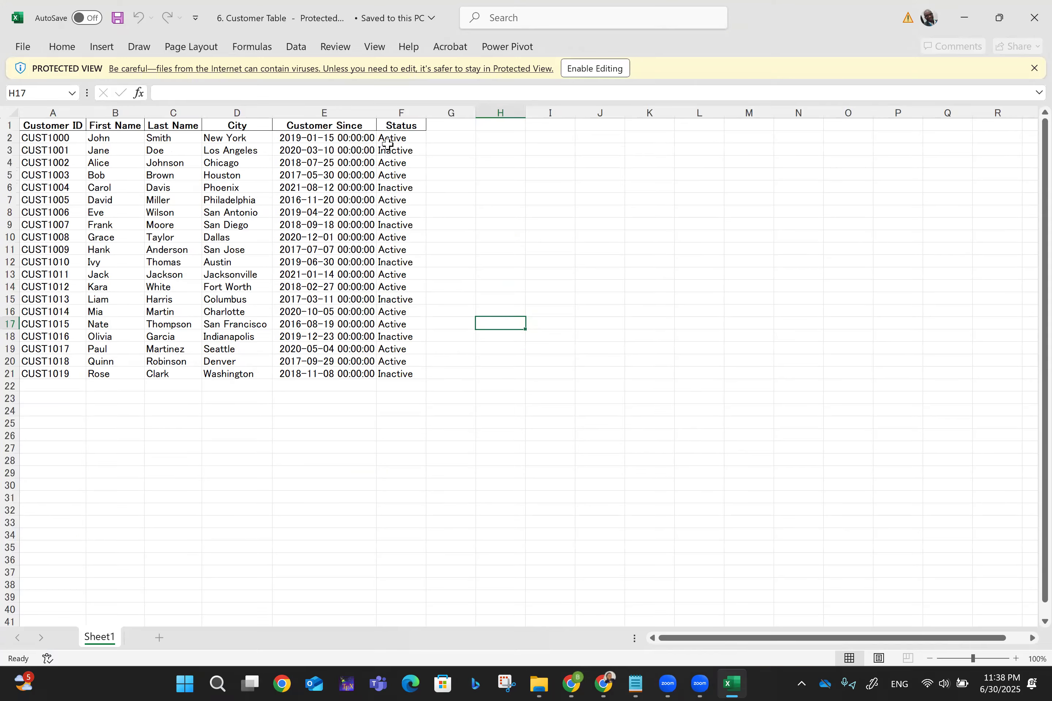
pyautogui.click(584, 68)
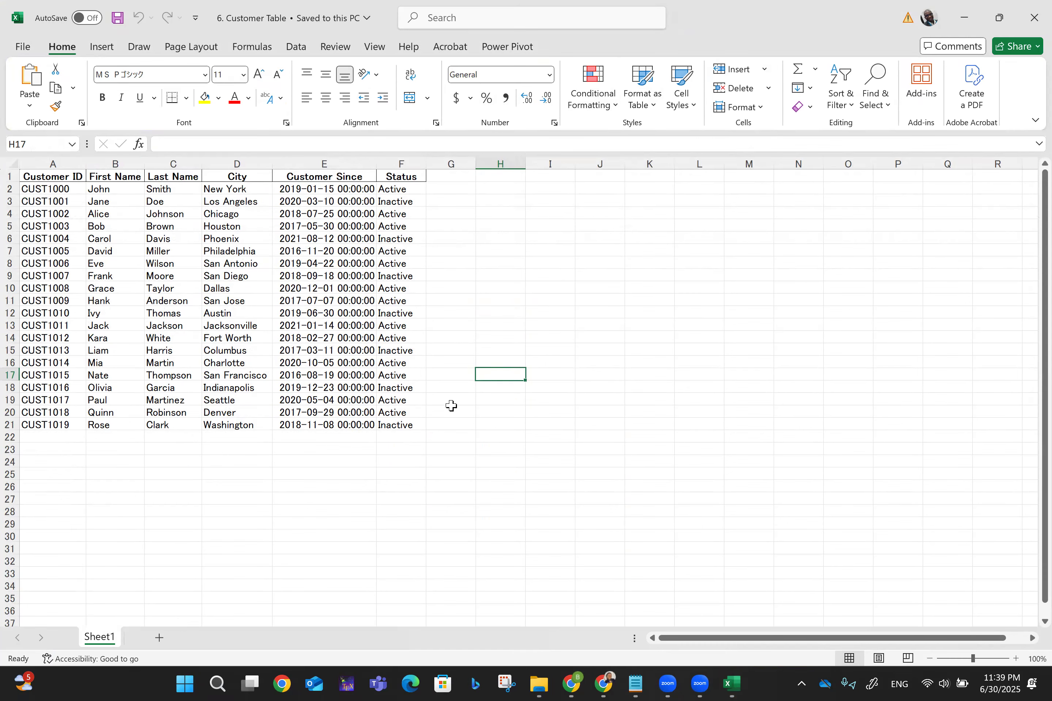
# Step: Center-align the whole customer data range, including the headers, across columns A to F
pyautogui.scroll(2, 450, 406)
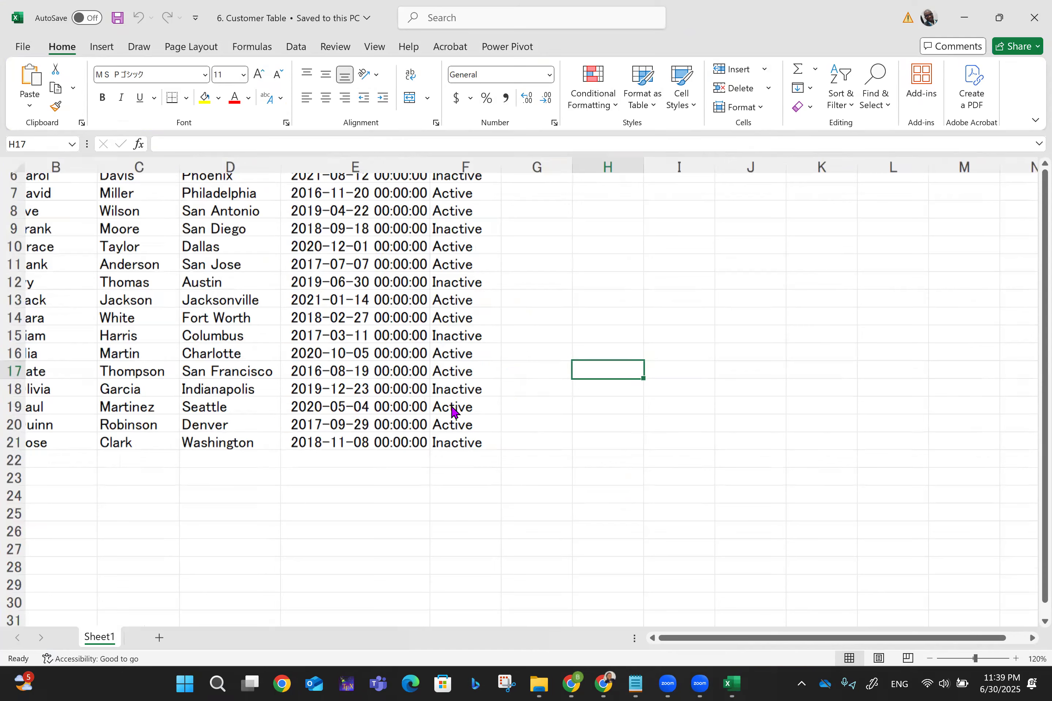
pyautogui.scroll(14, 452, 409)
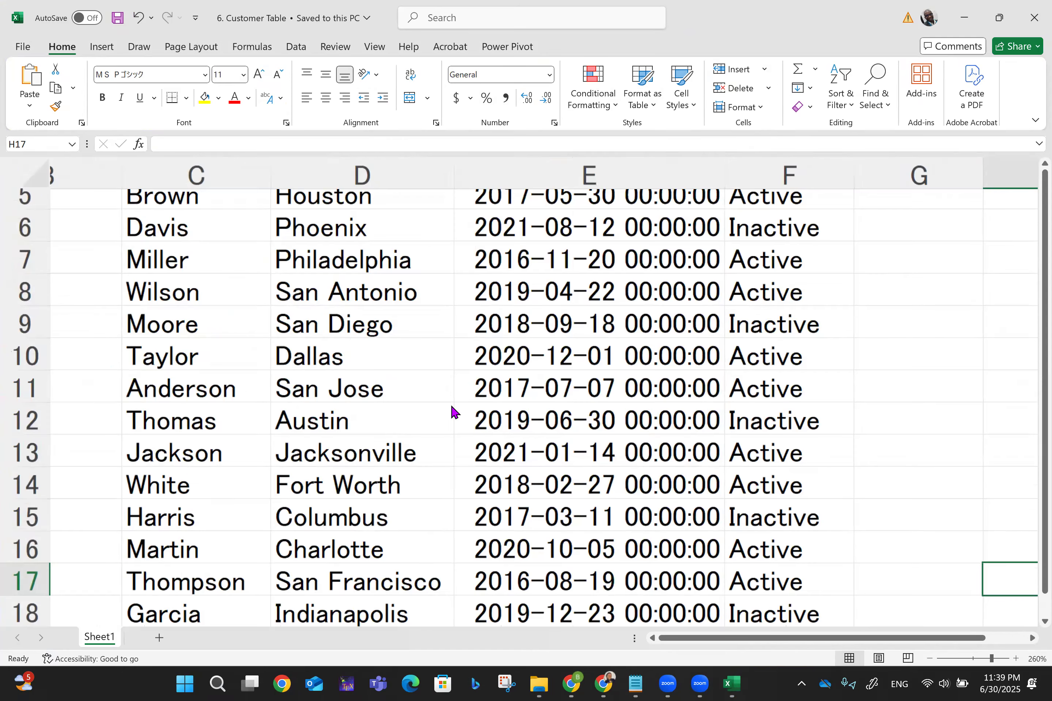
pyautogui.scroll(-7, 452, 412)
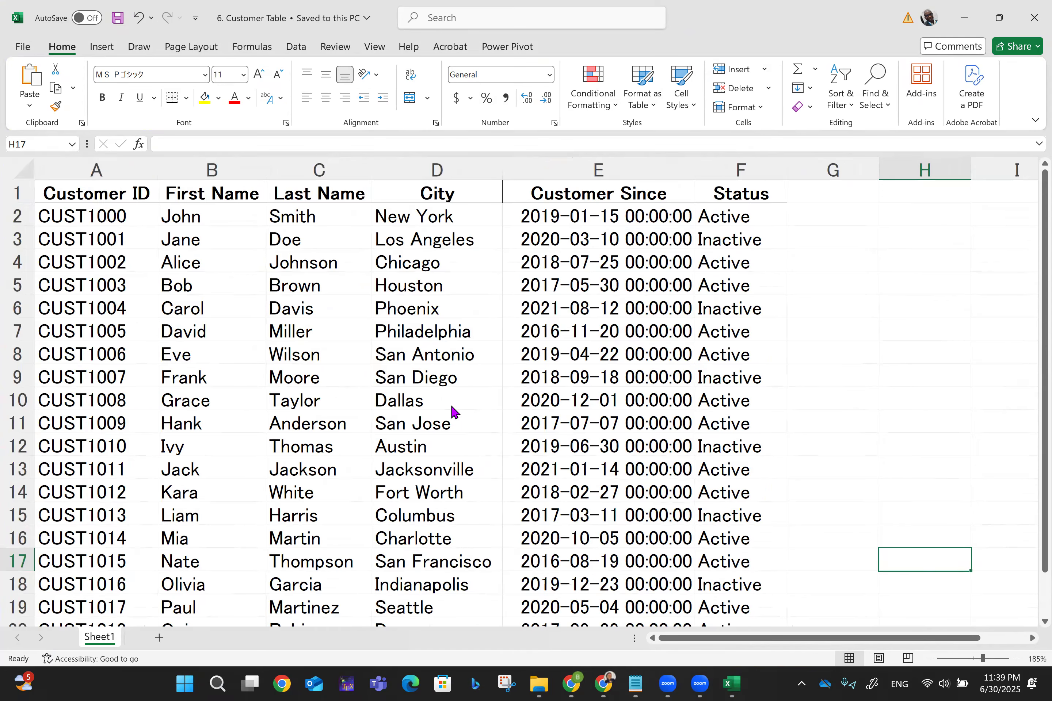
pyautogui.scroll(-3, 450, 403)
pyautogui.scroll(4, 450, 403)
pyautogui.click(92, 194)
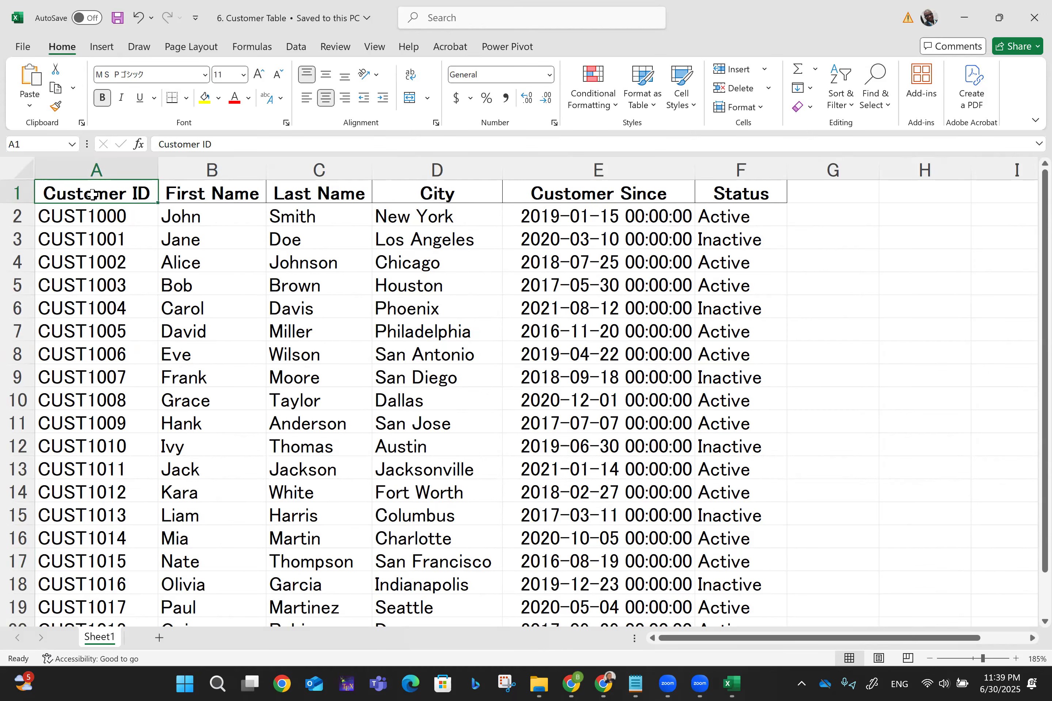
pyautogui.hotkey('ctrl', 'shift', 'Right')
pyautogui.hotkey('ctrl', 'shift', 'Down')
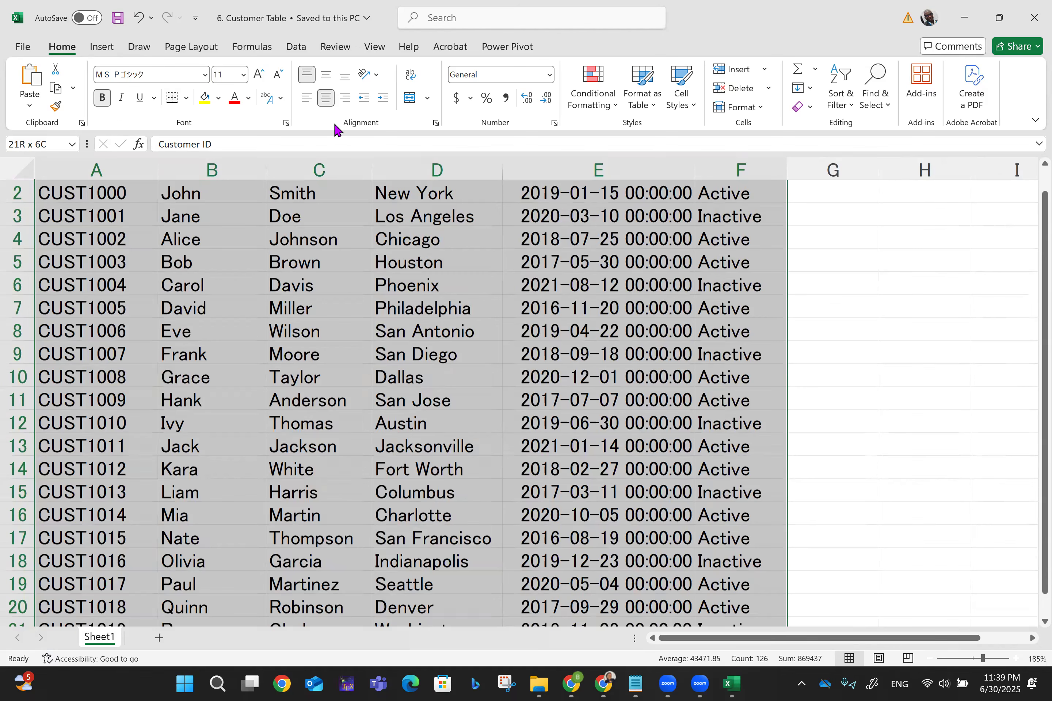
pyautogui.click(325, 98)
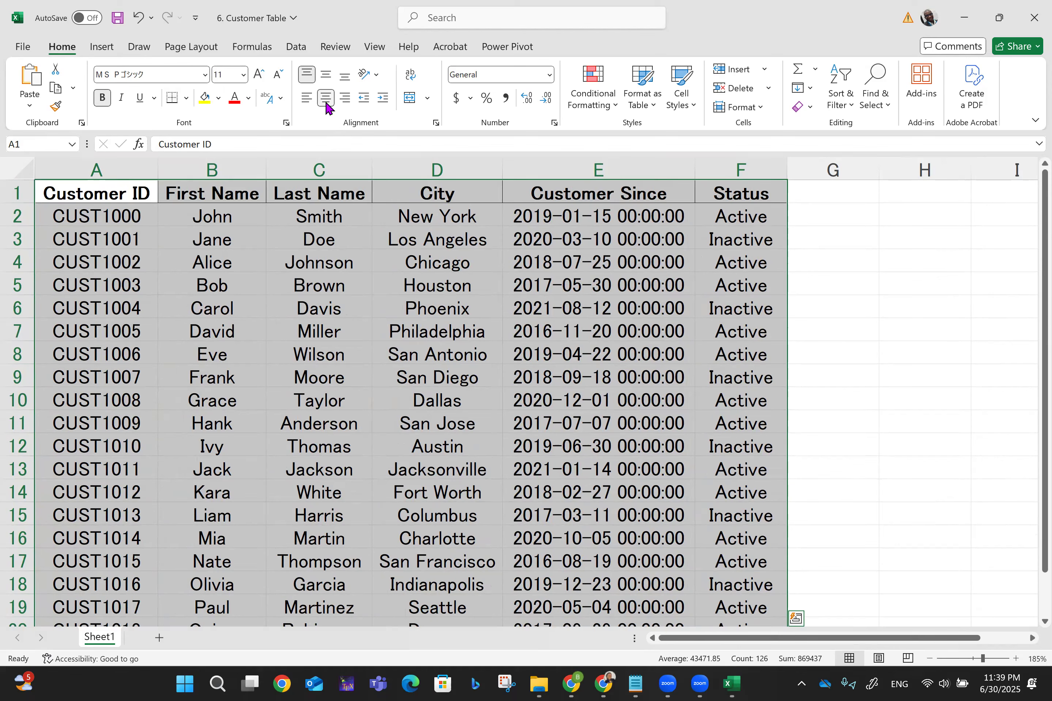
# Step: Format the Customer Since values in E2:E21 as dates using the 14-Mar-12 type
pyautogui.click(619, 216)
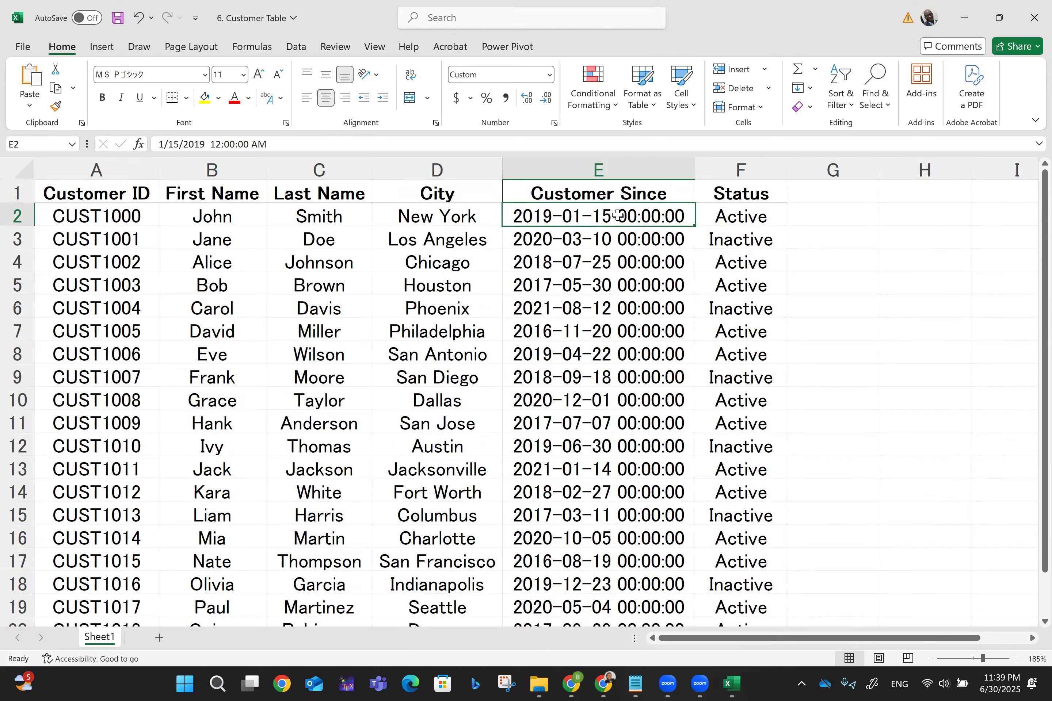
pyautogui.moveTo(618, 216); pyautogui.dragTo(695, 407)
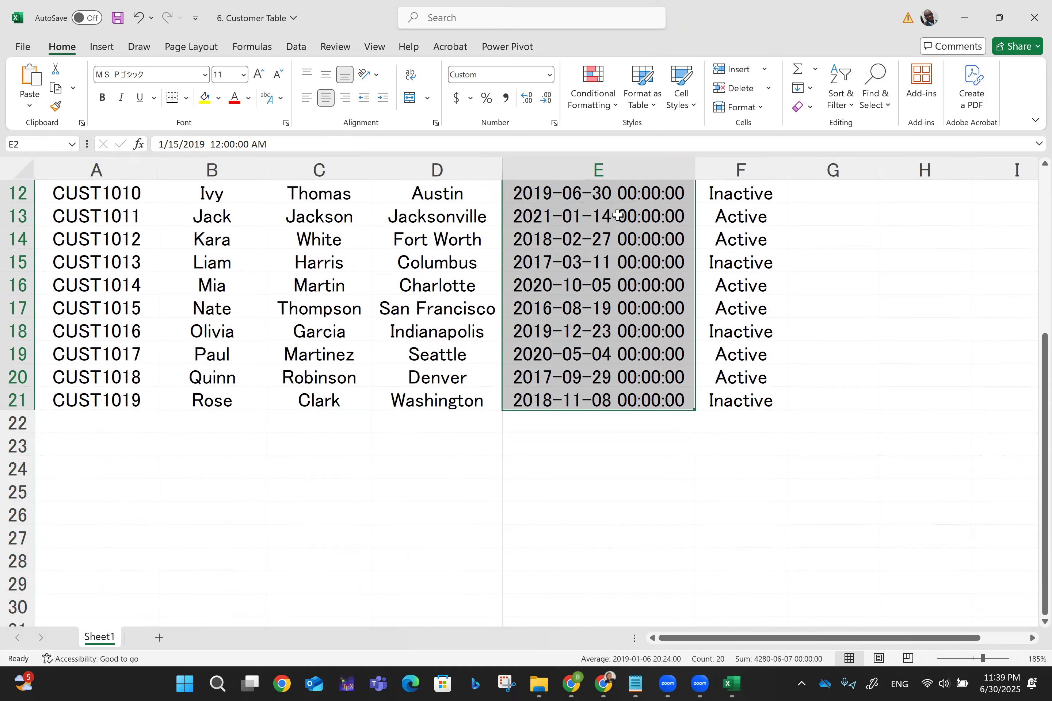
pyautogui.rightClick(569, 240)
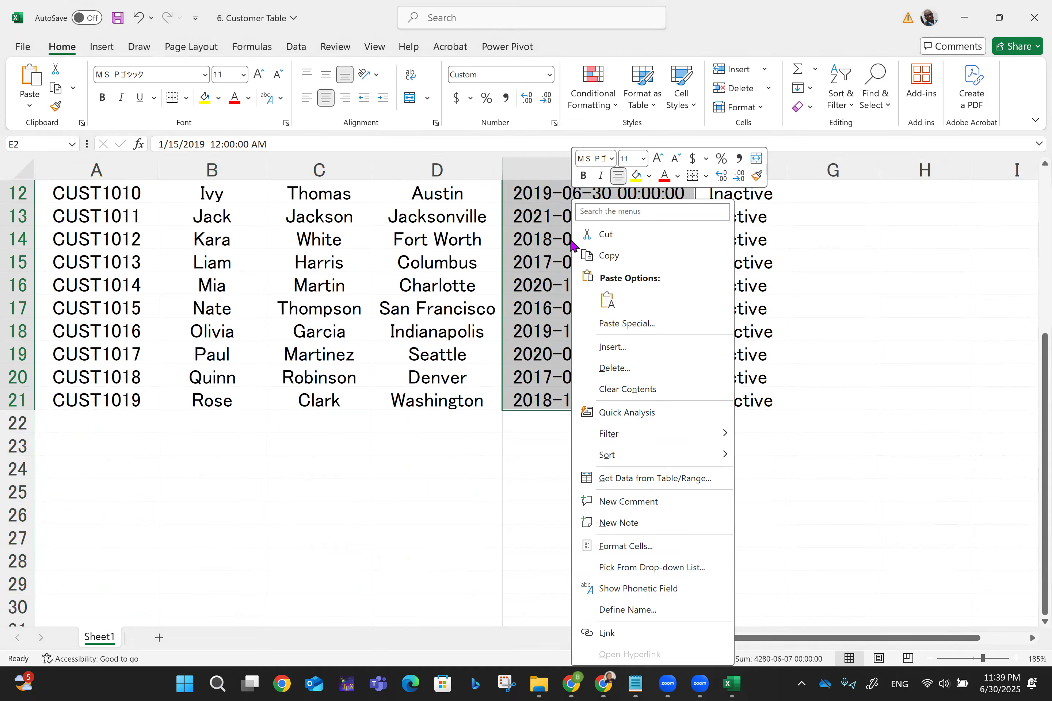
pyautogui.click(621, 548)
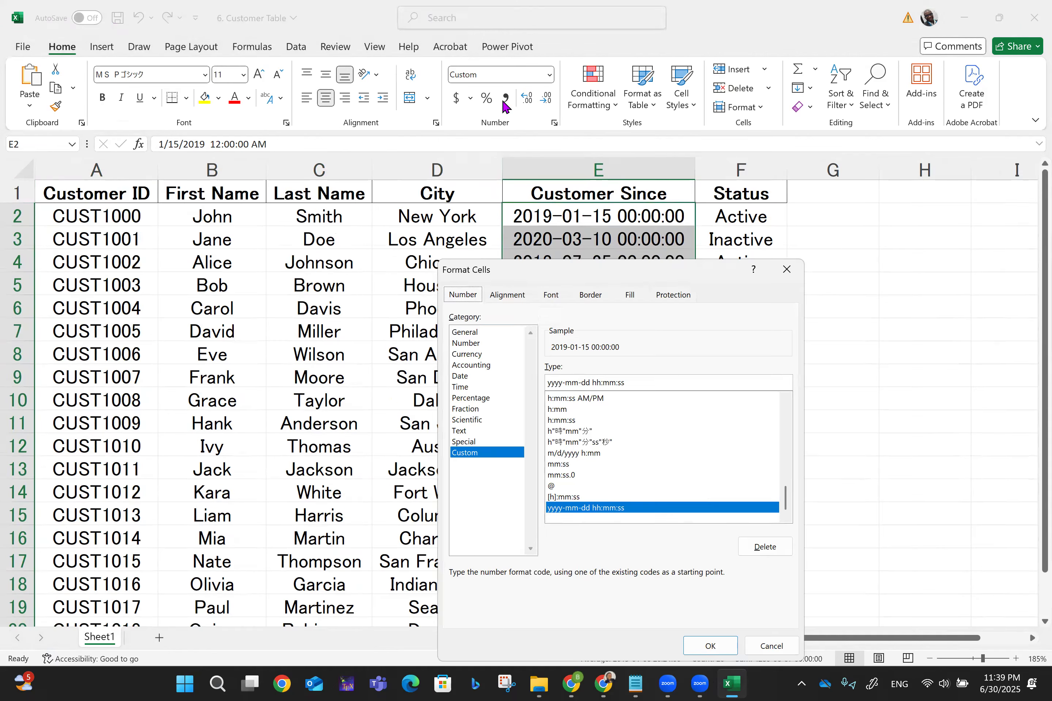
pyautogui.click(465, 380)
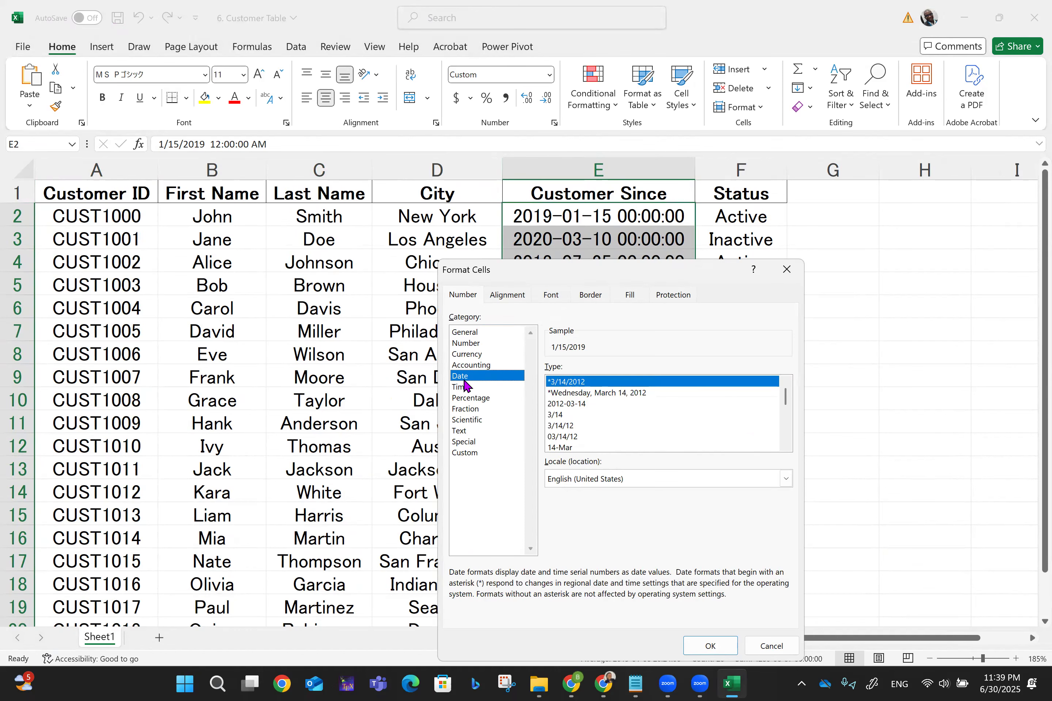
pyautogui.click(555, 448)
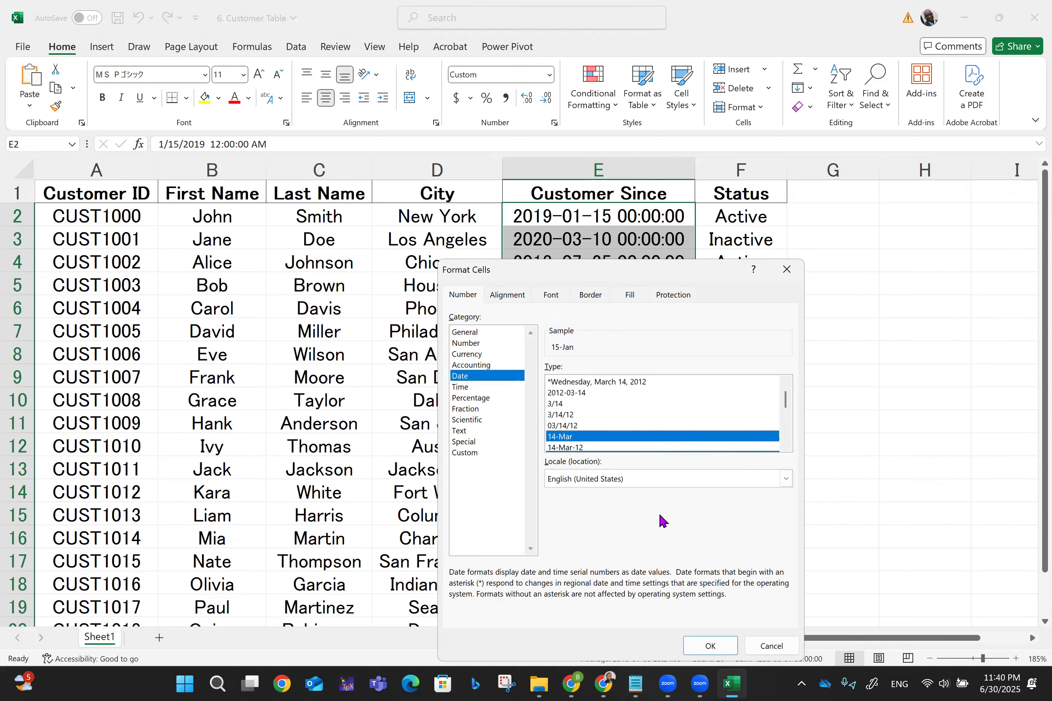
pyautogui.click(580, 448)
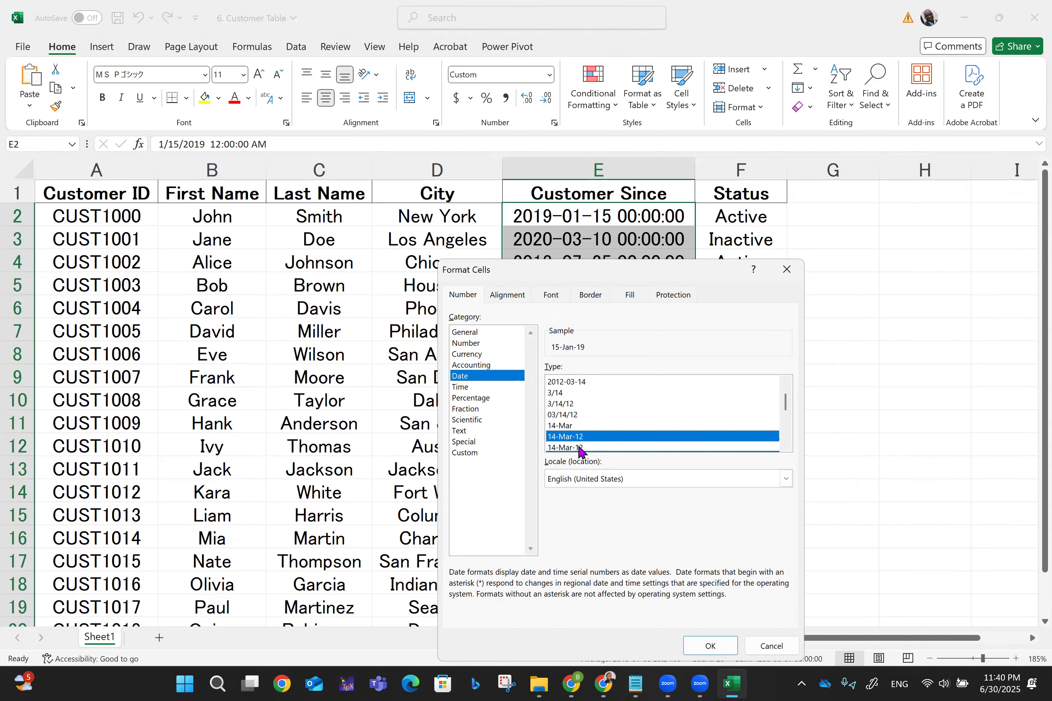
pyautogui.click(708, 651)
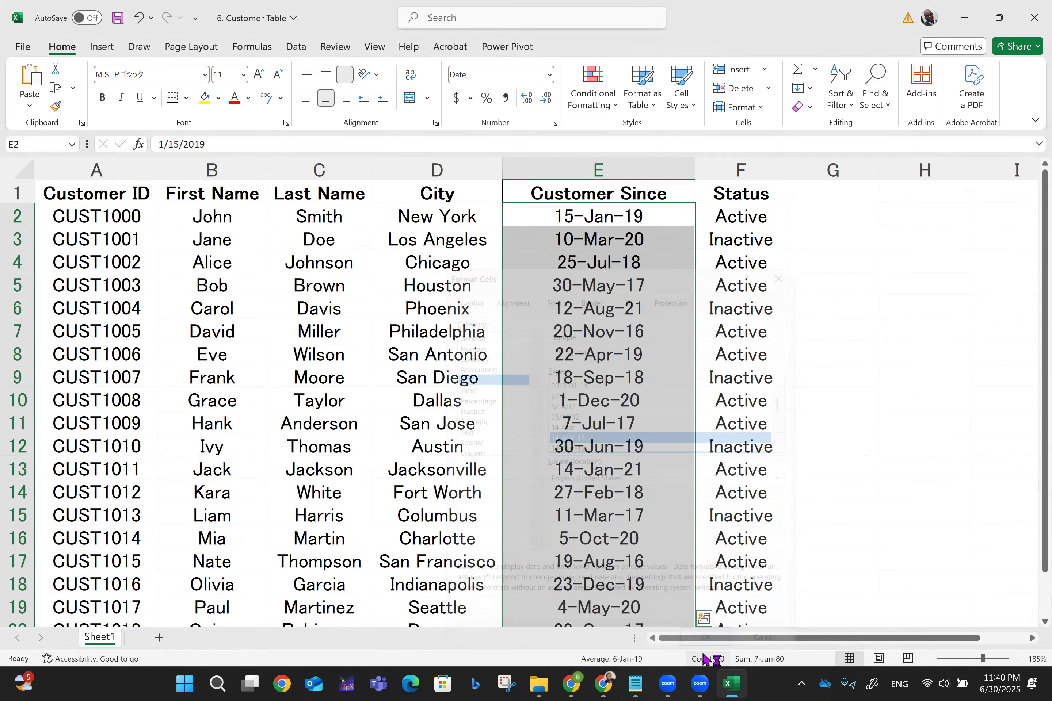
pyautogui.click(884, 370)
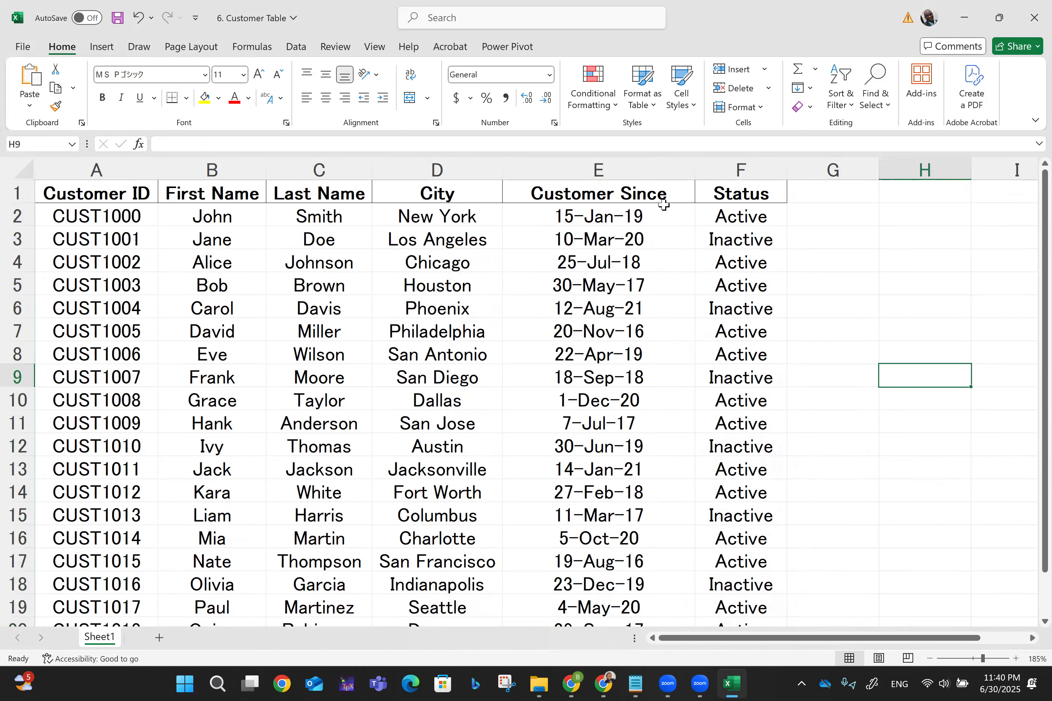
# Step: Convert the customer data range A1:F21 into a table with headers
pyautogui.scroll(-1, 664, 205)
pyautogui.scroll(1, 664, 205)
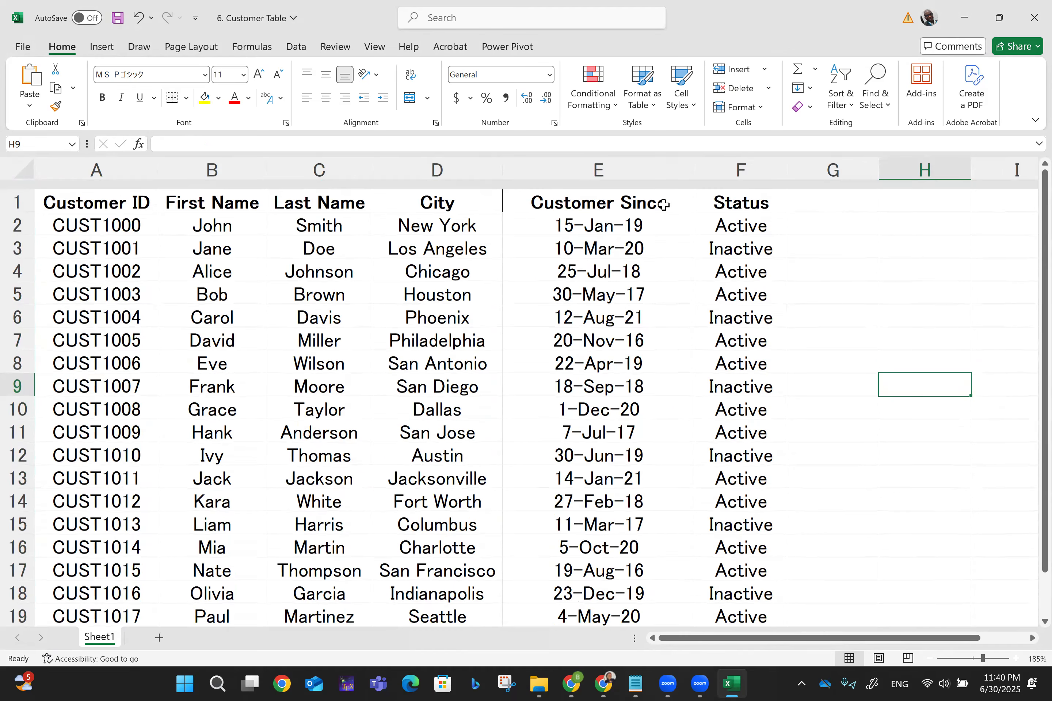
pyautogui.hotkey('ctrl', 'Home')
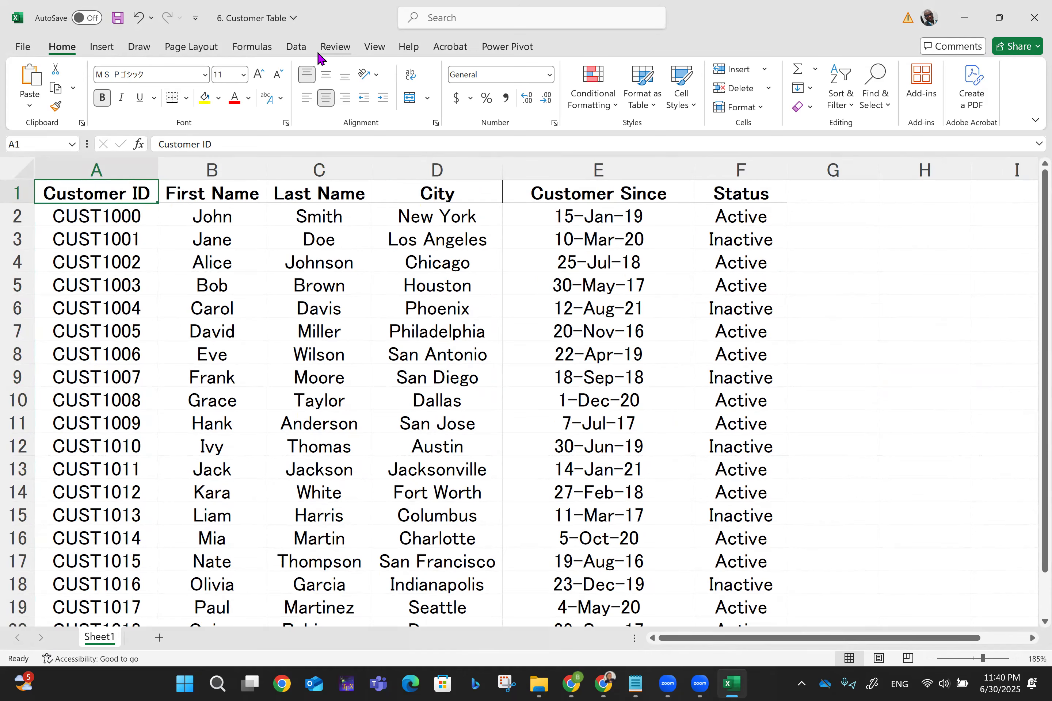
pyautogui.hotkey('ctrl', 'shift', 'End')
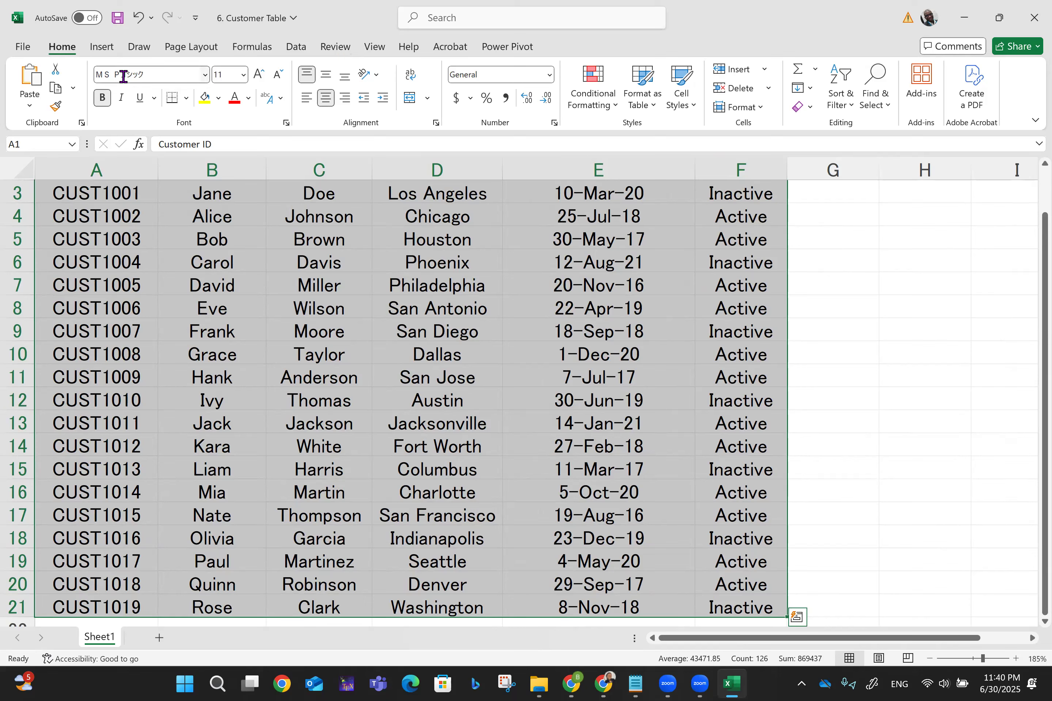
pyautogui.click(101, 47)
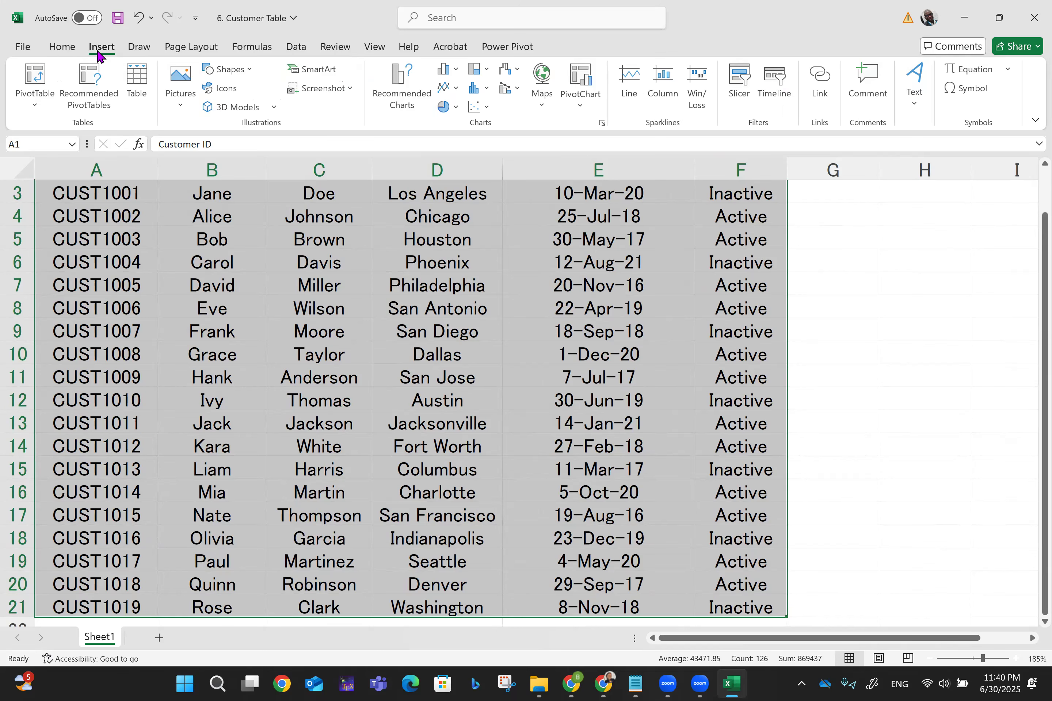
pyautogui.click(138, 81)
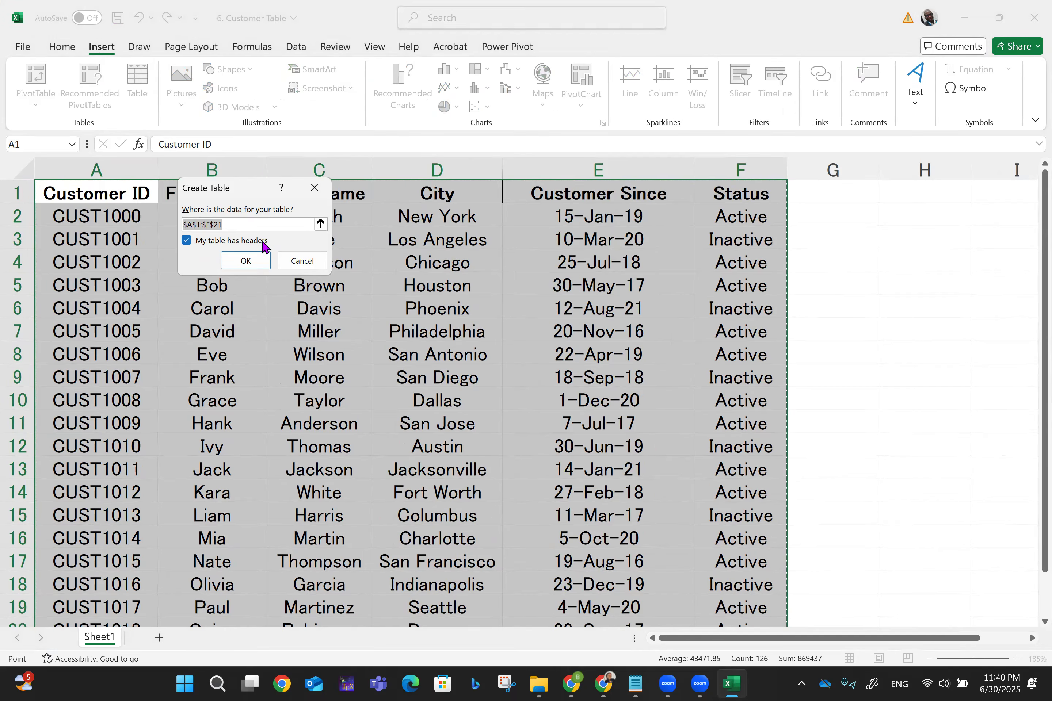
pyautogui.click(183, 242)
pyautogui.click(185, 243)
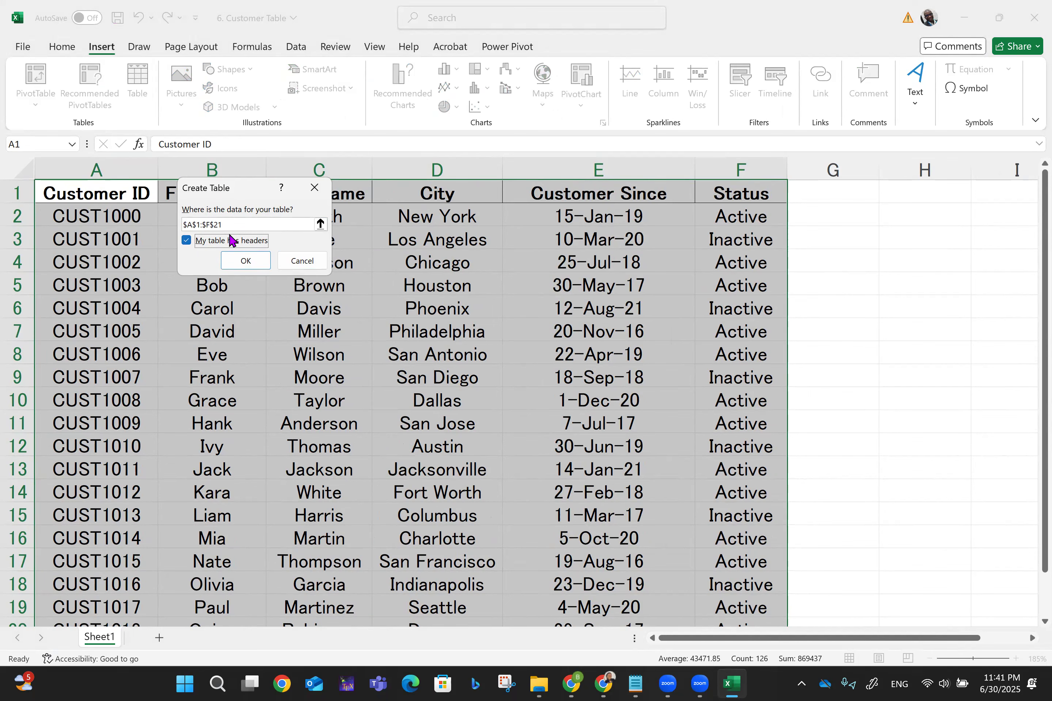
pyautogui.click(245, 260)
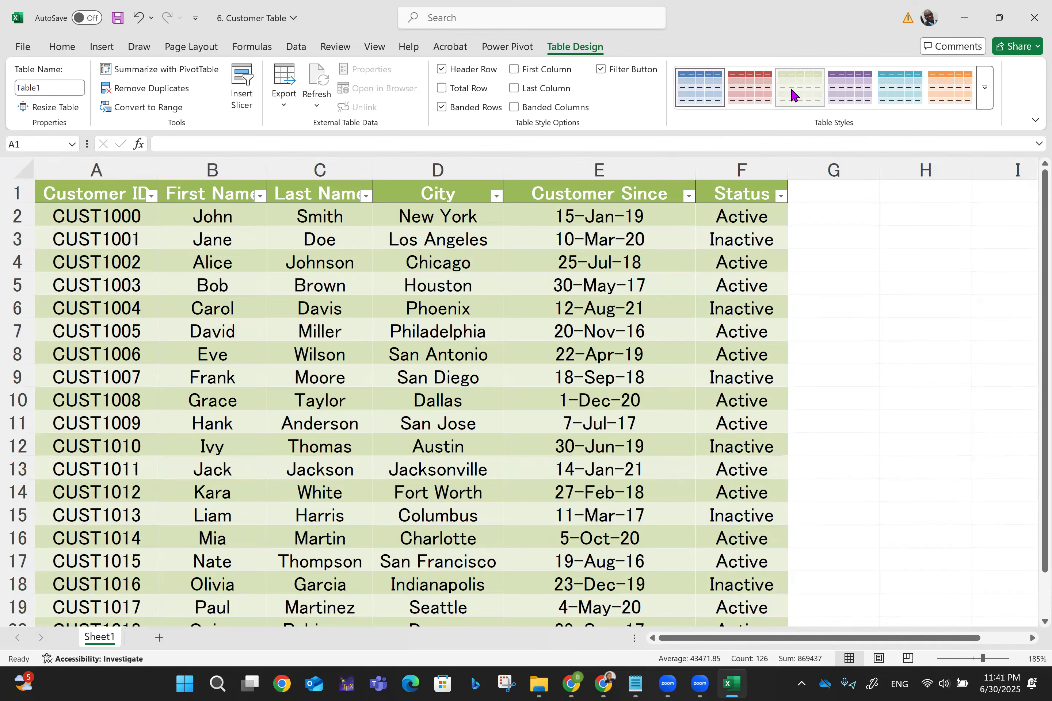
# Step: Try the green style on the customer table, then apply the orange banded table style
pyautogui.click(793, 95)
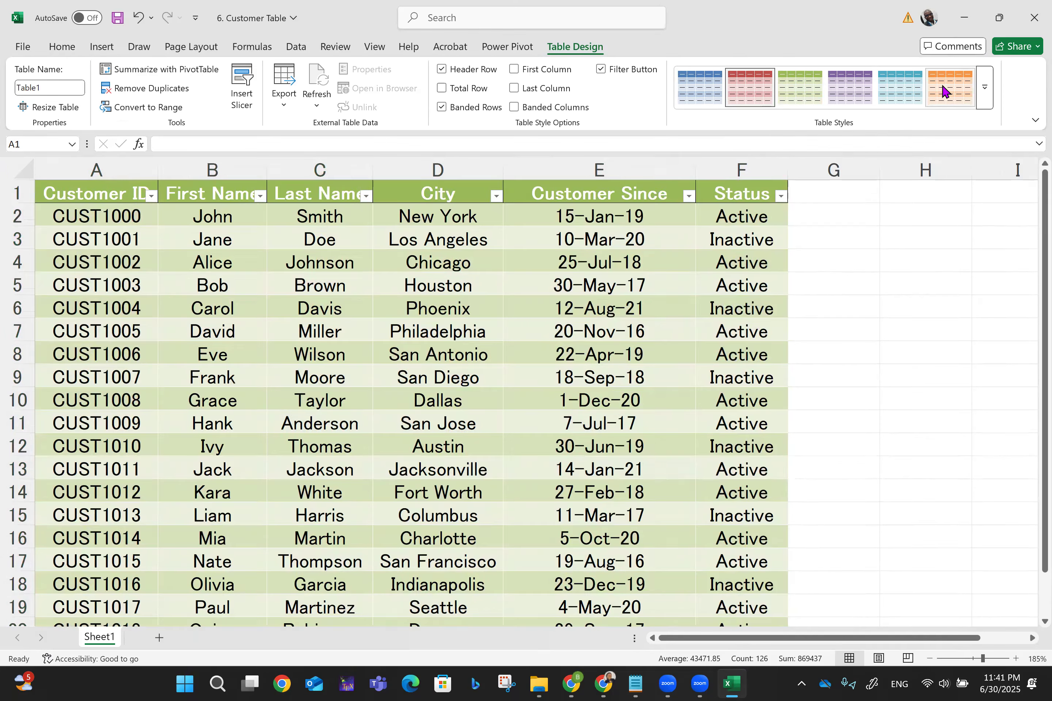
pyautogui.click(945, 92)
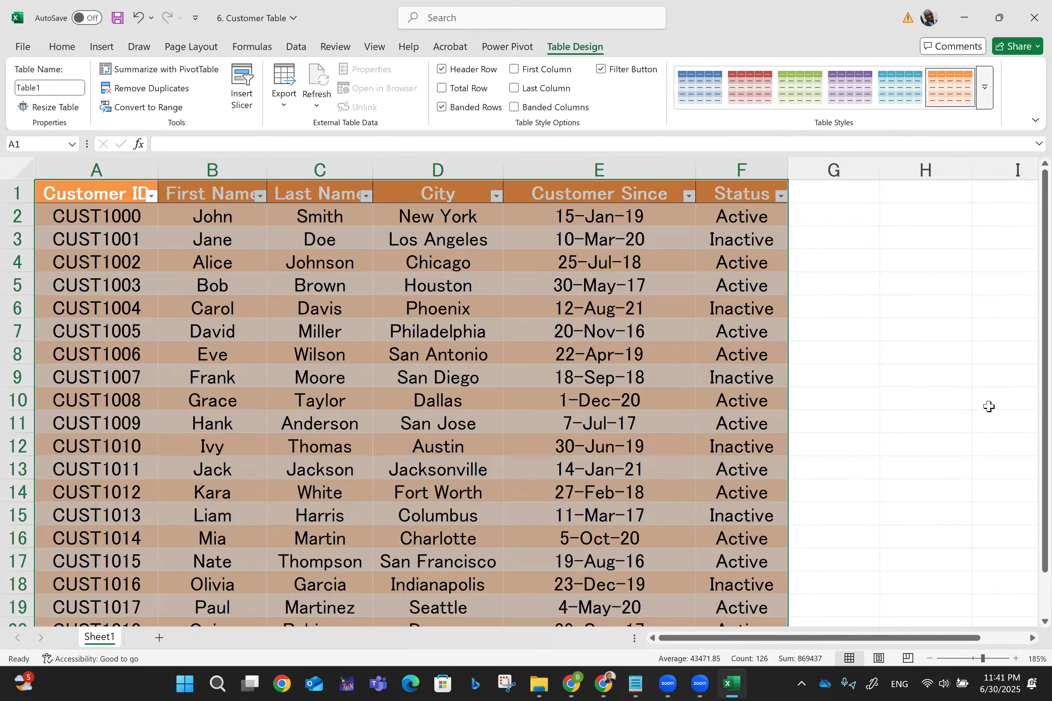
pyautogui.click(989, 406)
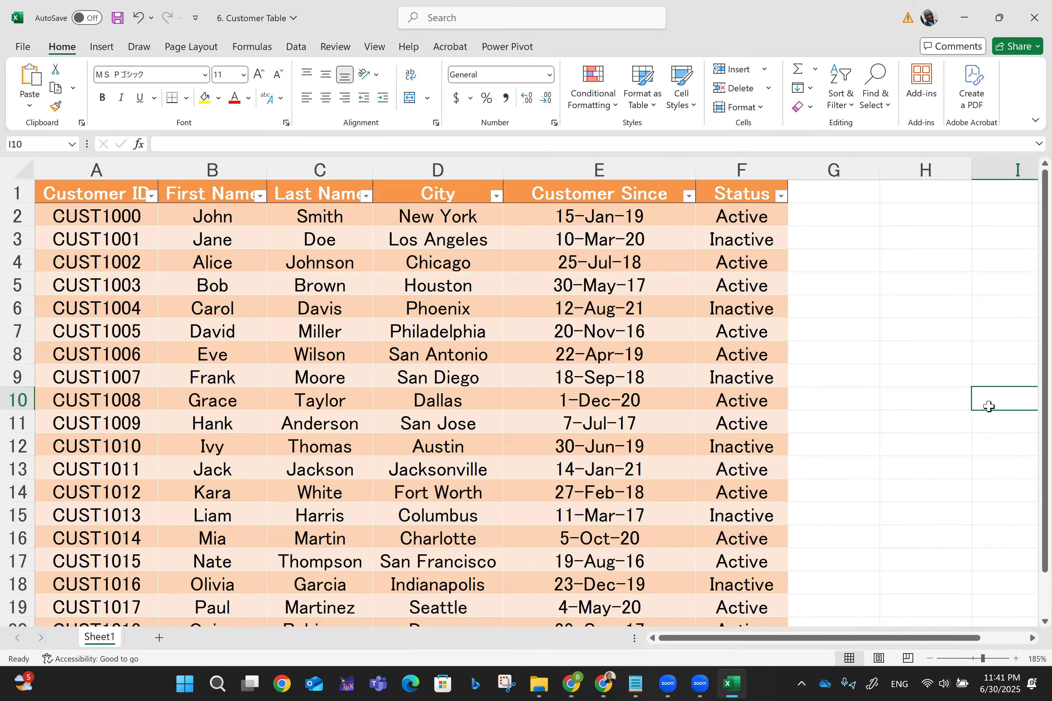
# Step: Sort the table by Customer ID from A to Z
pyautogui.scroll(-1, 989, 406)
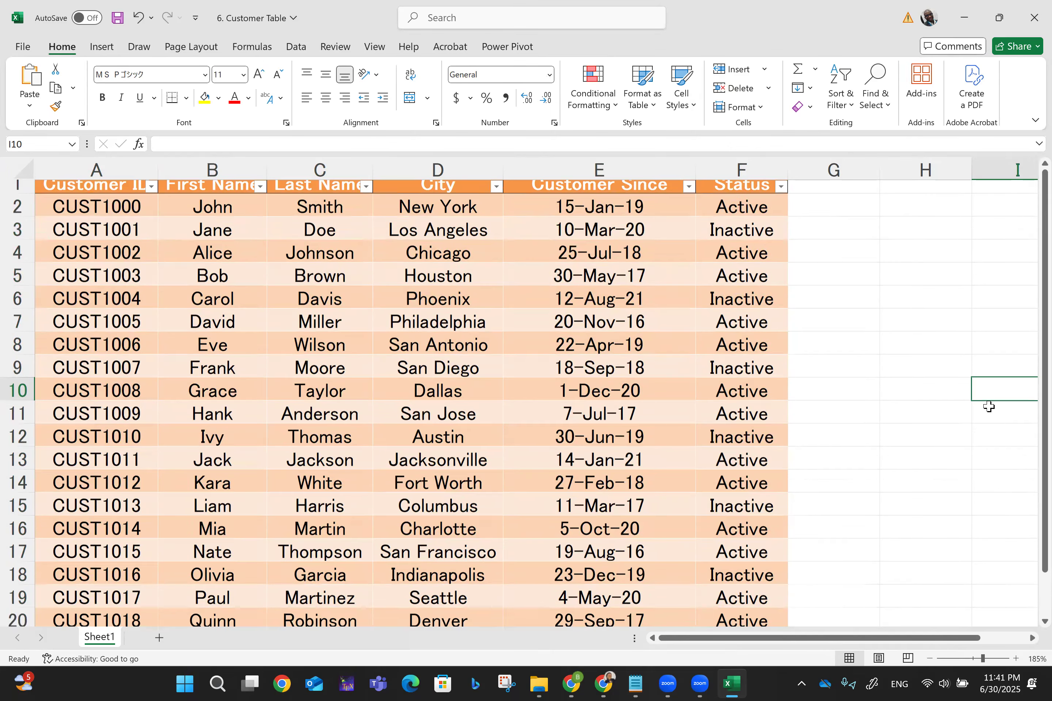
pyautogui.scroll(-2, 989, 406)
pyautogui.scroll(2, 989, 406)
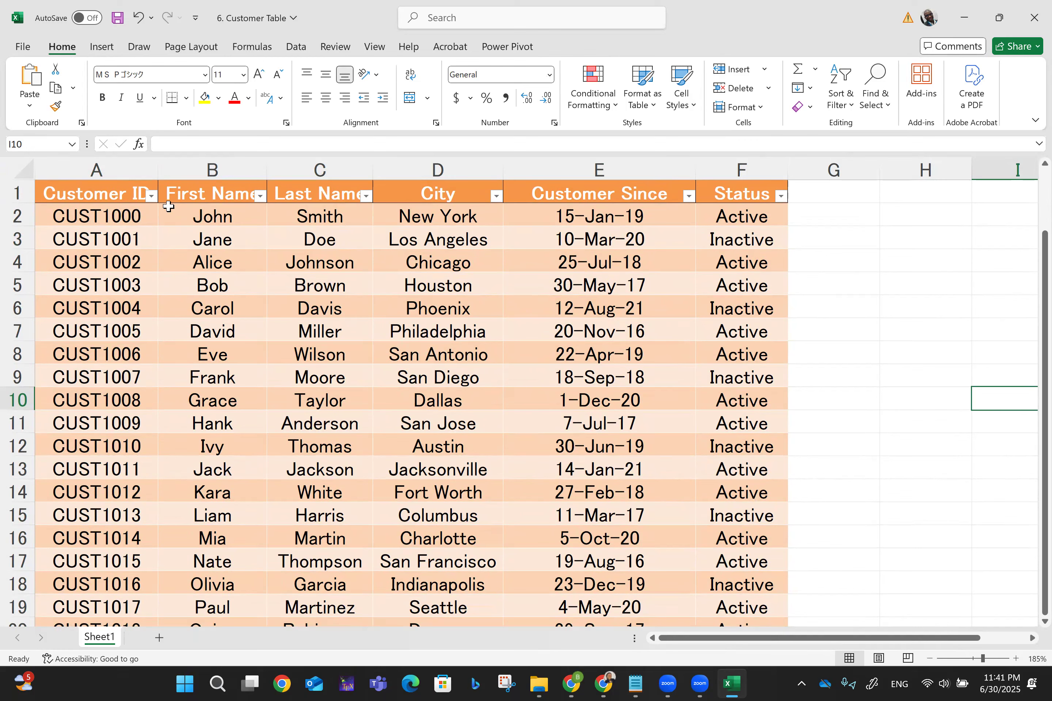
pyautogui.scroll(-1, 150, 199)
pyautogui.click(150, 198)
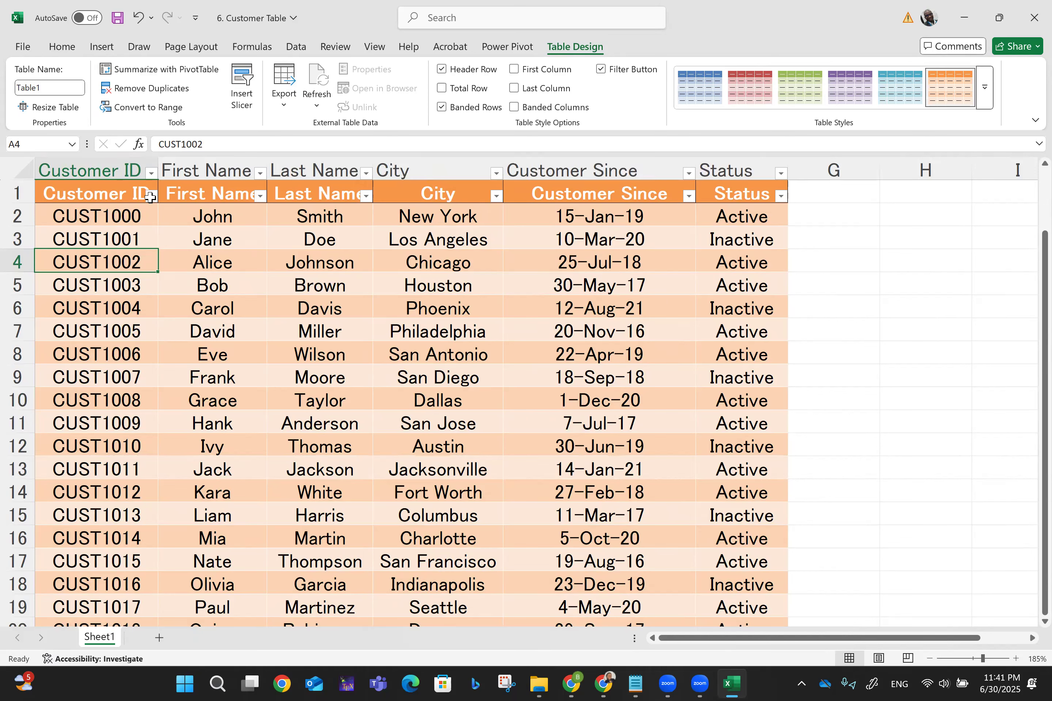
pyautogui.click(151, 173)
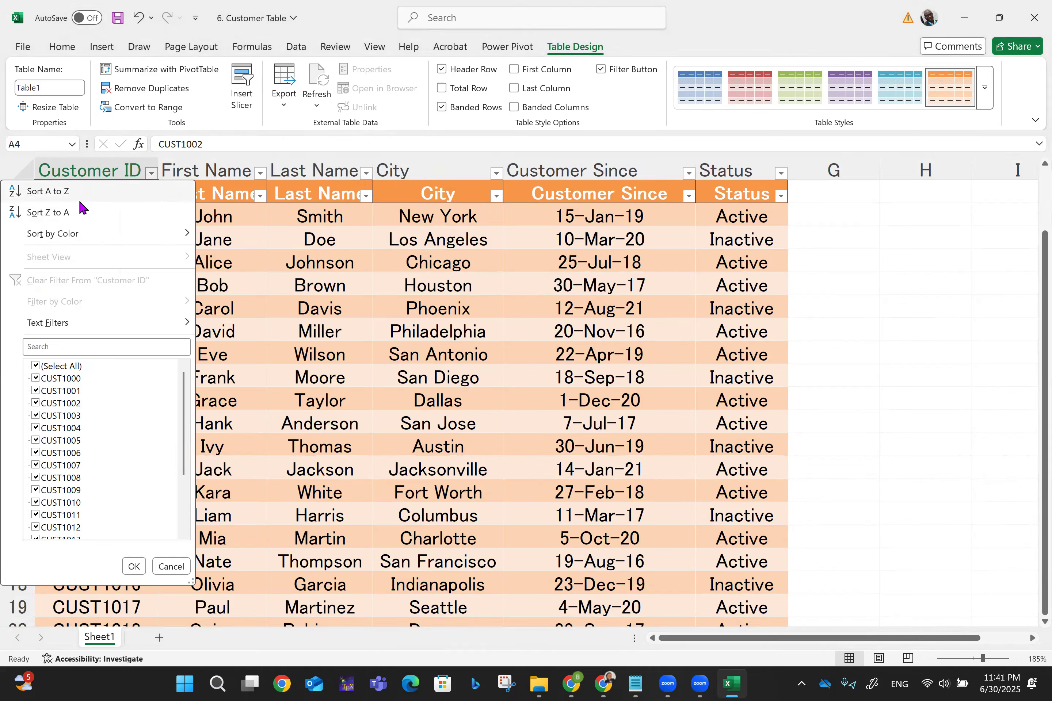
pyautogui.click(65, 191)
pyautogui.scroll(-1, 371, 430)
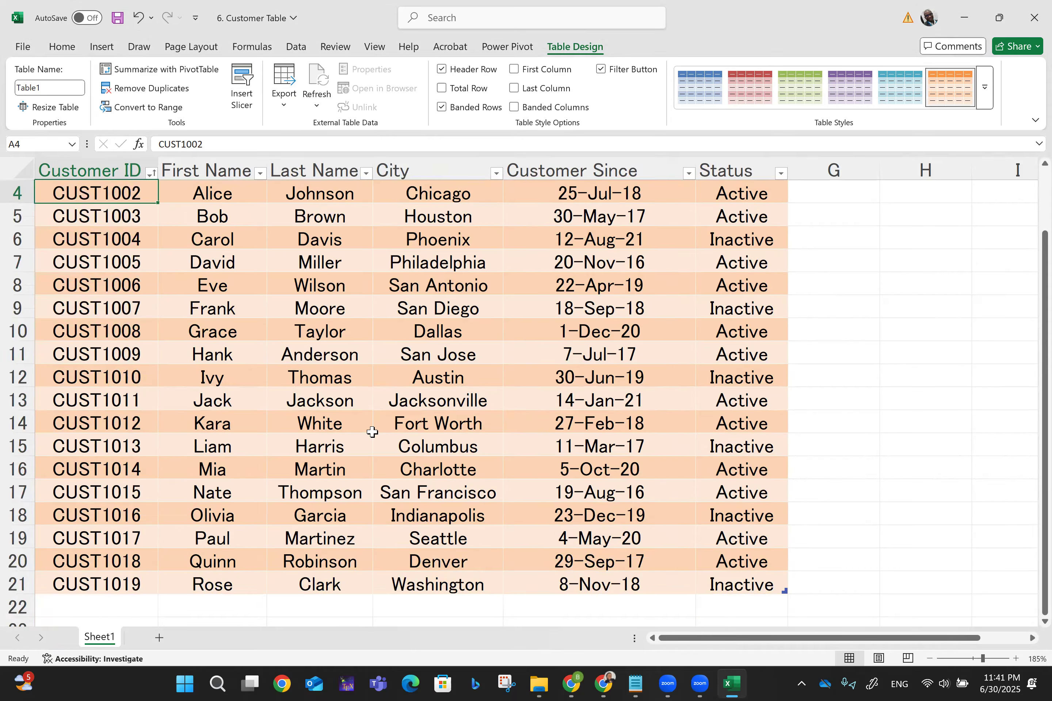
# Step: Sort the table by First Name from A to Z
pyautogui.scroll(1, 481, 601)
pyautogui.scroll(3, 480, 600)
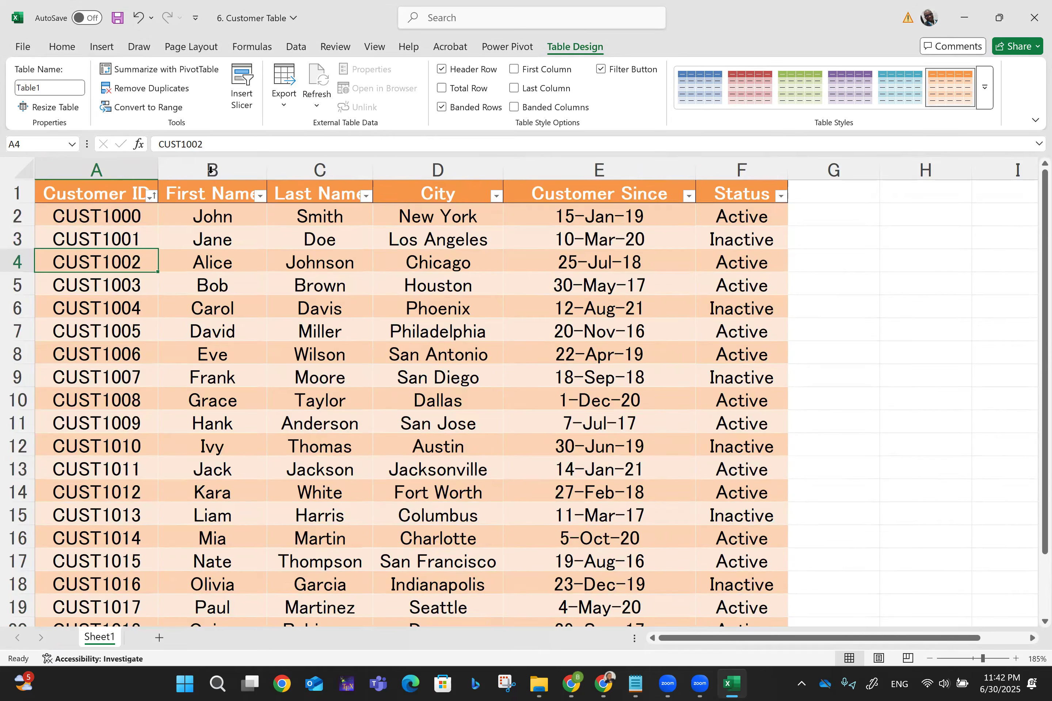
pyautogui.click(261, 197)
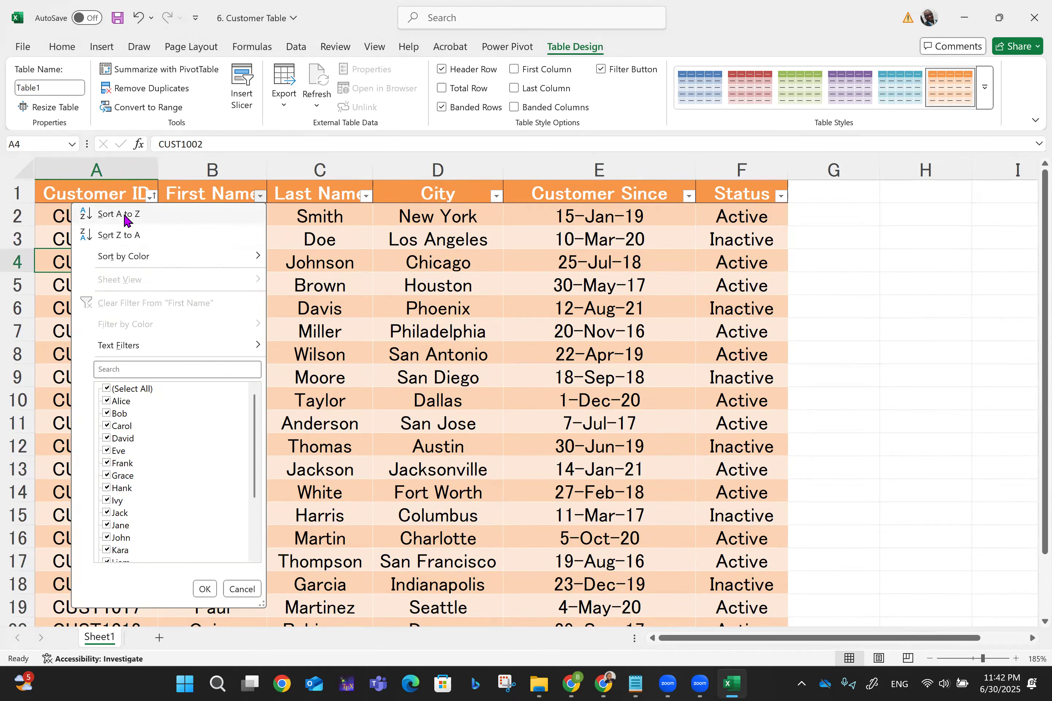
pyautogui.click(123, 214)
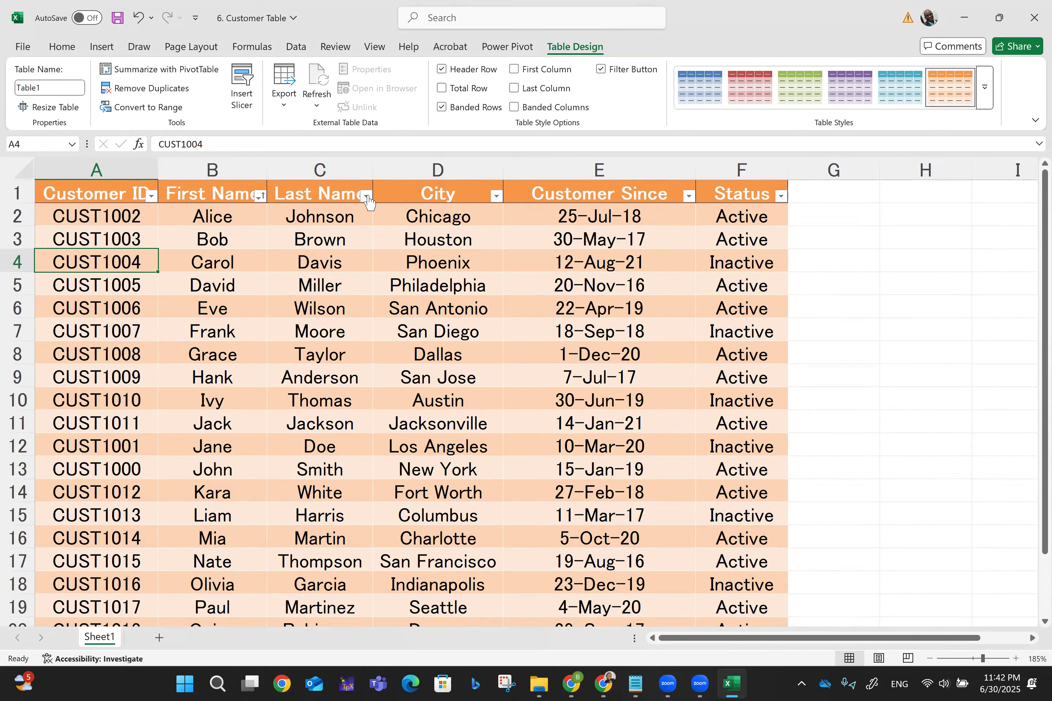
# Step: Sort the table by Last Name from A to Z, then re-sort it by City from A to Z
pyautogui.click(366, 195)
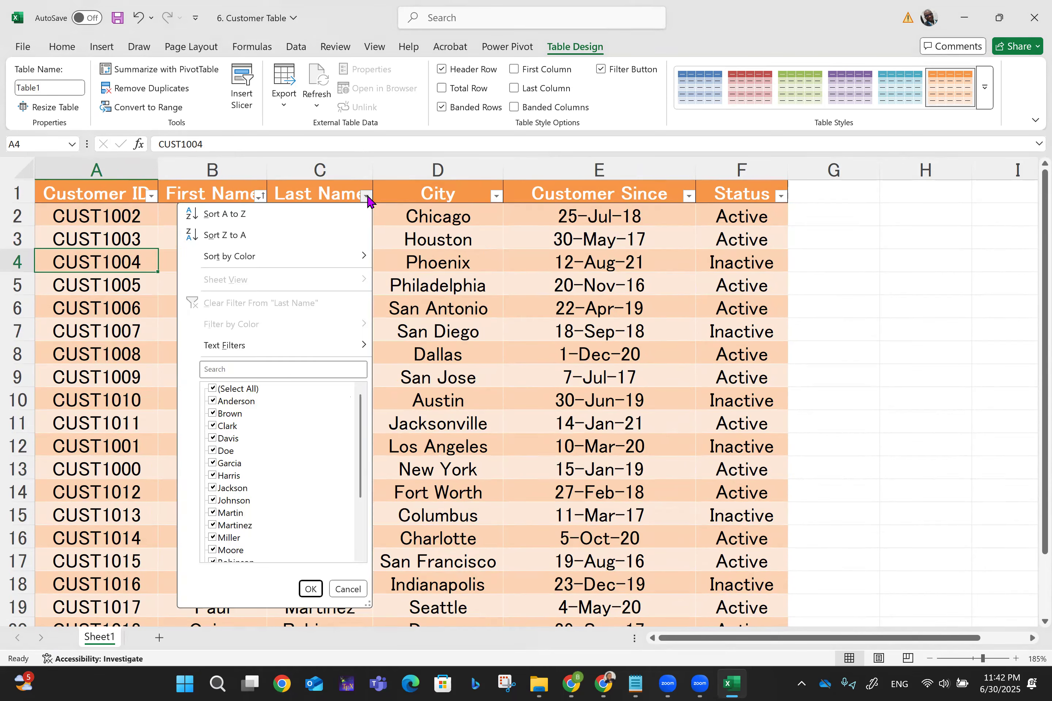
pyautogui.click(252, 214)
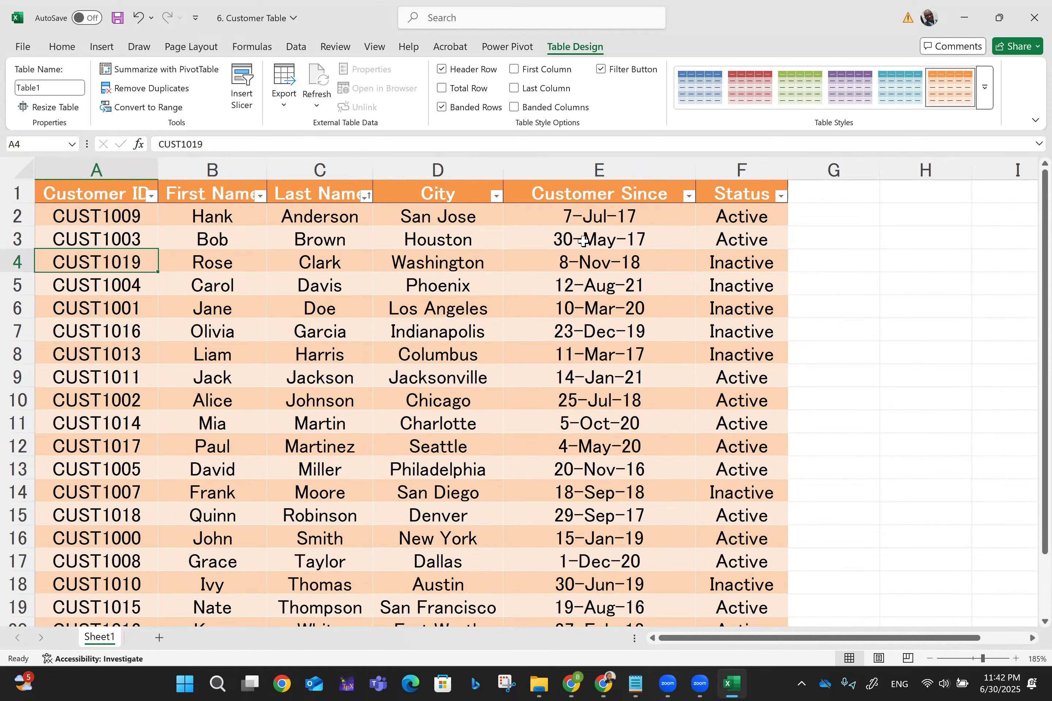
pyautogui.click(500, 190)
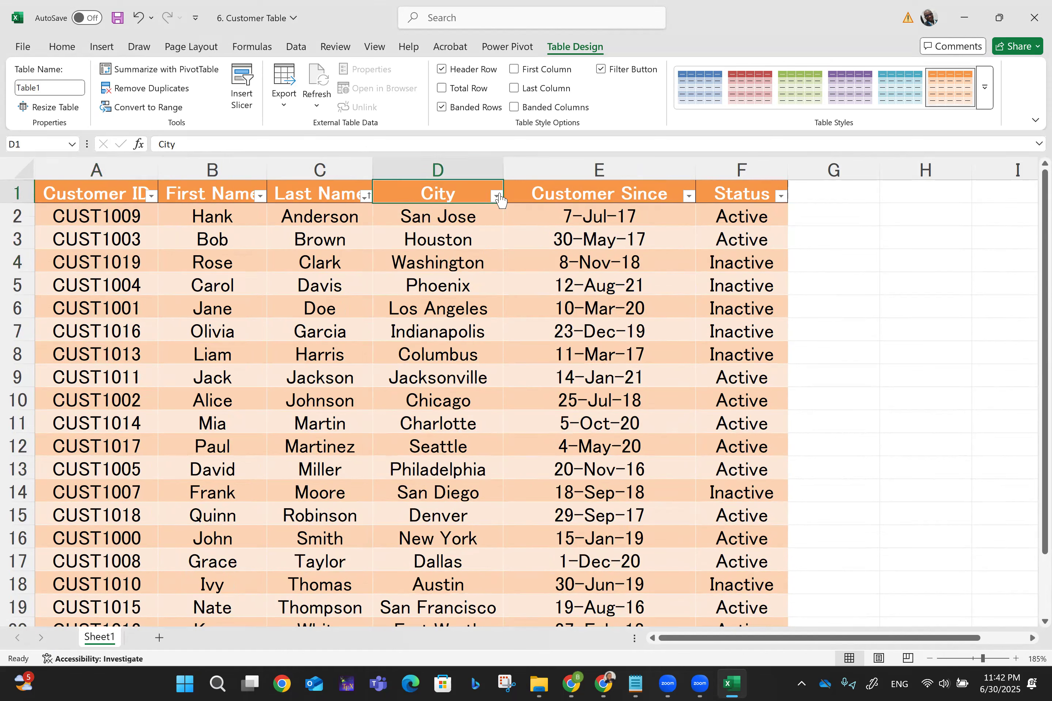
pyautogui.click(496, 196)
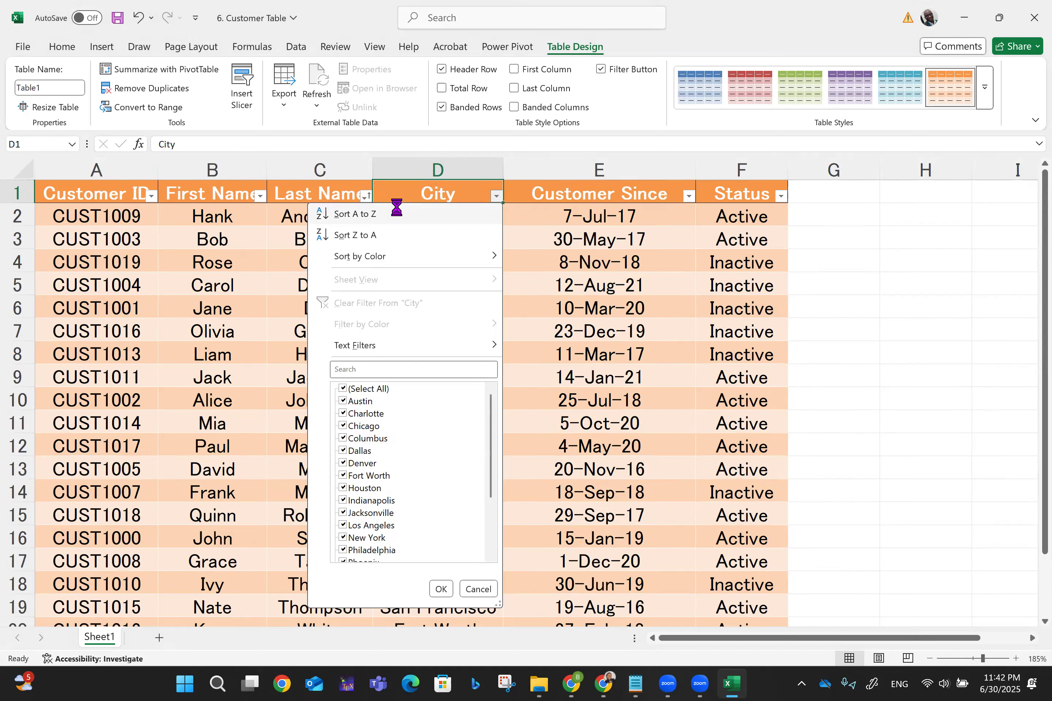
pyautogui.click(397, 213)
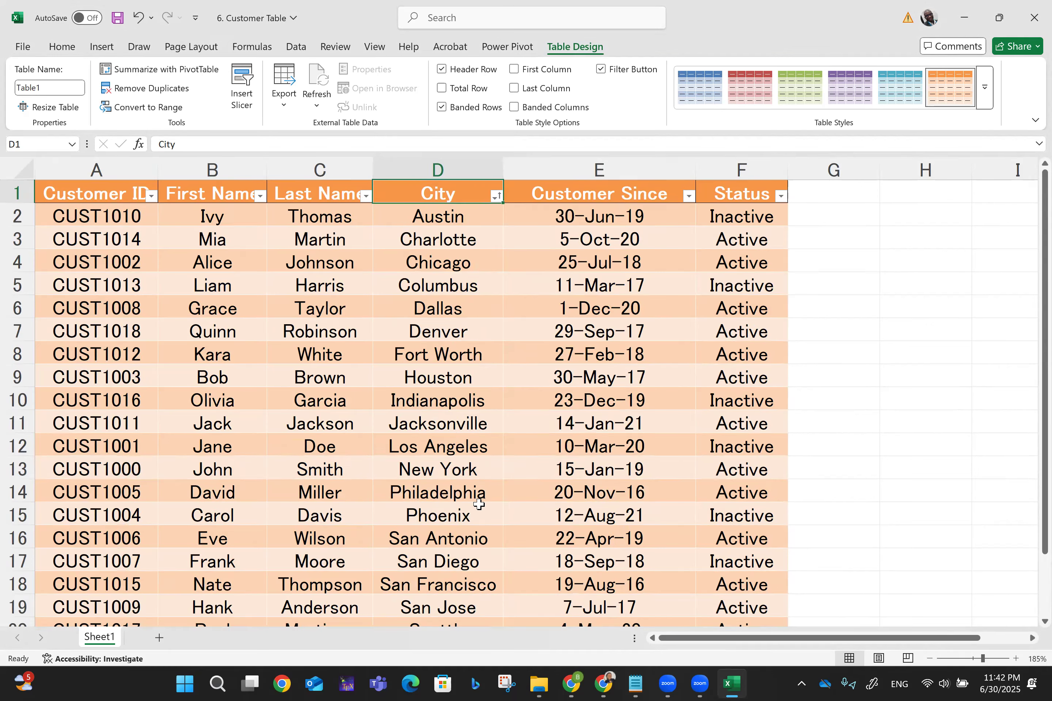
pyautogui.scroll(-3, 478, 503)
pyautogui.scroll(4, 479, 504)
# Step: Sort the table by Customer Since from oldest to newest
pyautogui.click(689, 196)
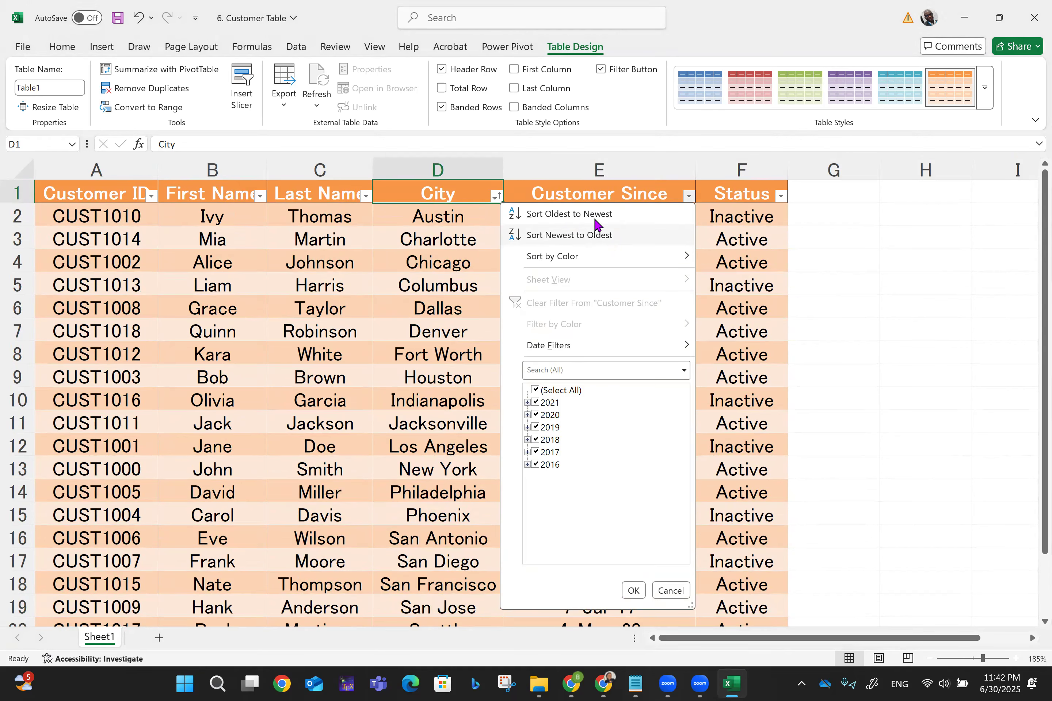
pyautogui.click(581, 214)
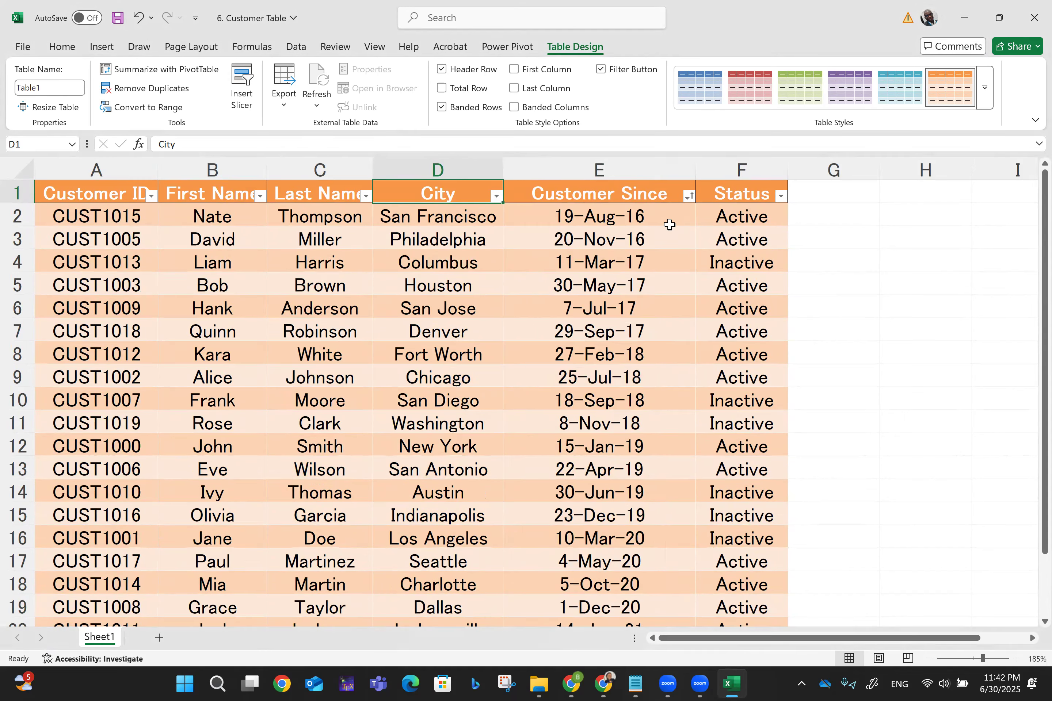
pyautogui.scroll(-3, 638, 302)
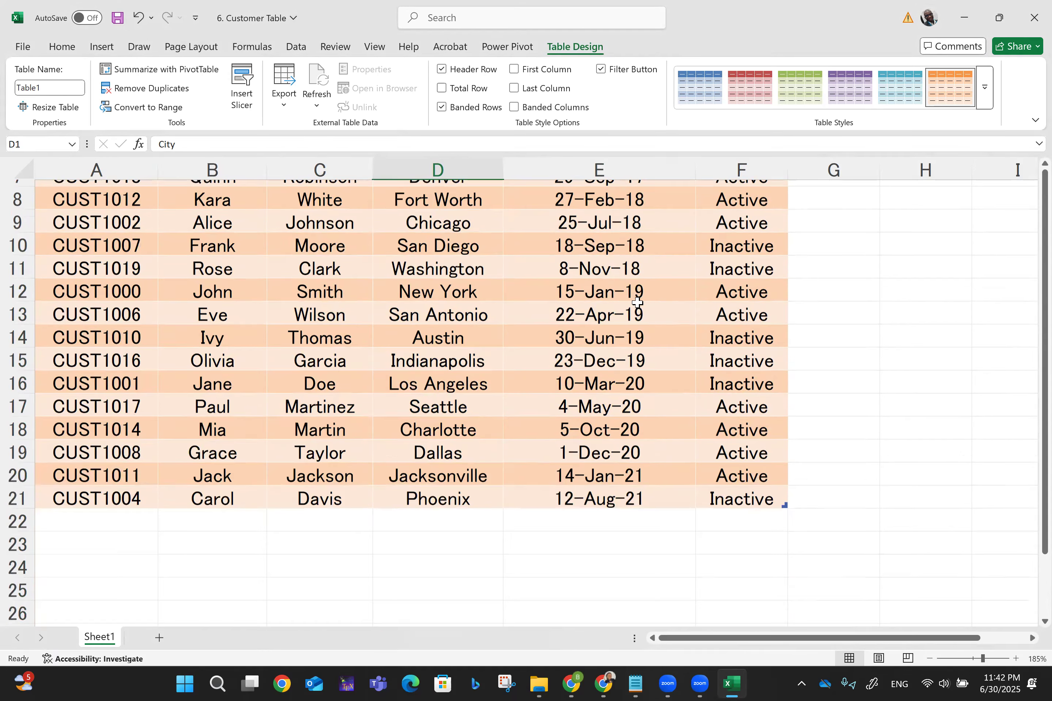
pyautogui.scroll(3, 676, 448)
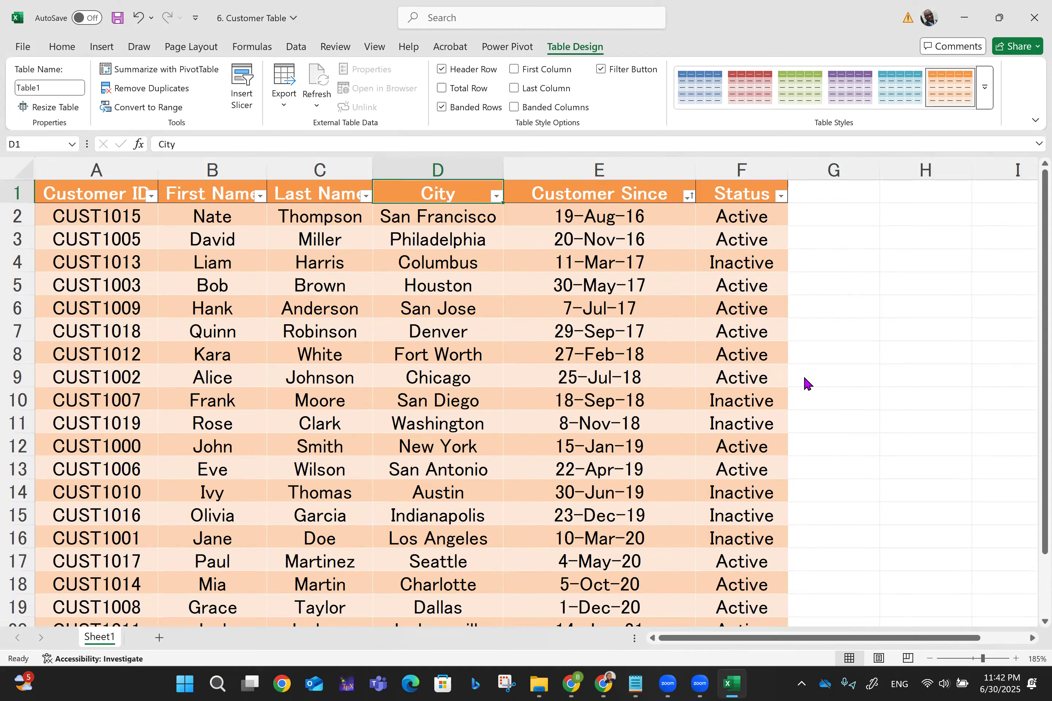
# Step: Sort the table by Status from A to Z
pyautogui.click(780, 196)
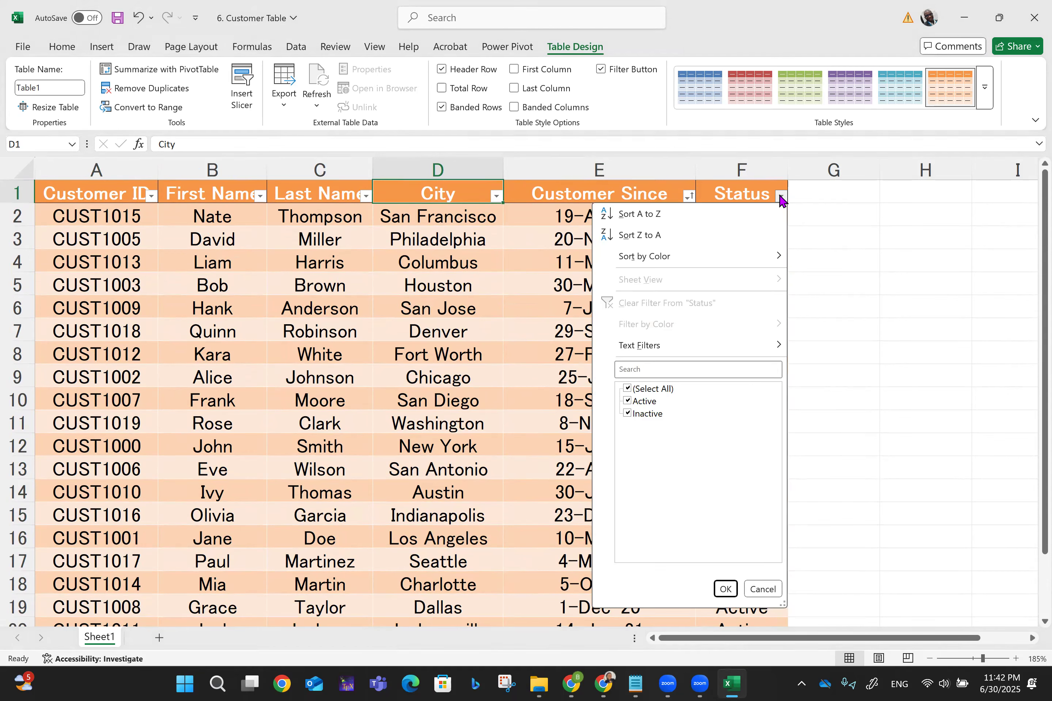
pyautogui.press('Escape')
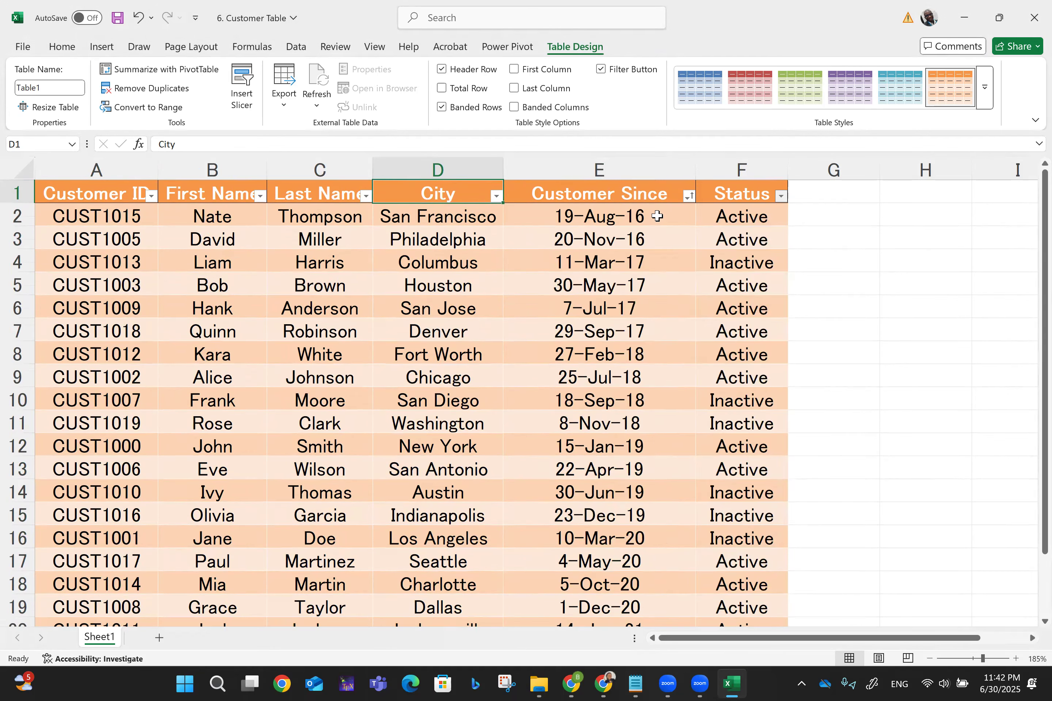
pyautogui.scroll(-2, 657, 216)
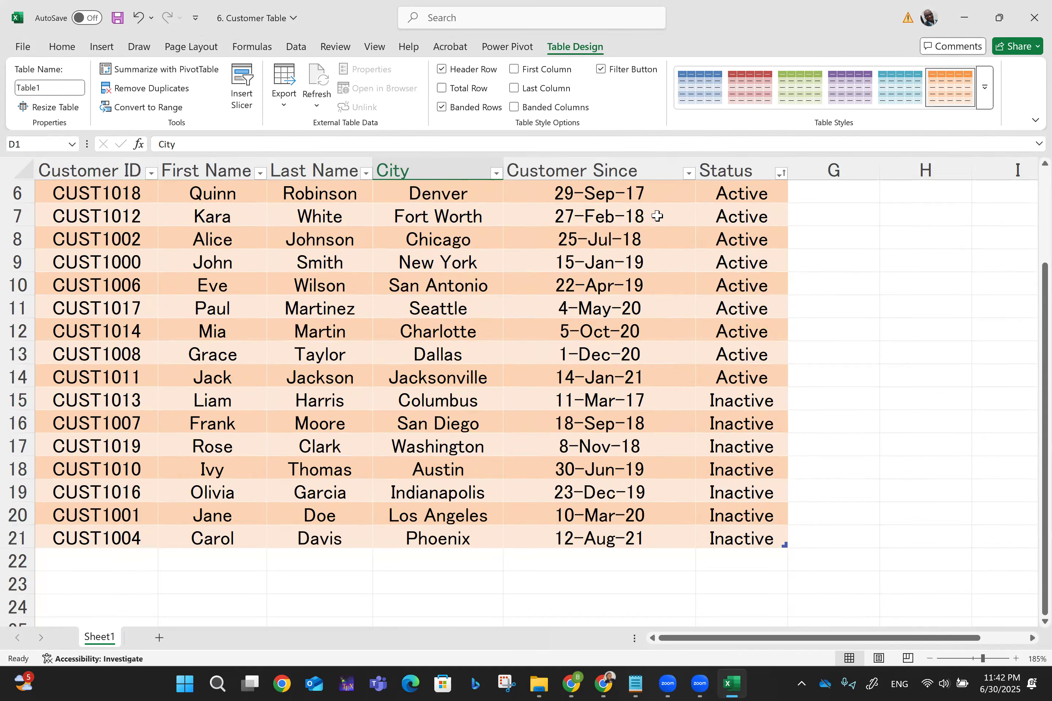
pyautogui.scroll(2, 657, 217)
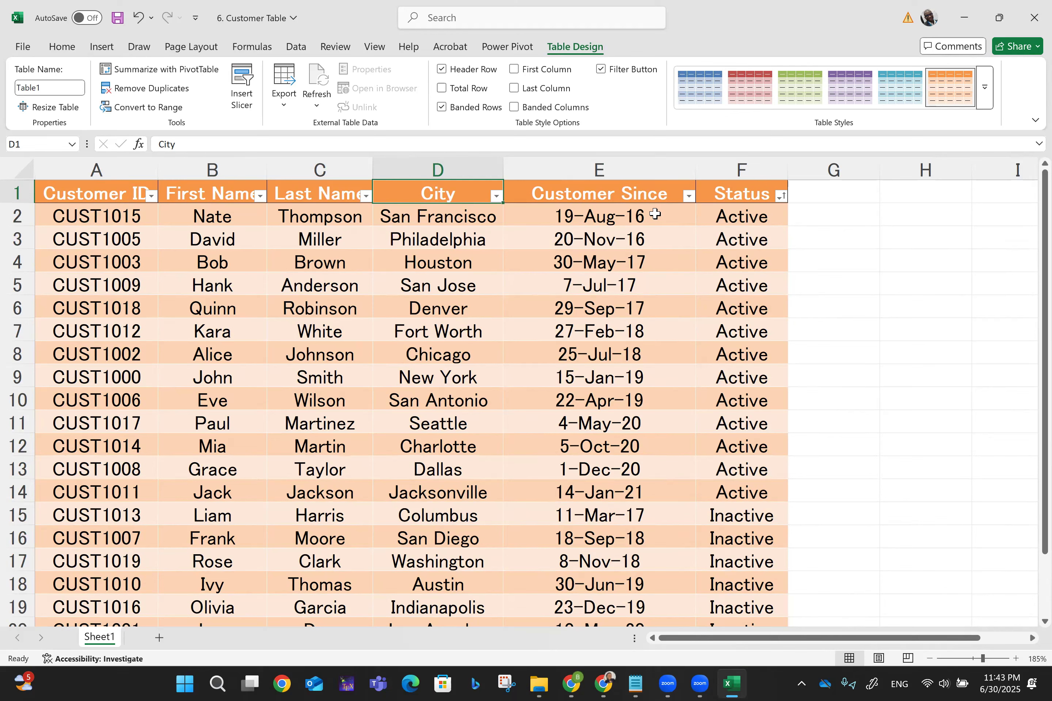
# Step: Add an "Amount Spent" column to the table in G1 and fit column G's width to its header
pyautogui.click(820, 198)
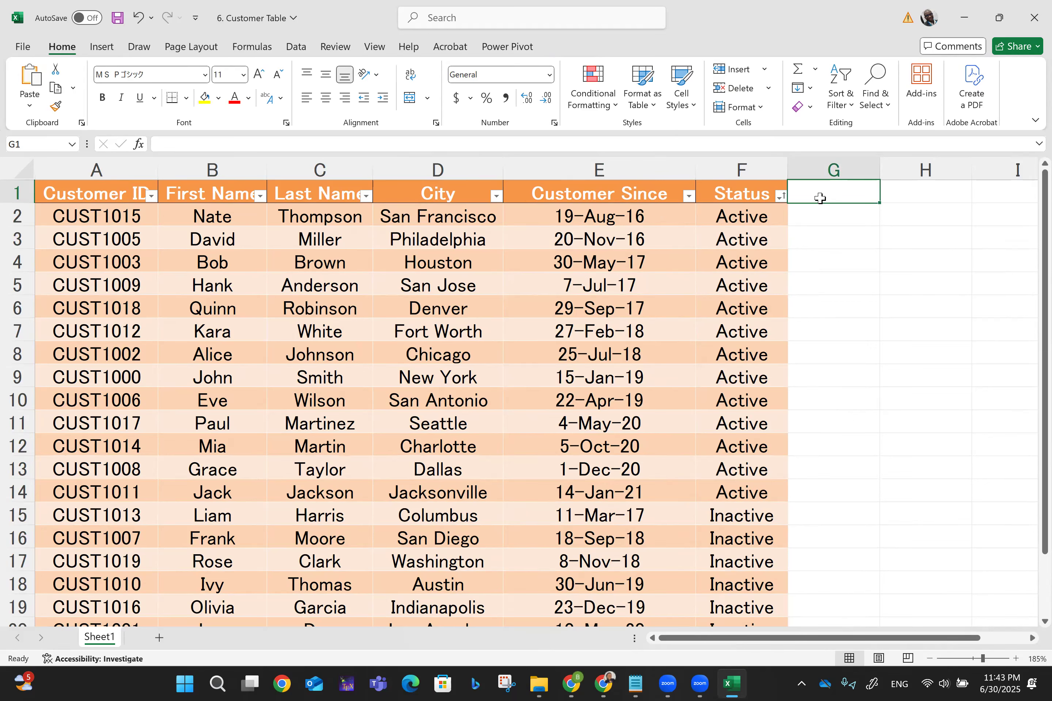
pyautogui.write('A')
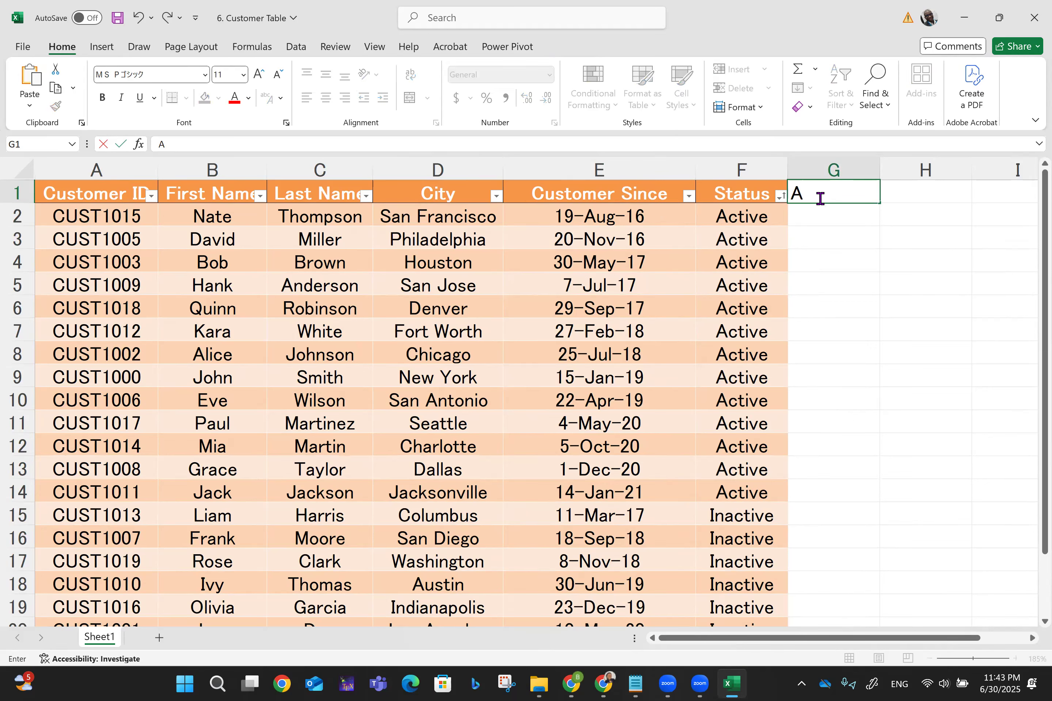
pyautogui.write('mount Spent')
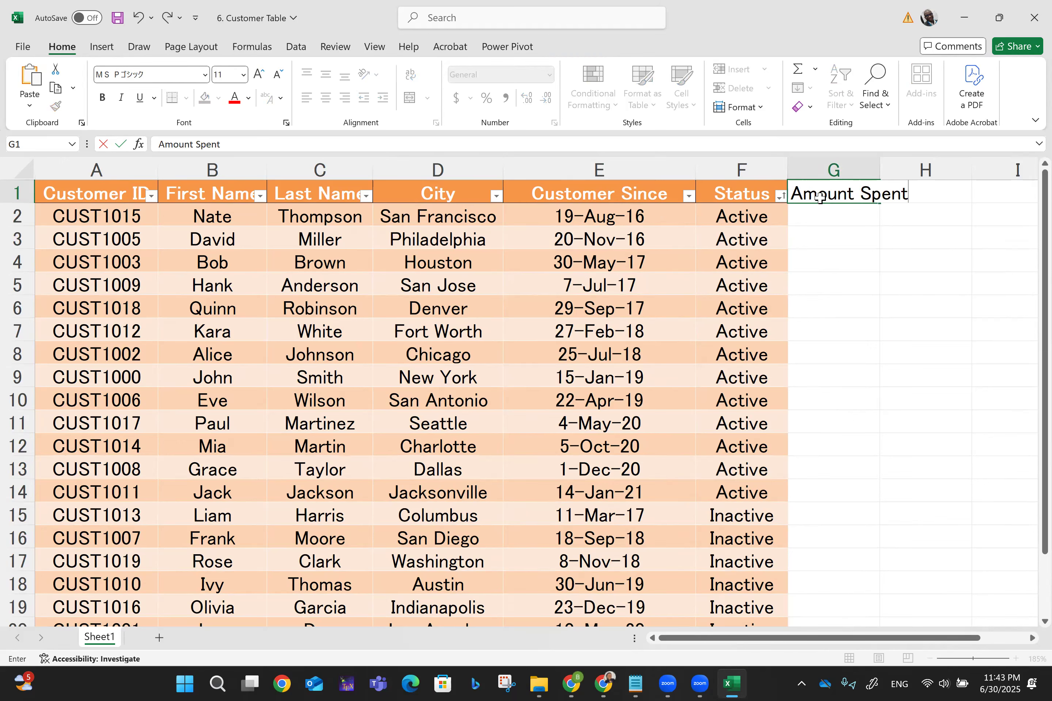
pyautogui.press('Return')
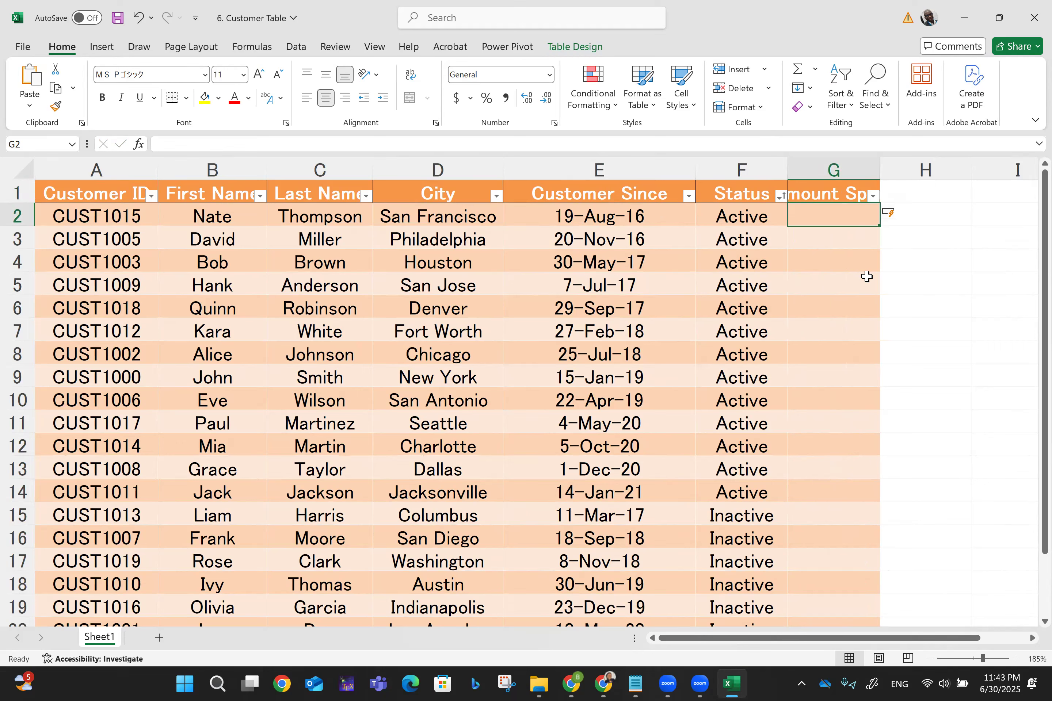
pyautogui.click(956, 287)
pyautogui.click(832, 215)
pyautogui.doubleClick(878, 164)
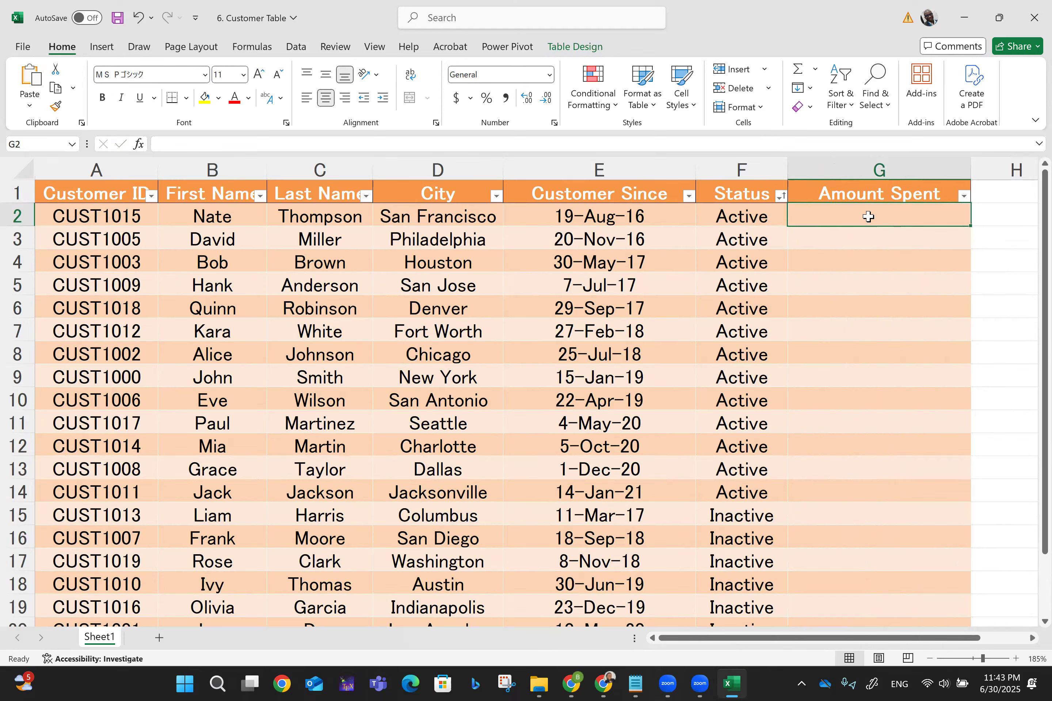
# Step: Enter $37000 as the Amount Spent for the first customer row in G2
pyautogui.write('$')
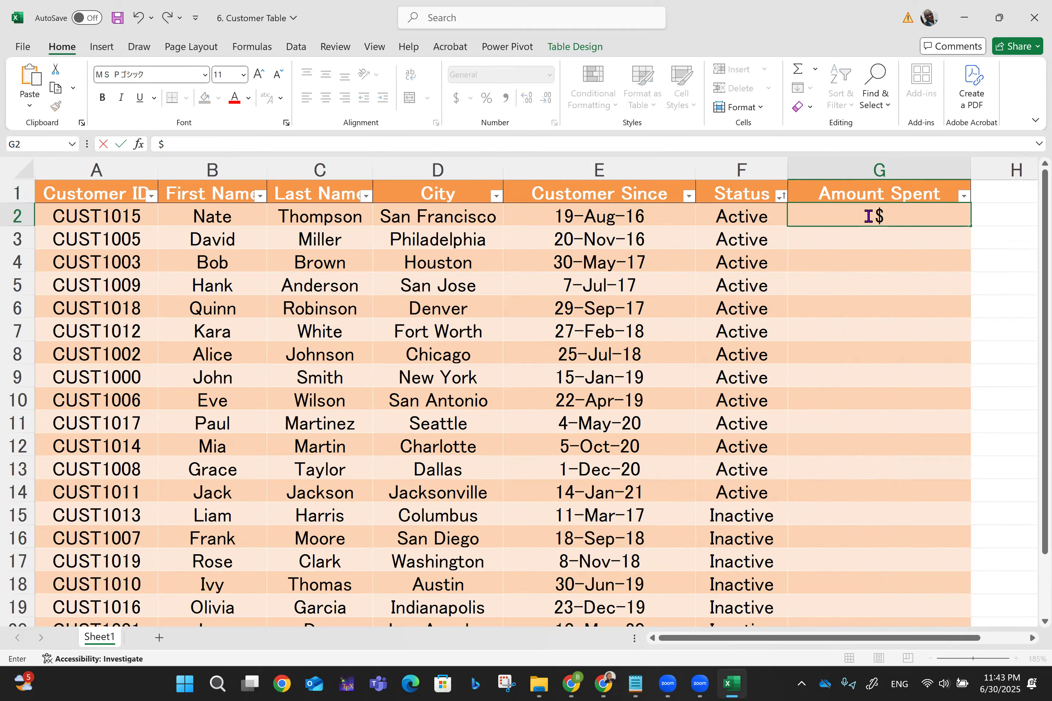
pyautogui.write('37000')
pyautogui.press('Return')
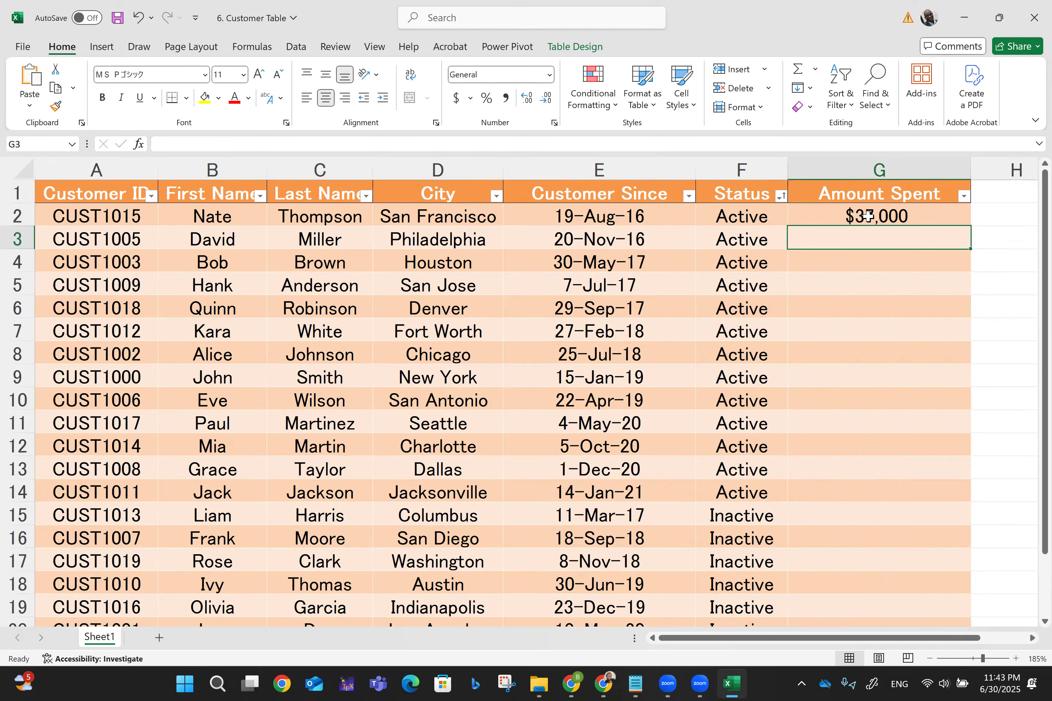
pyautogui.click(908, 209)
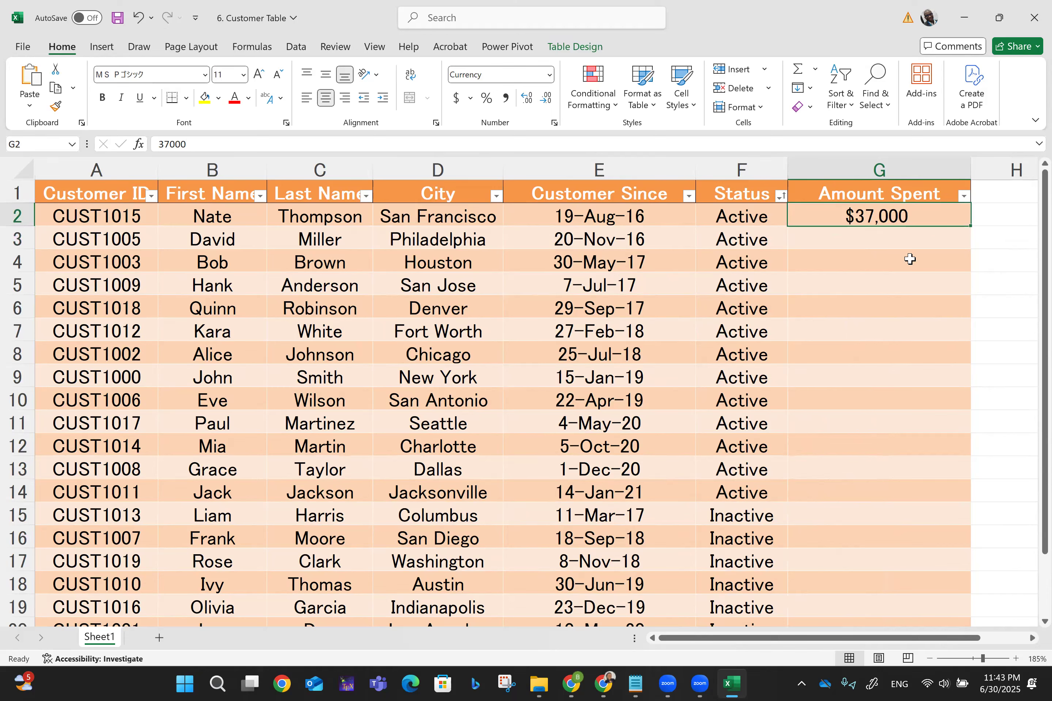
pyautogui.click(889, 254)
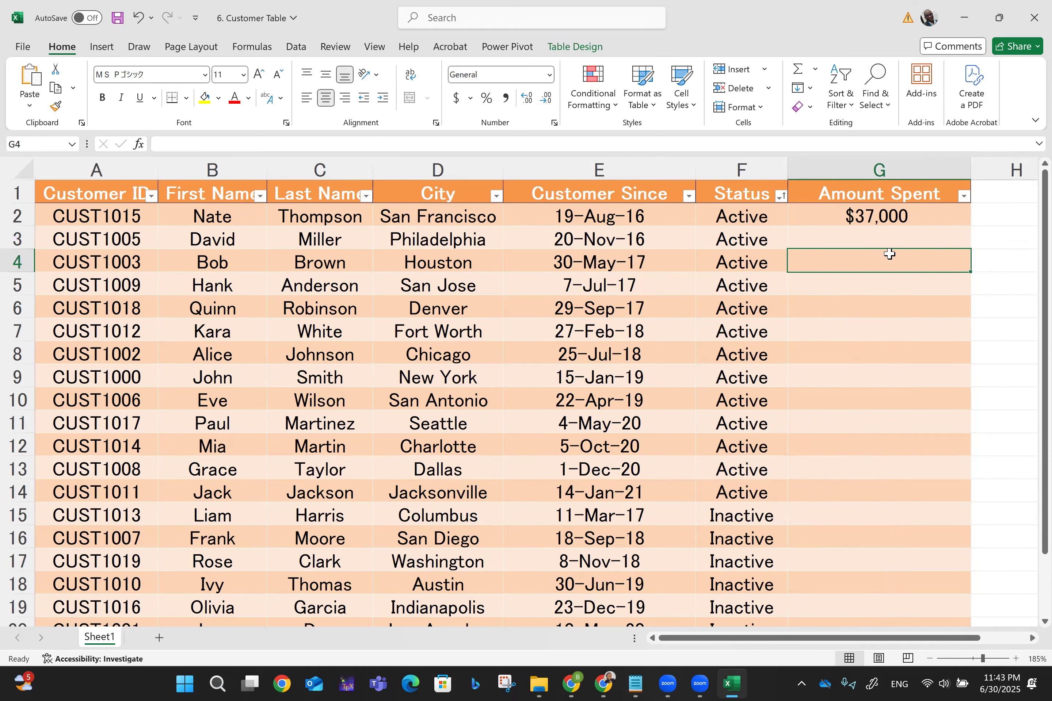
pyautogui.scroll(-4, 890, 254)
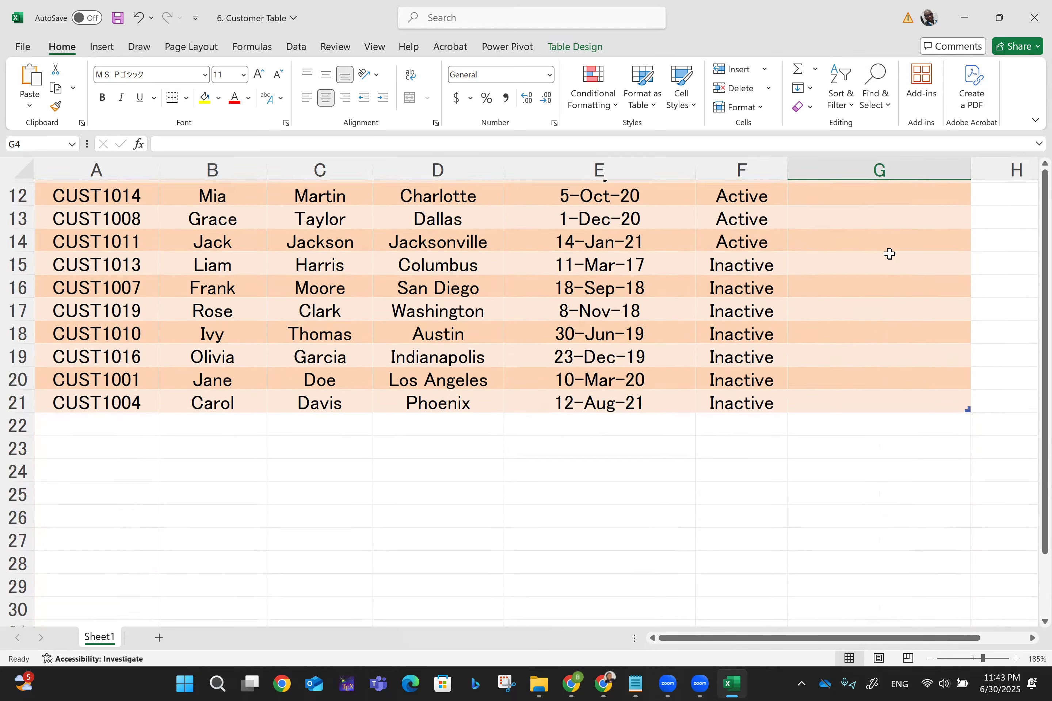
pyautogui.scroll(4, 301, 516)
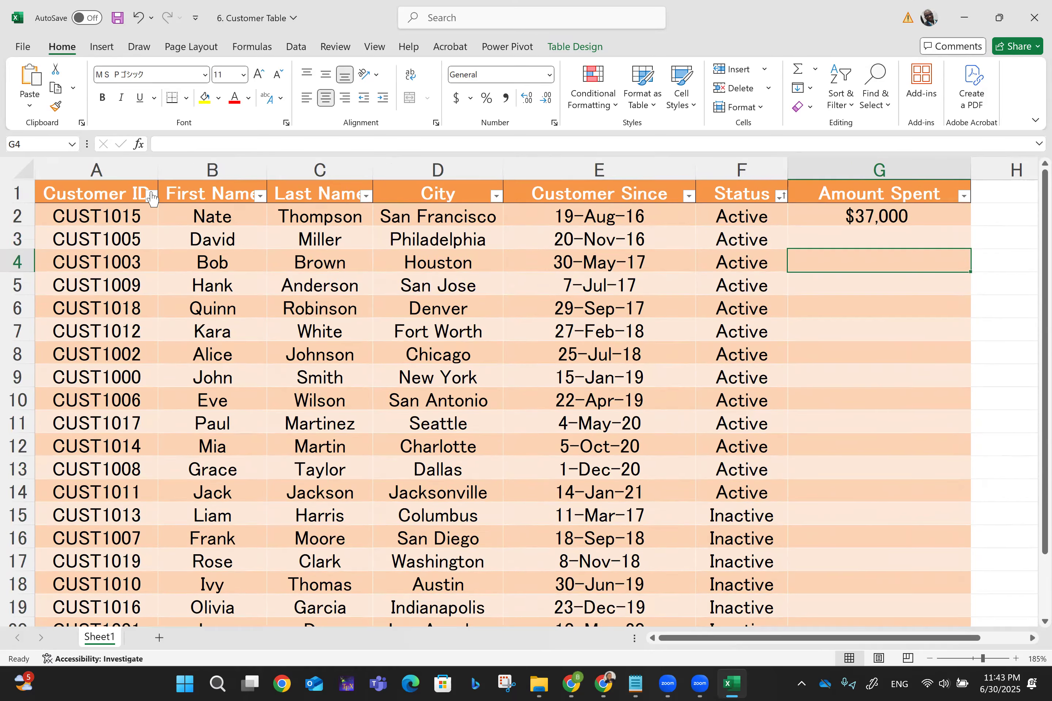
# Step: Sort the extended table by Customer ID from A to Z
pyautogui.click(151, 195)
pyautogui.click(49, 214)
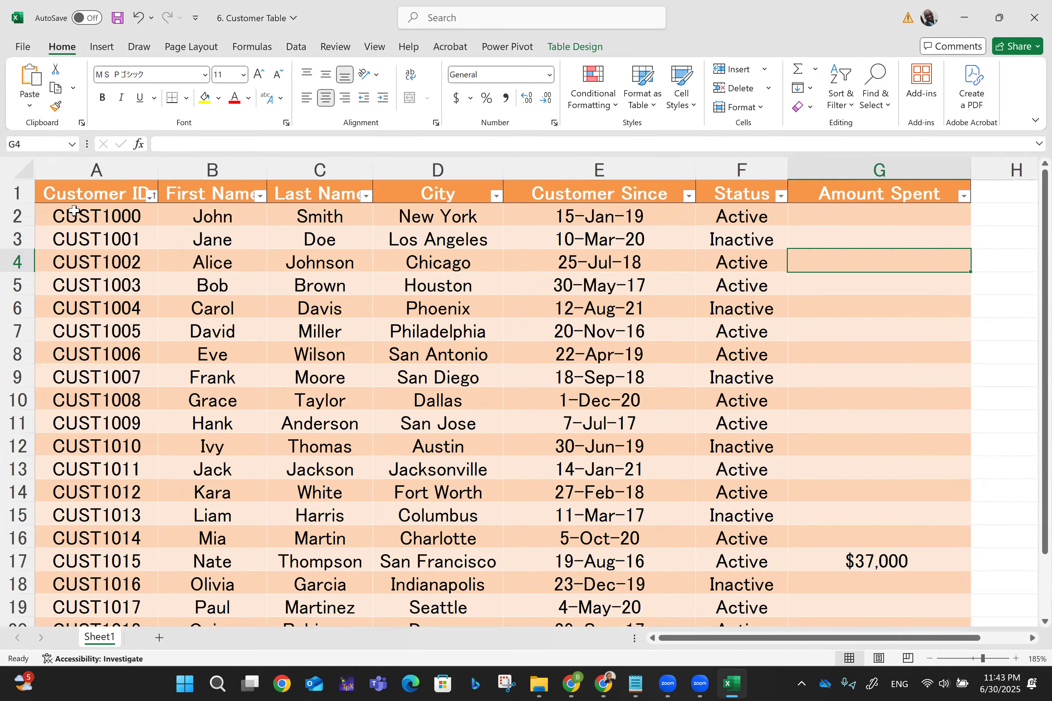
pyautogui.click(151, 197)
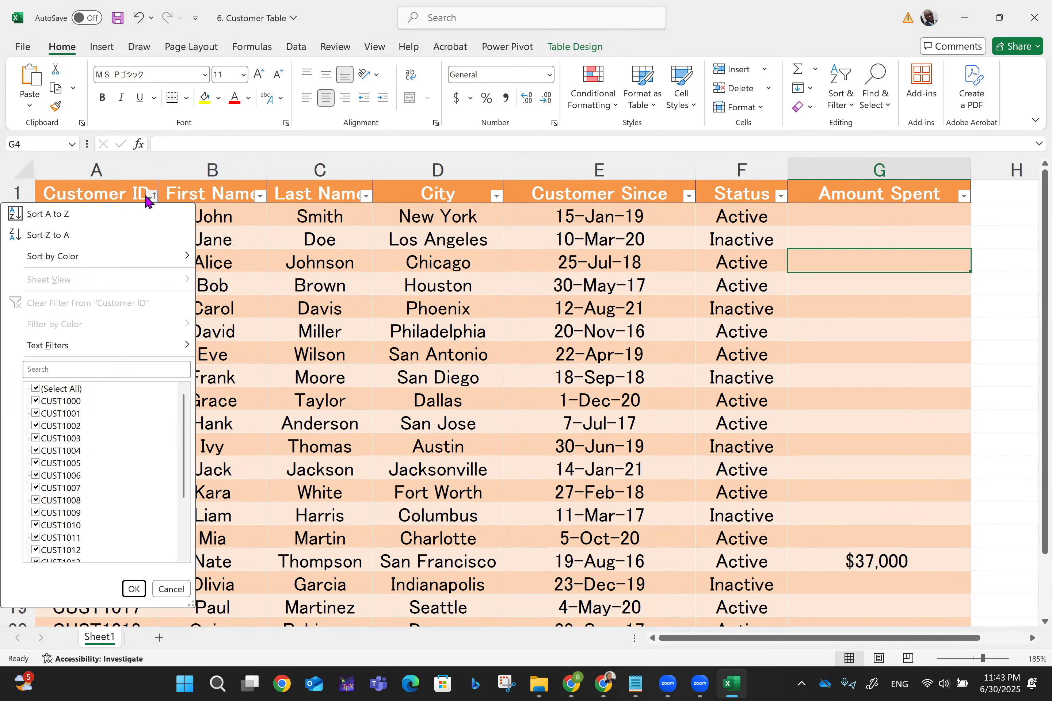
pyautogui.click(234, 216)
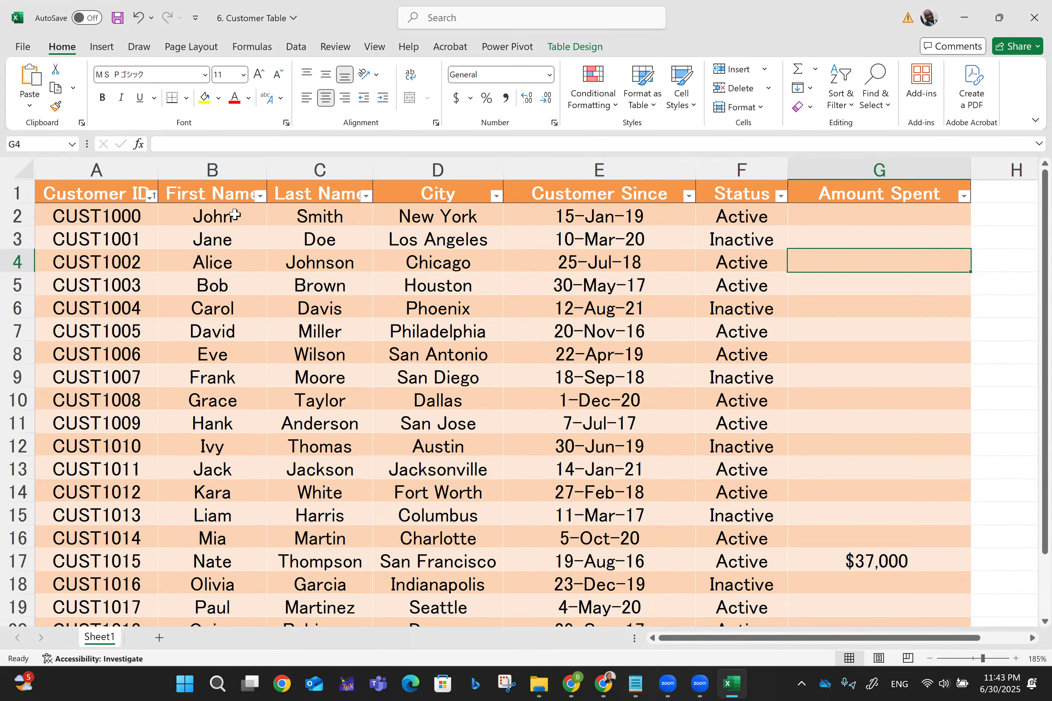
# Step: Add a new row to the table by entering a new customer ID in A22, directly below the last record
pyautogui.scroll(-2, 234, 216)
pyautogui.scroll(-2, 81, 357)
pyautogui.click(61, 382)
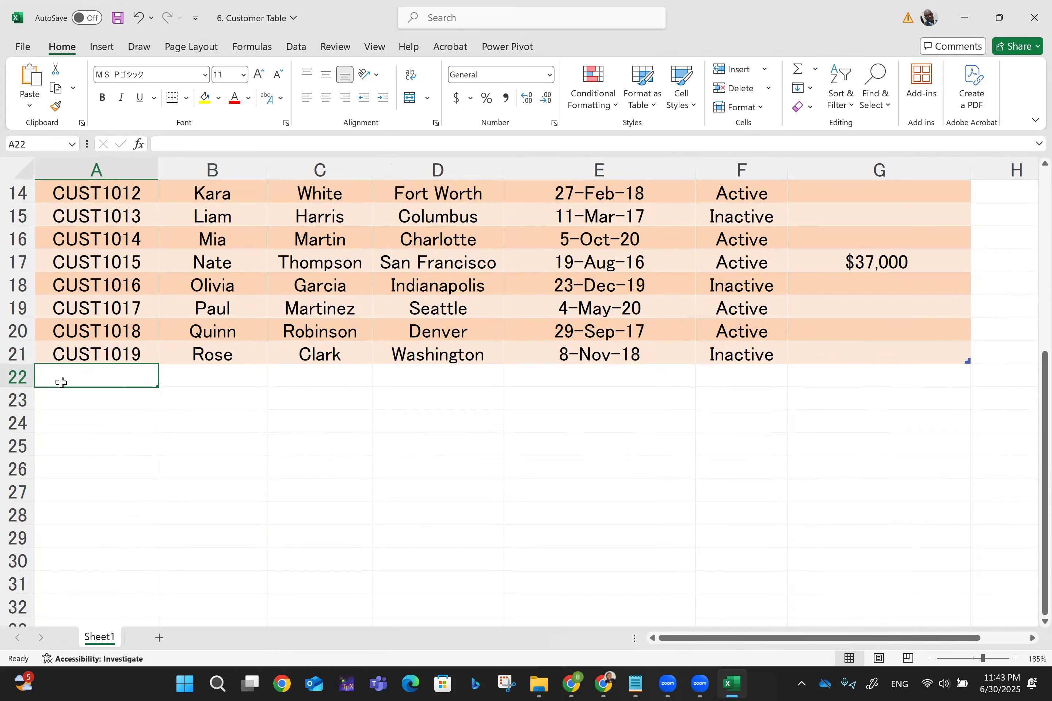
pyautogui.write('CUST')
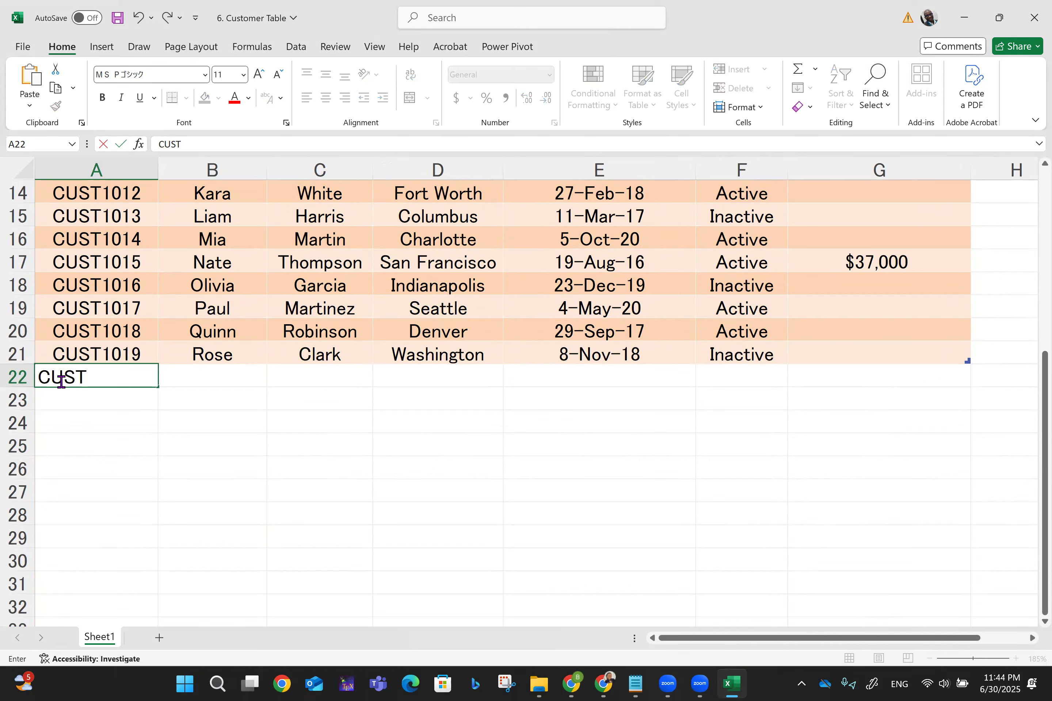
pyautogui.write('2021')
pyautogui.press('Return')
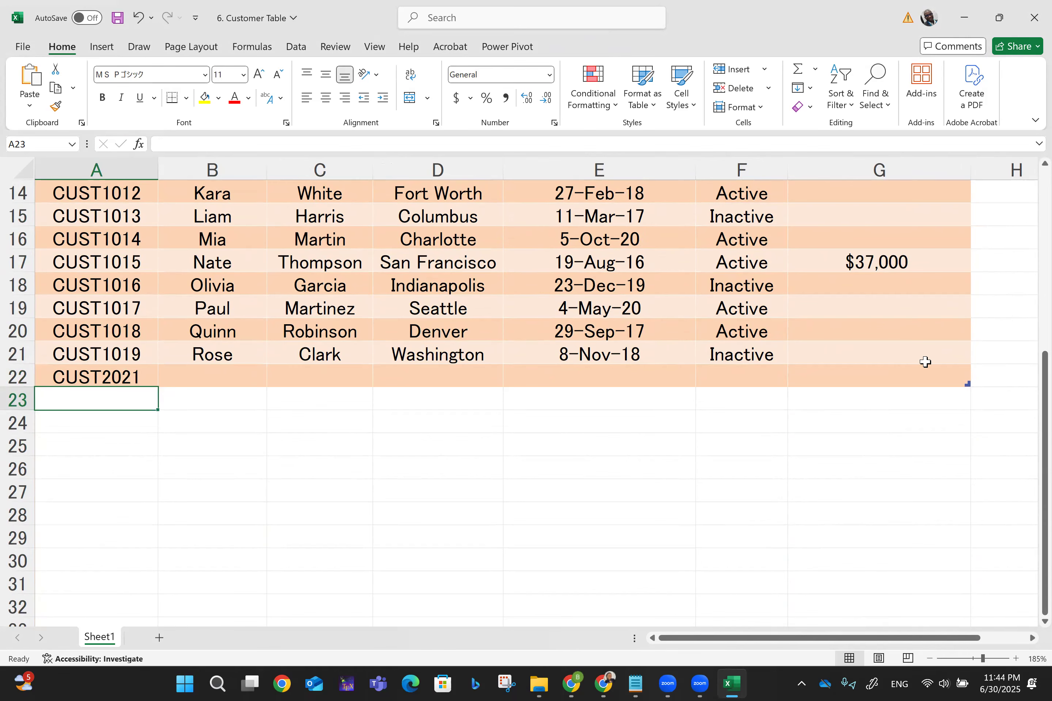
pyautogui.scroll(5, 925, 362)
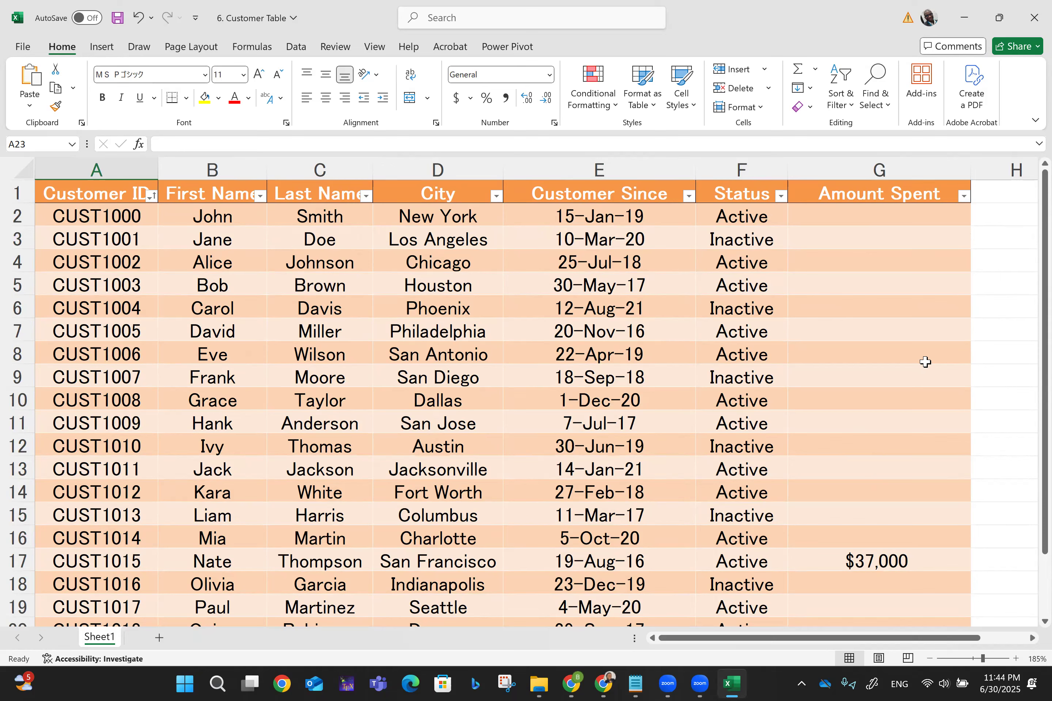
pyautogui.click(96, 47)
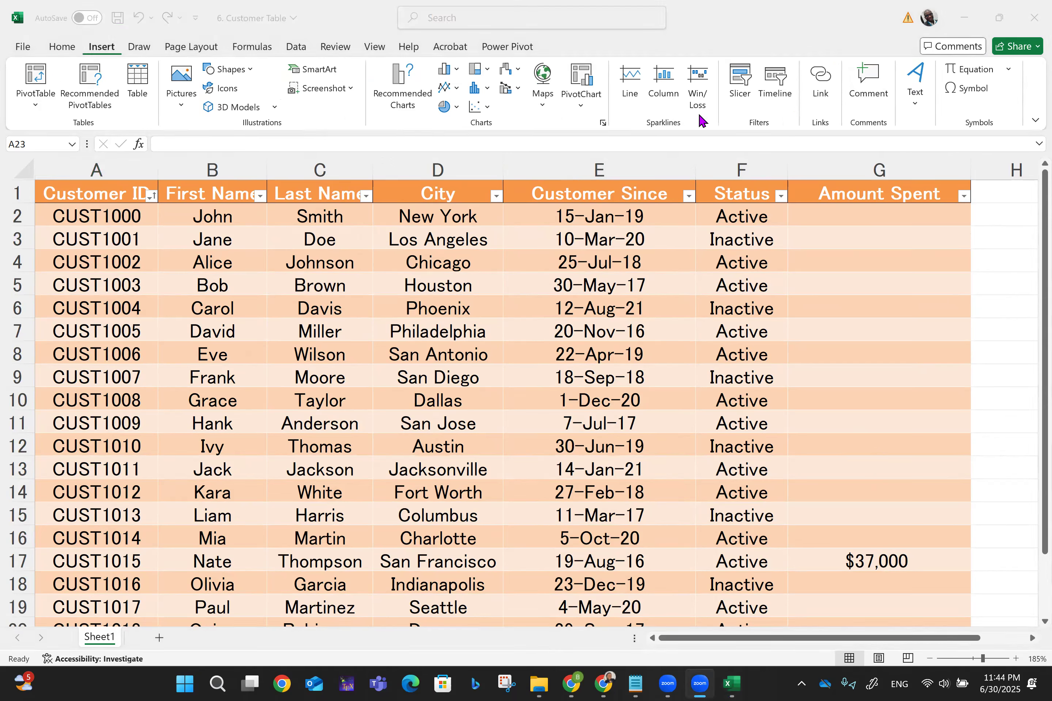
pyautogui.click(371, 165)
pyautogui.click(135, 79)
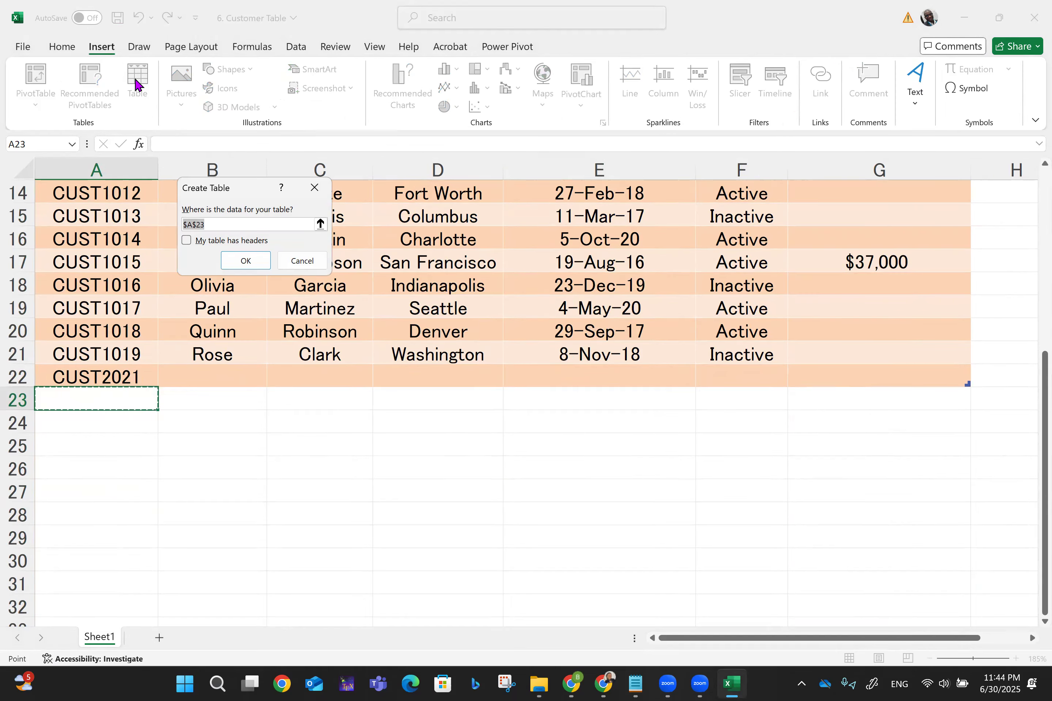
pyautogui.click(185, 244)
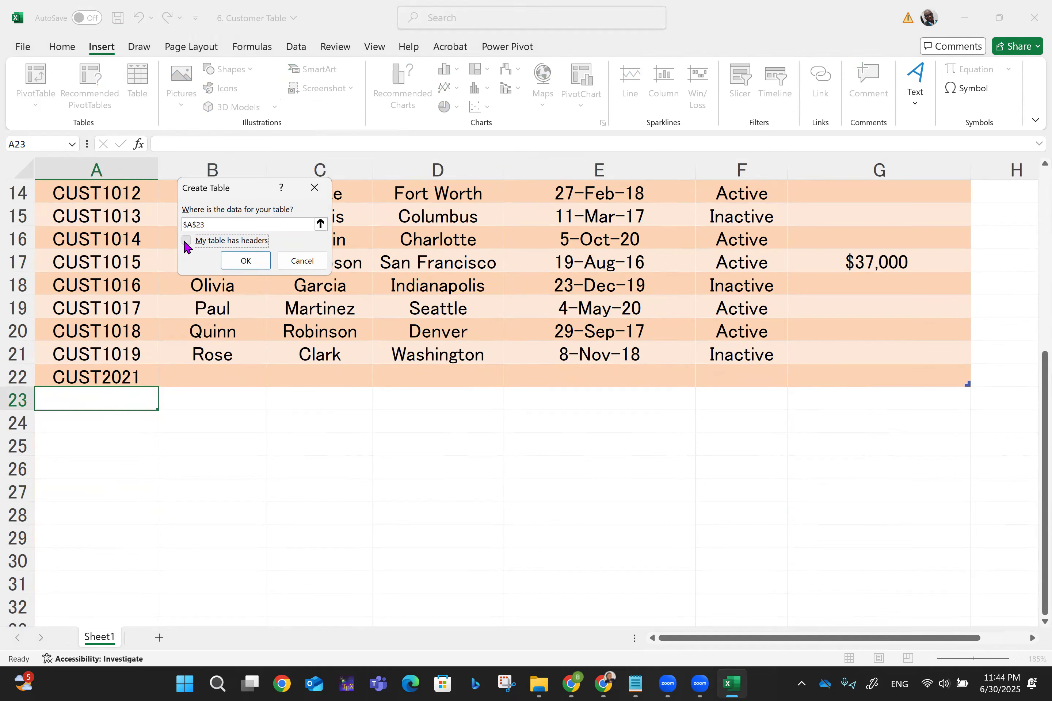
pyautogui.click(313, 187)
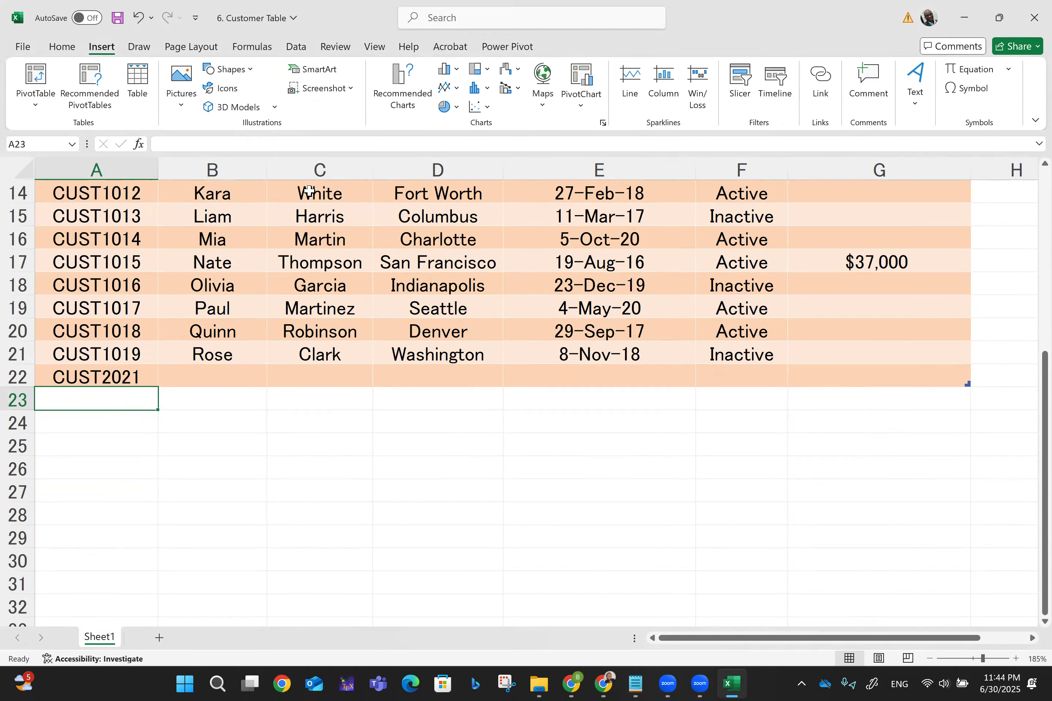
# Step: Select the entire customer table and examine its extent, including the added column and row
pyautogui.hotkey('ctrl', 'Home')
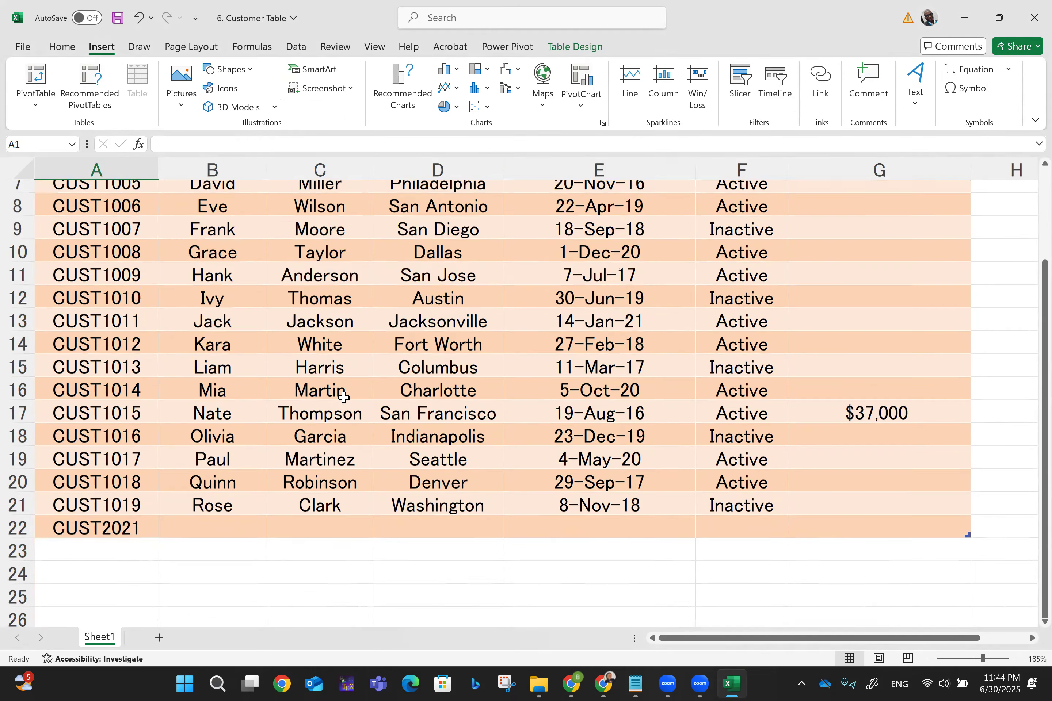
pyautogui.hotkey('ctrl', 'a')
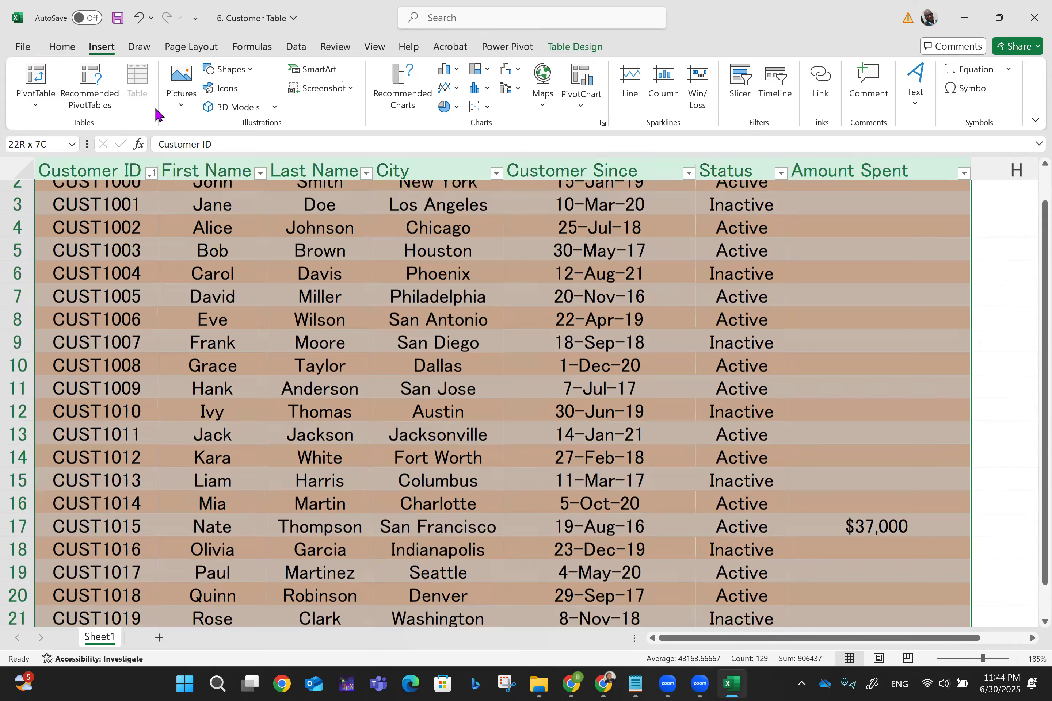
pyautogui.scroll(-1, 274, 445)
pyautogui.scroll(-3, 274, 445)
pyautogui.scroll(4, 273, 445)
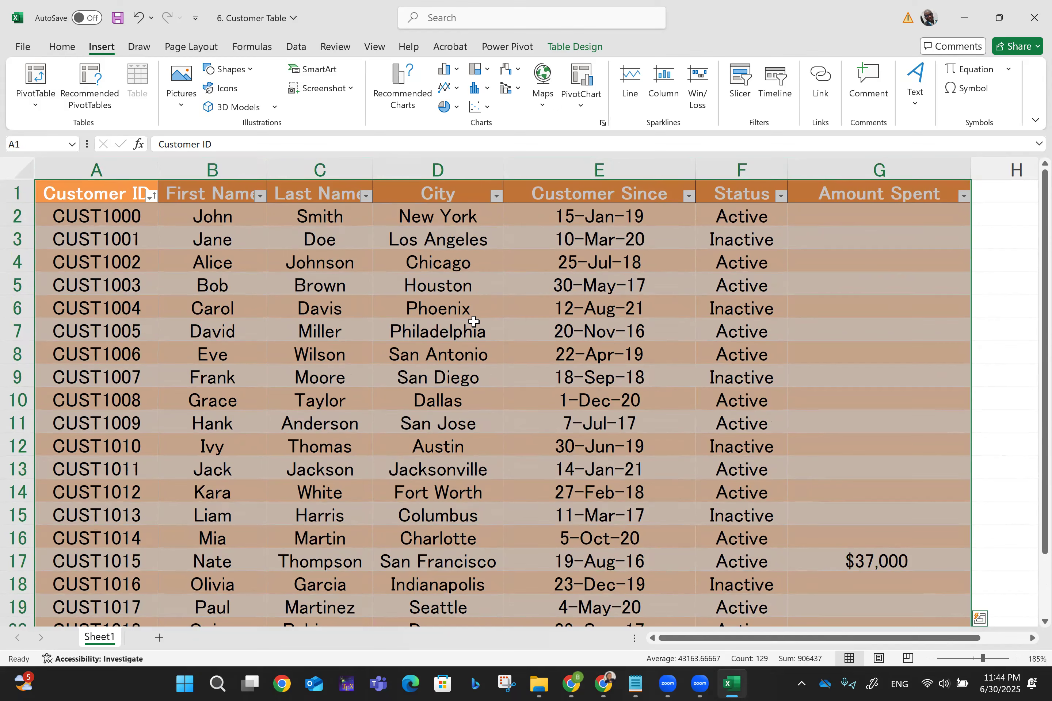
pyautogui.hotkey('ctrl', 'Home')
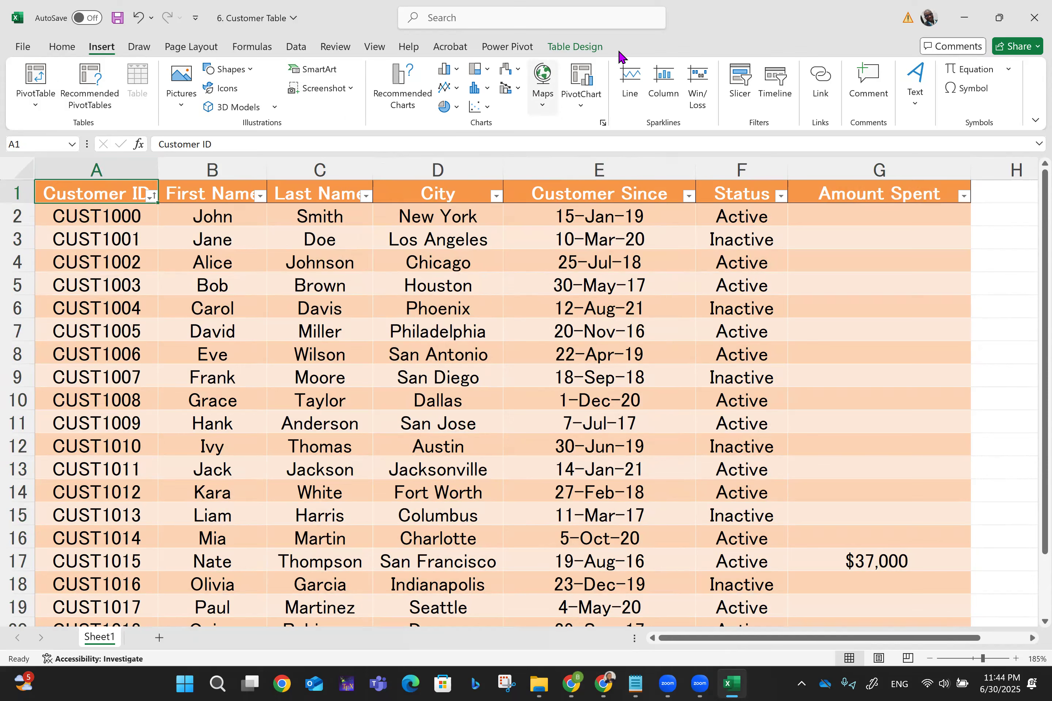
# Step: Try the teal table style and undo it, and turn the table's filter buttons off and back on
pyautogui.click(571, 48)
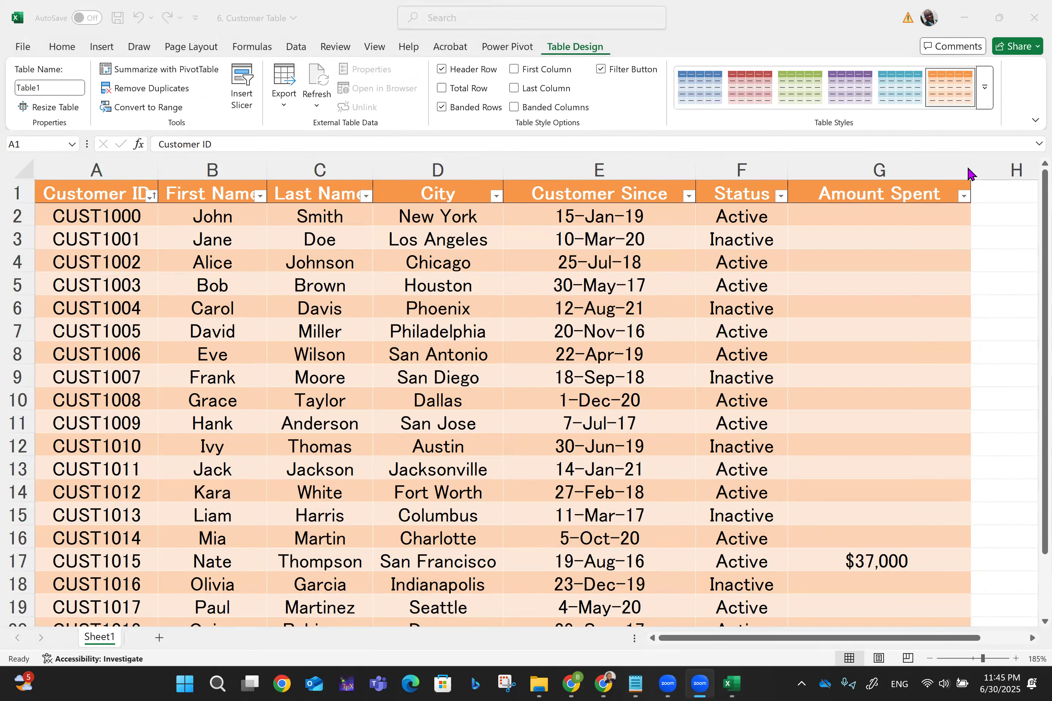
pyautogui.click(902, 104)
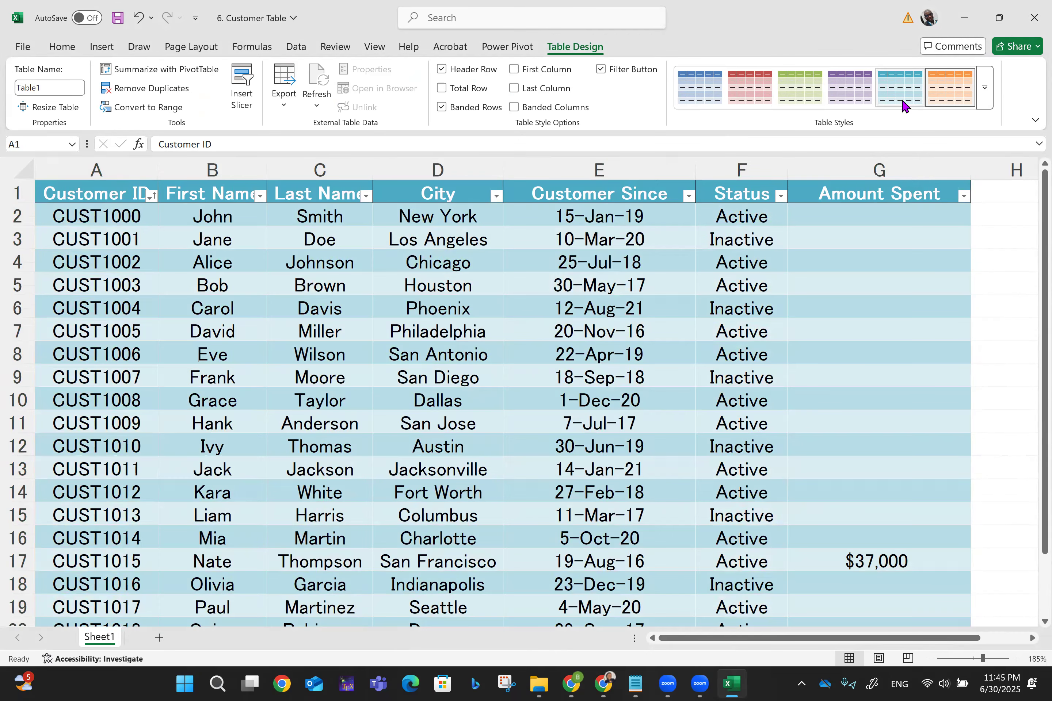
pyautogui.hotkey('ctrl', 'z')
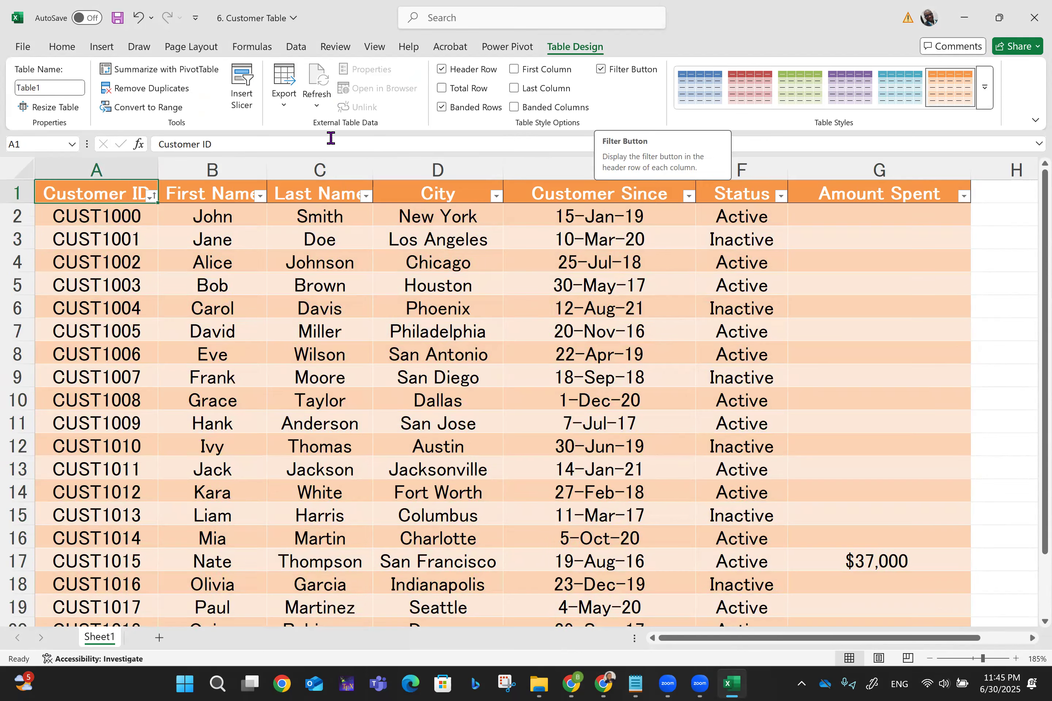
pyautogui.click(600, 70)
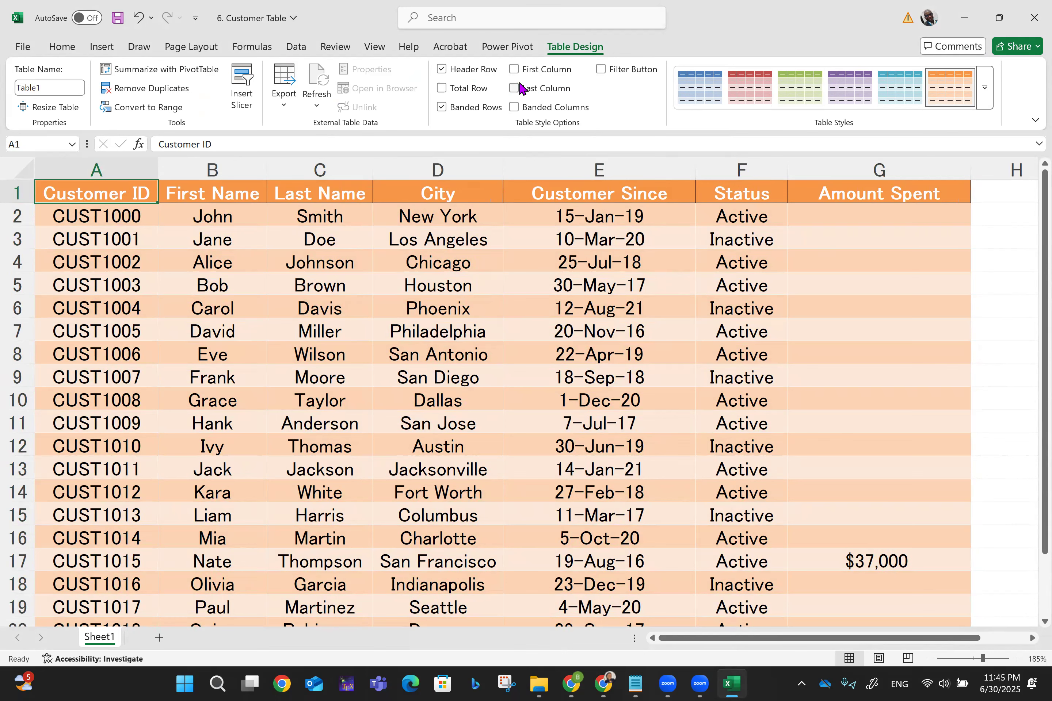
pyautogui.click(602, 70)
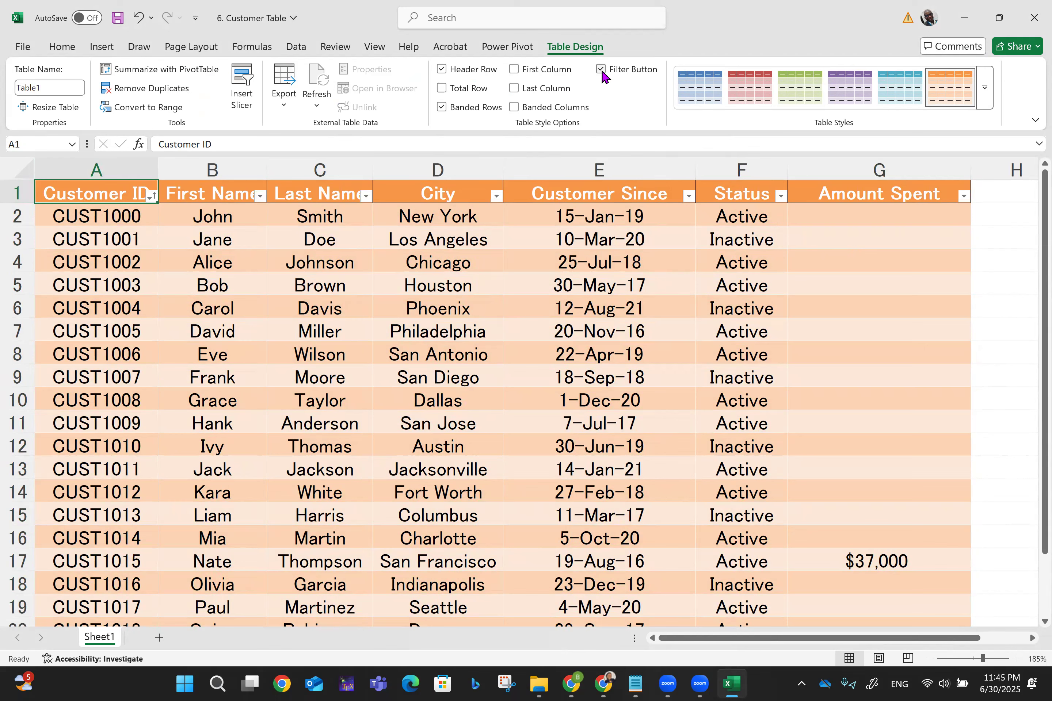
# Step: Emphasize the table's first and last columns, and turn the total row on and off again
pyautogui.click(513, 71)
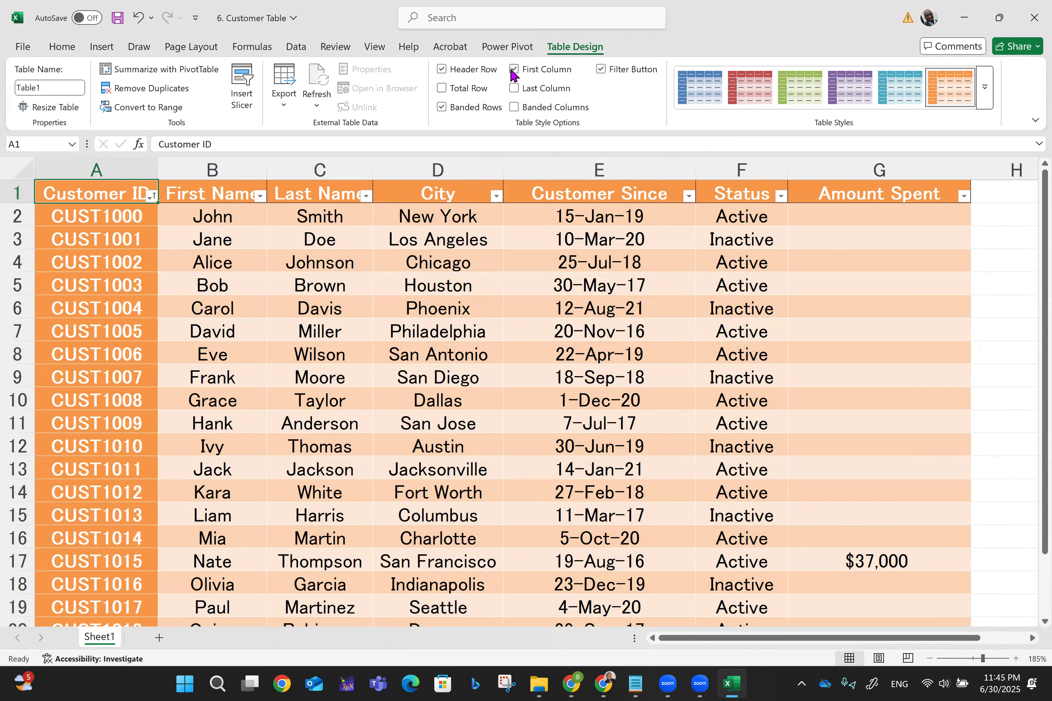
pyautogui.click(515, 90)
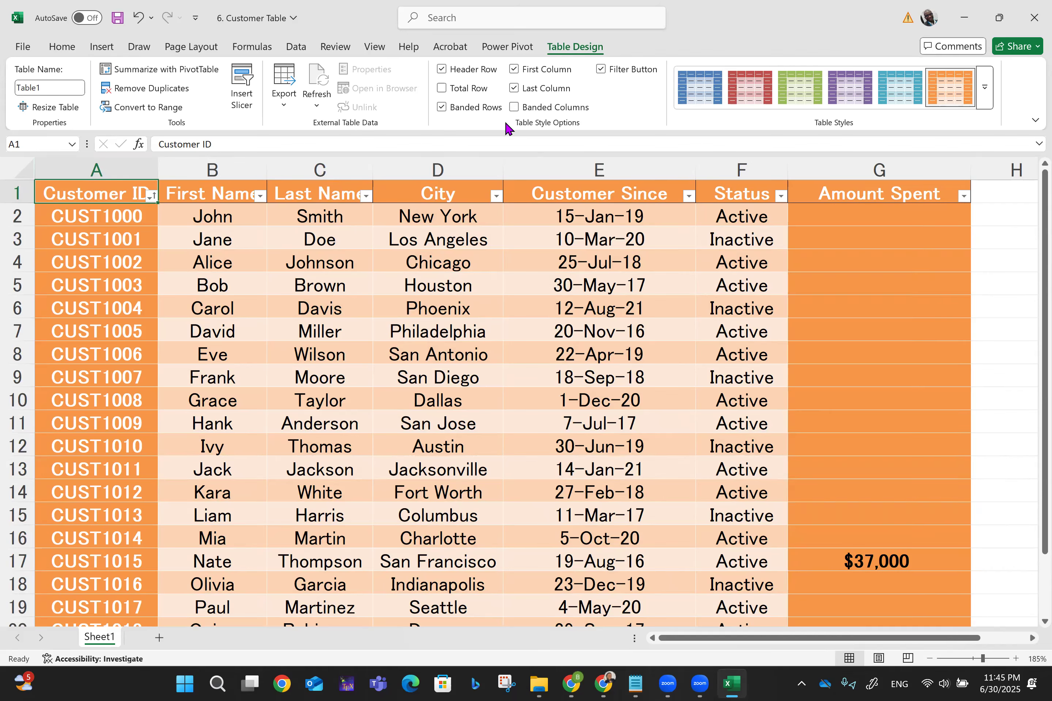
pyautogui.click(446, 91)
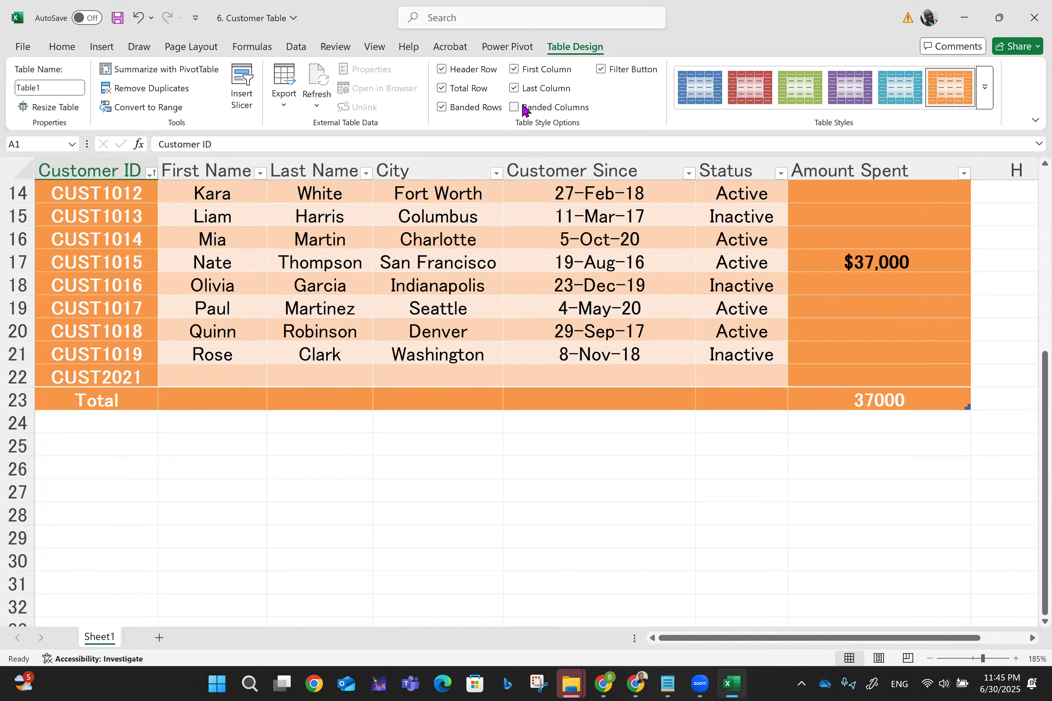
pyautogui.click(442, 89)
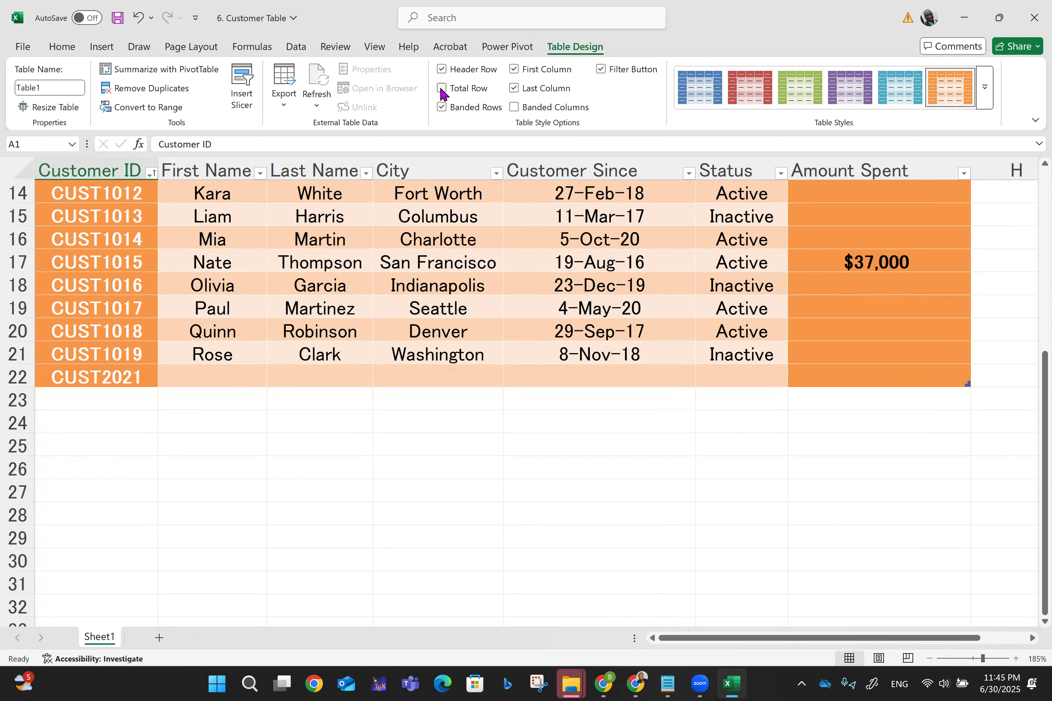
# Step: Enter $432,100 as the Amount Spent for CUST1014 in G16 and turn on the table's total row
pyautogui.click(865, 241)
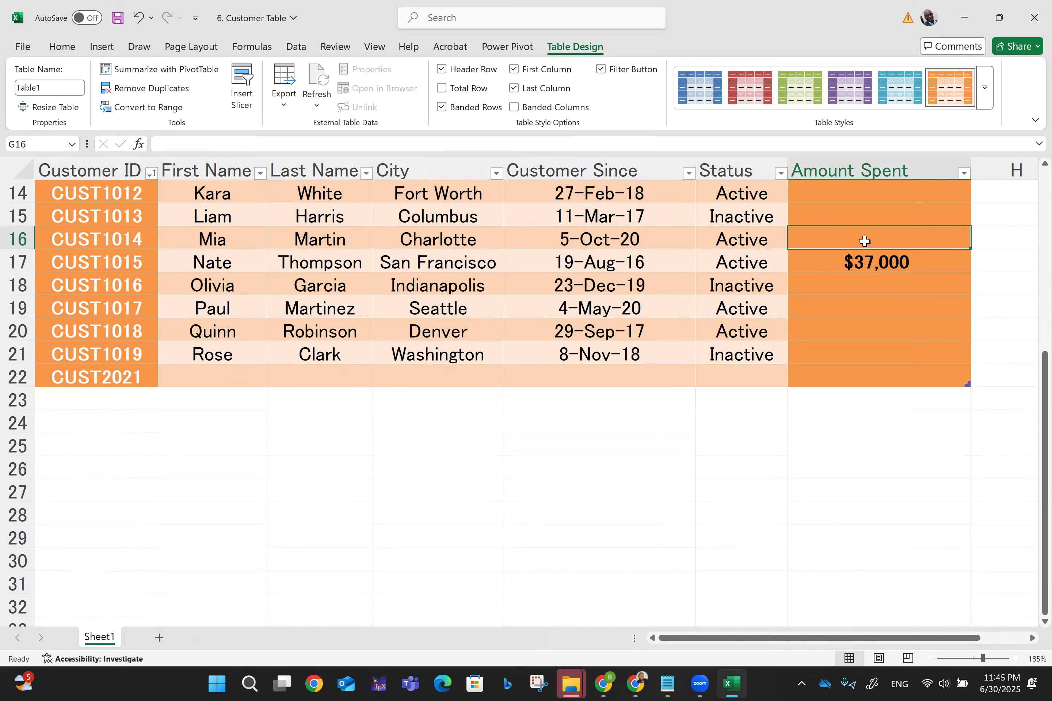
pyautogui.write('$')
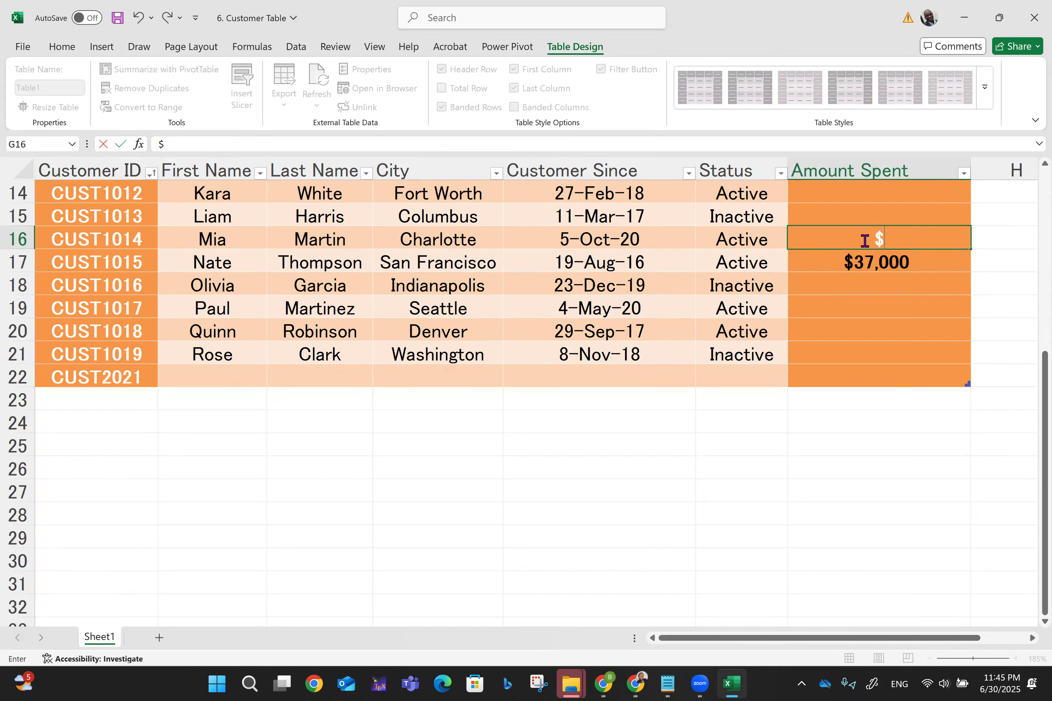
pyautogui.write('432,100')
pyautogui.press('Return')
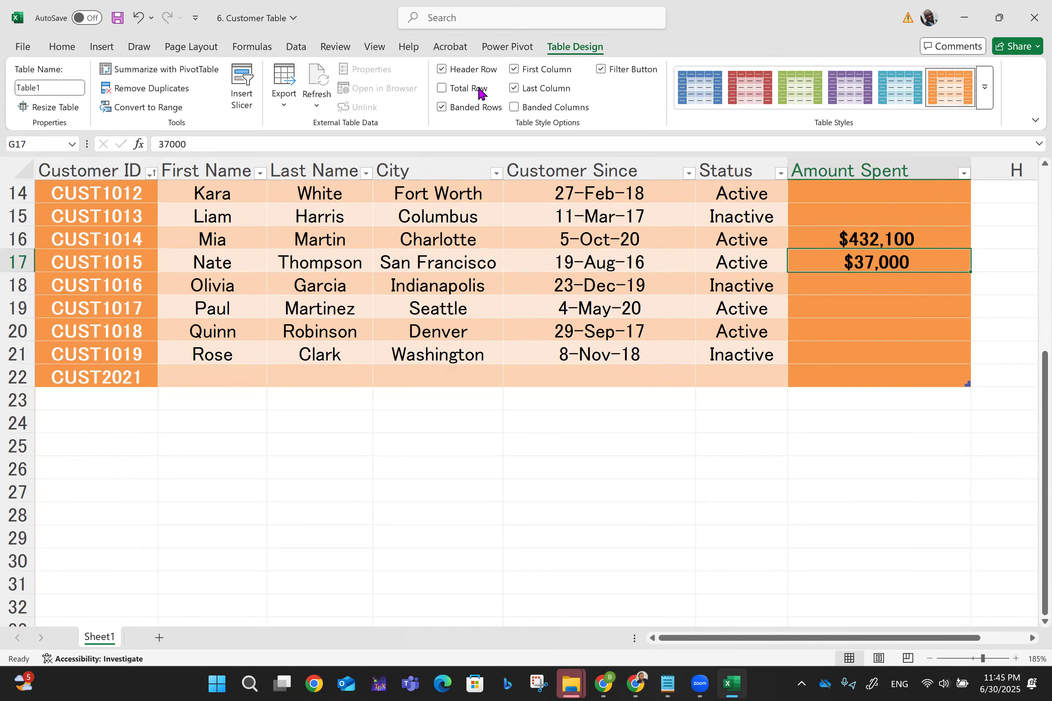
pyautogui.click(443, 88)
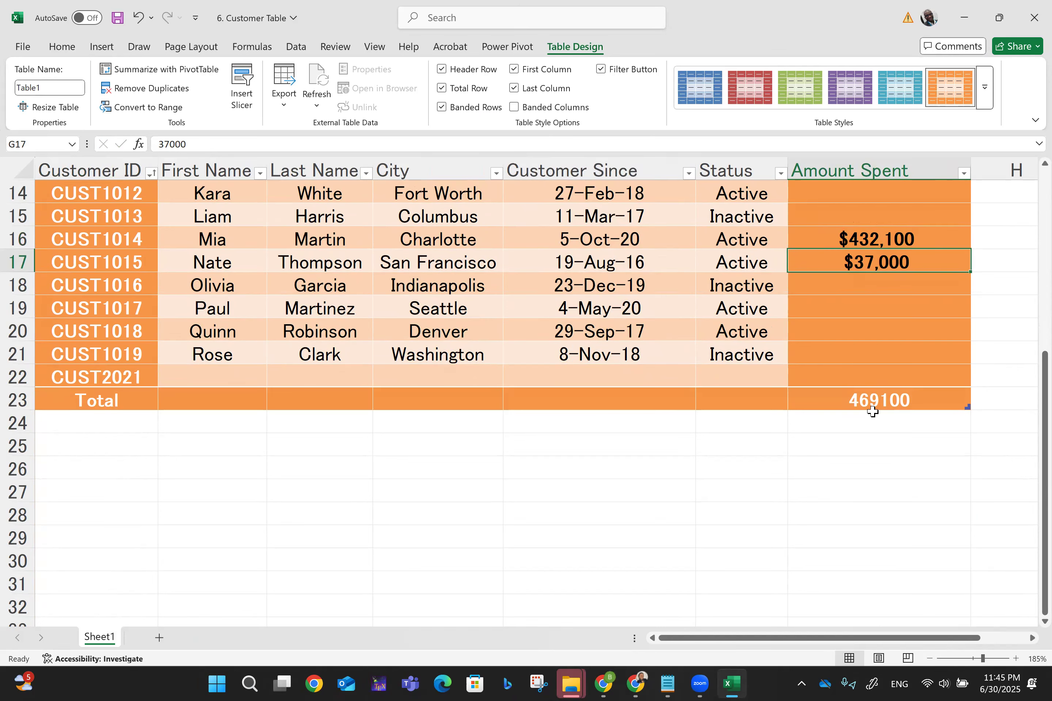
# Step: Turn off the table's banded rows and its first and last column emphasis
pyautogui.scroll(5, 859, 404)
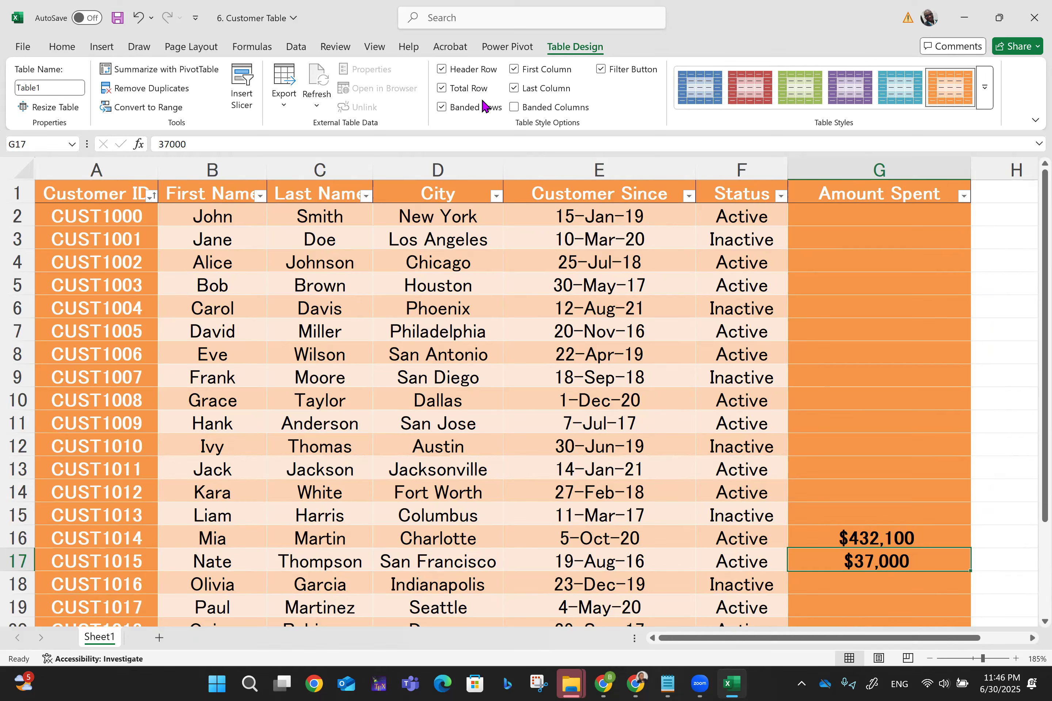
pyautogui.click(446, 111)
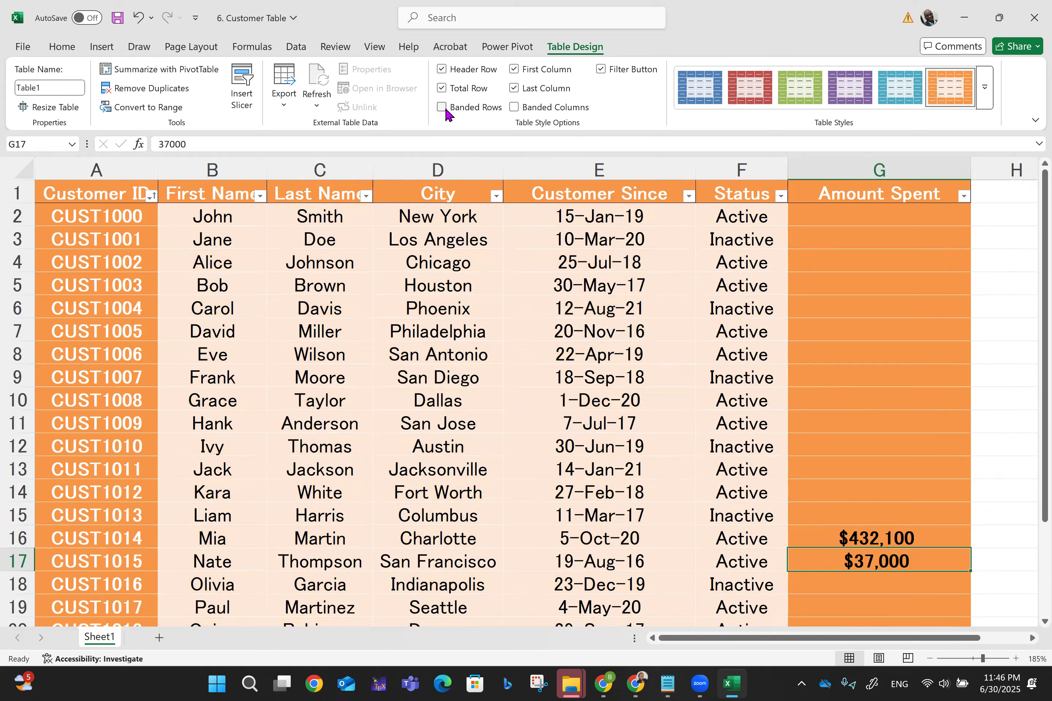
pyautogui.click(515, 70)
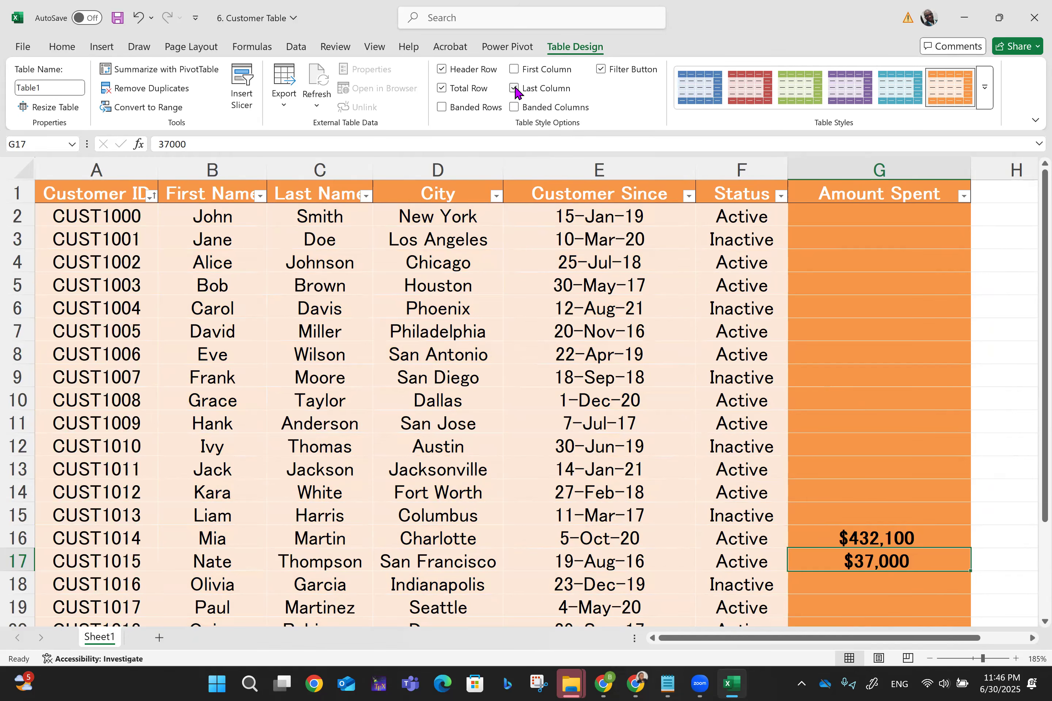
pyautogui.click(515, 88)
# Step: Try the table without header and total rows but with both banded rows and banded columns
pyautogui.click(442, 68)
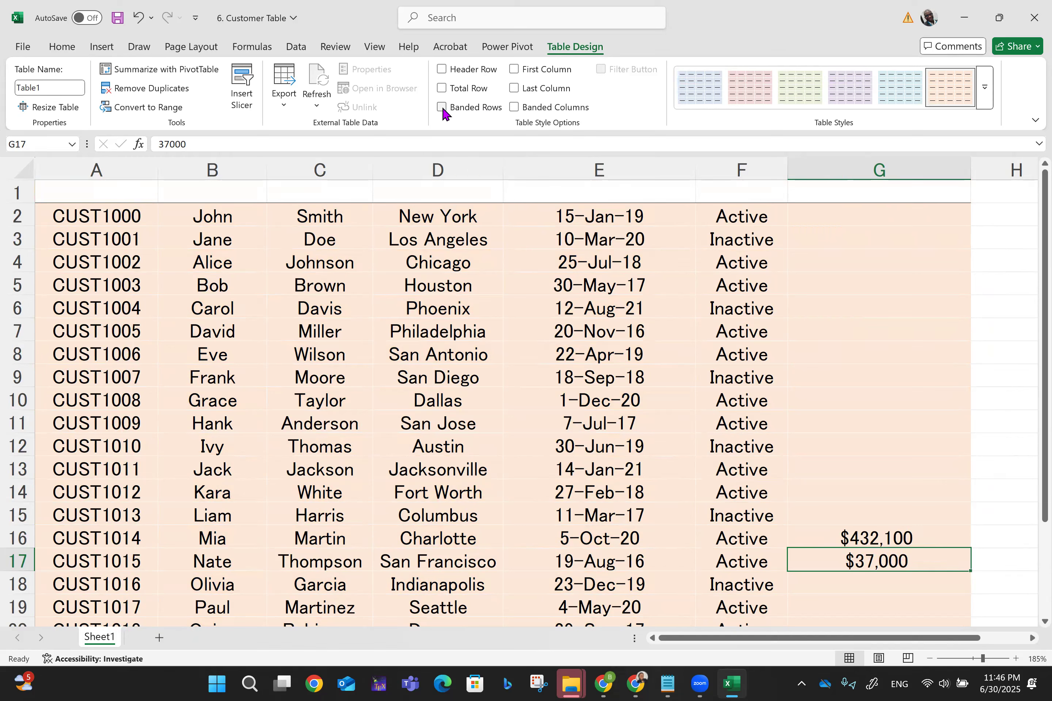
pyautogui.click(442, 108)
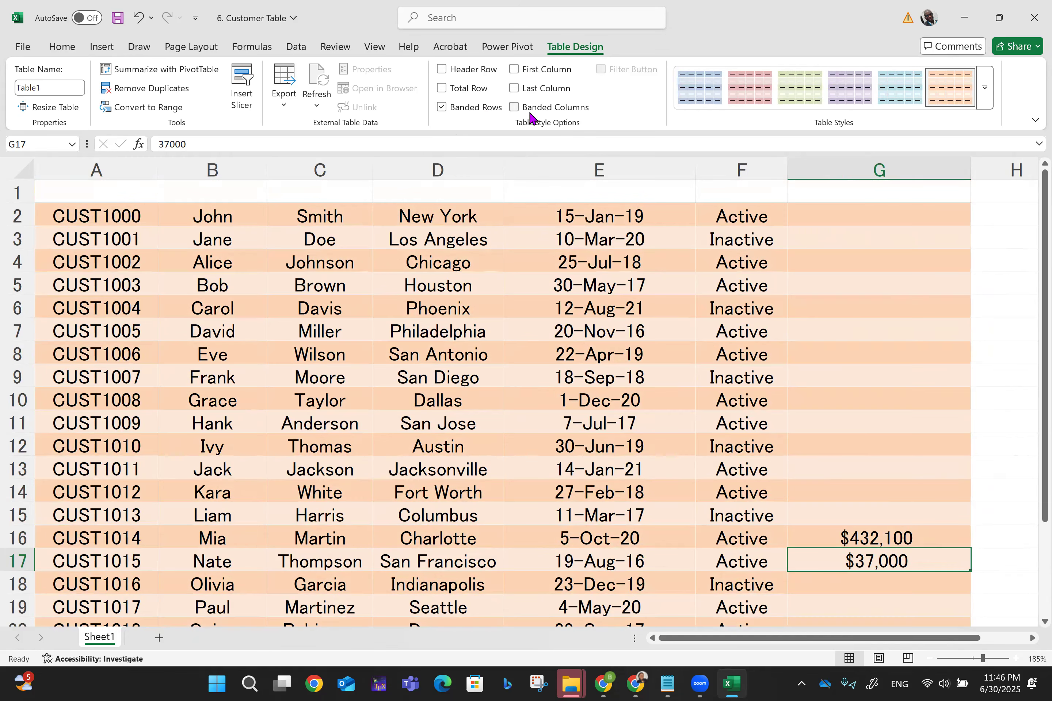
pyautogui.click(515, 108)
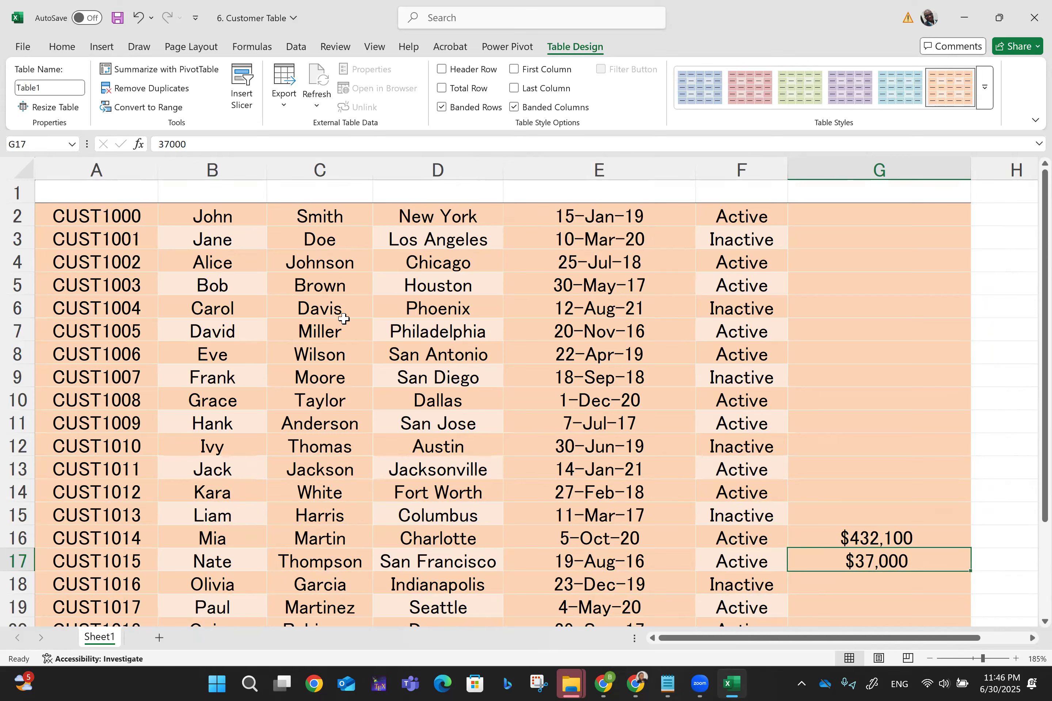
pyautogui.scroll(4, 226, 343)
pyautogui.scroll(3, 227, 282)
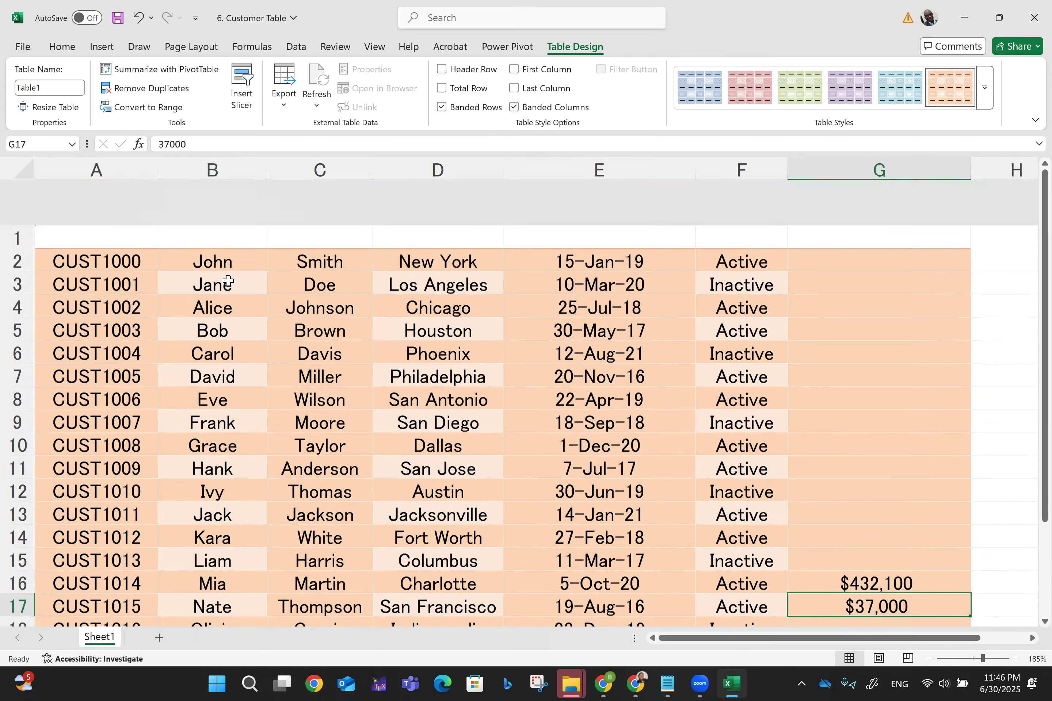
pyautogui.scroll(-5, 227, 281)
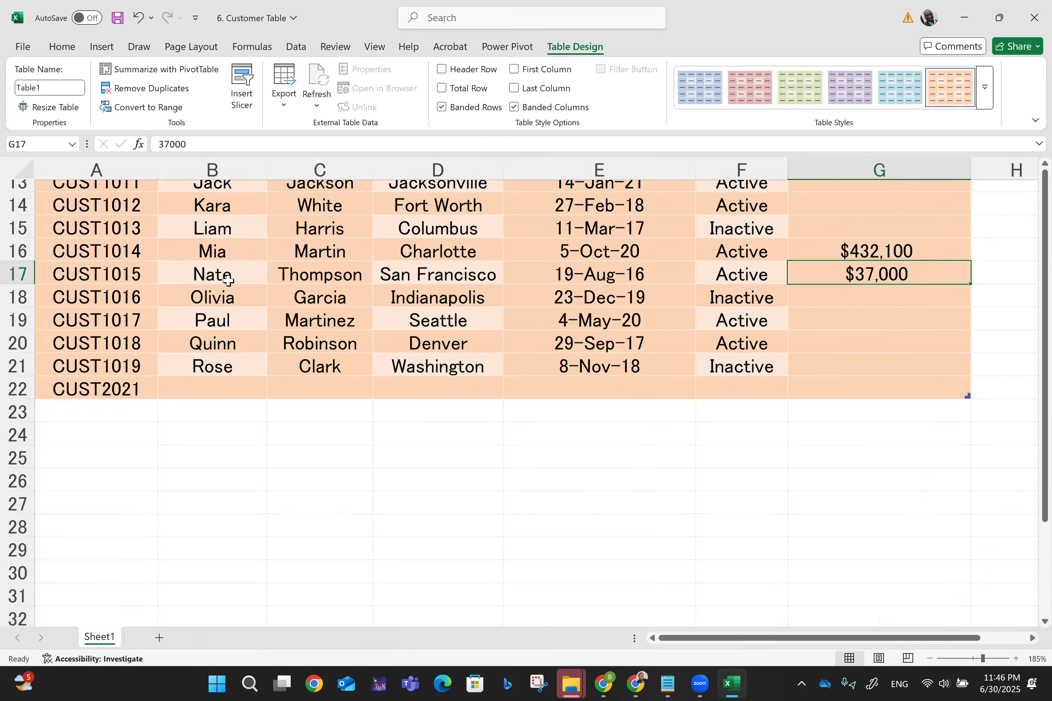
pyautogui.scroll(5, 228, 282)
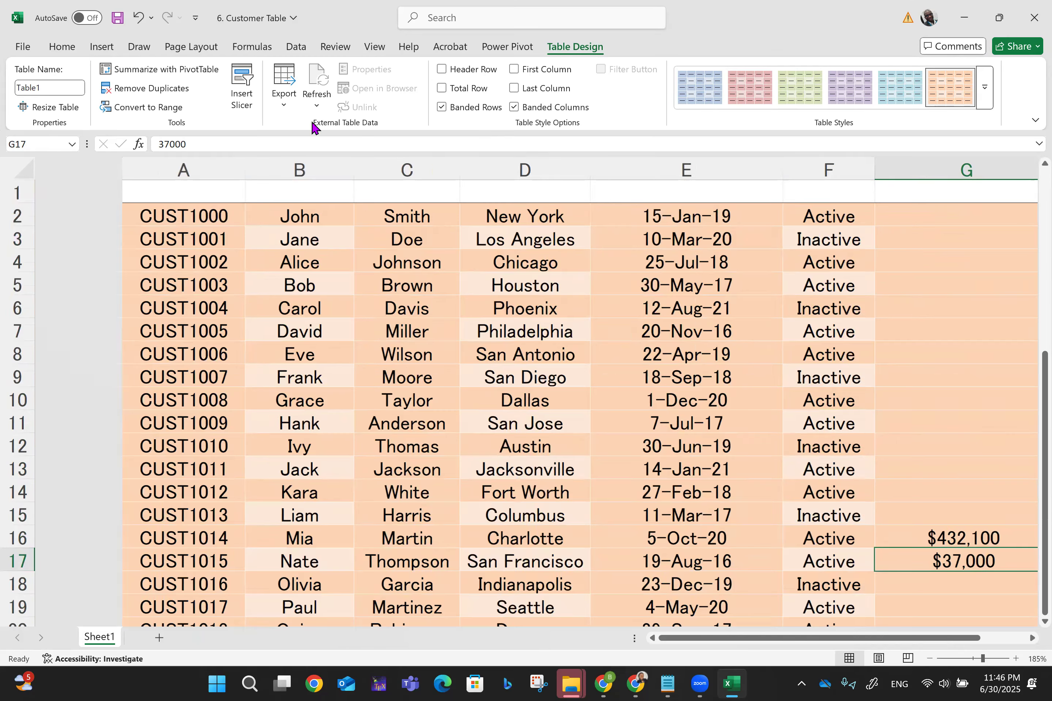
# Step: Turn off both banding options and undo the style option changes to restore the header and total rows
pyautogui.click(441, 107)
pyautogui.click(513, 108)
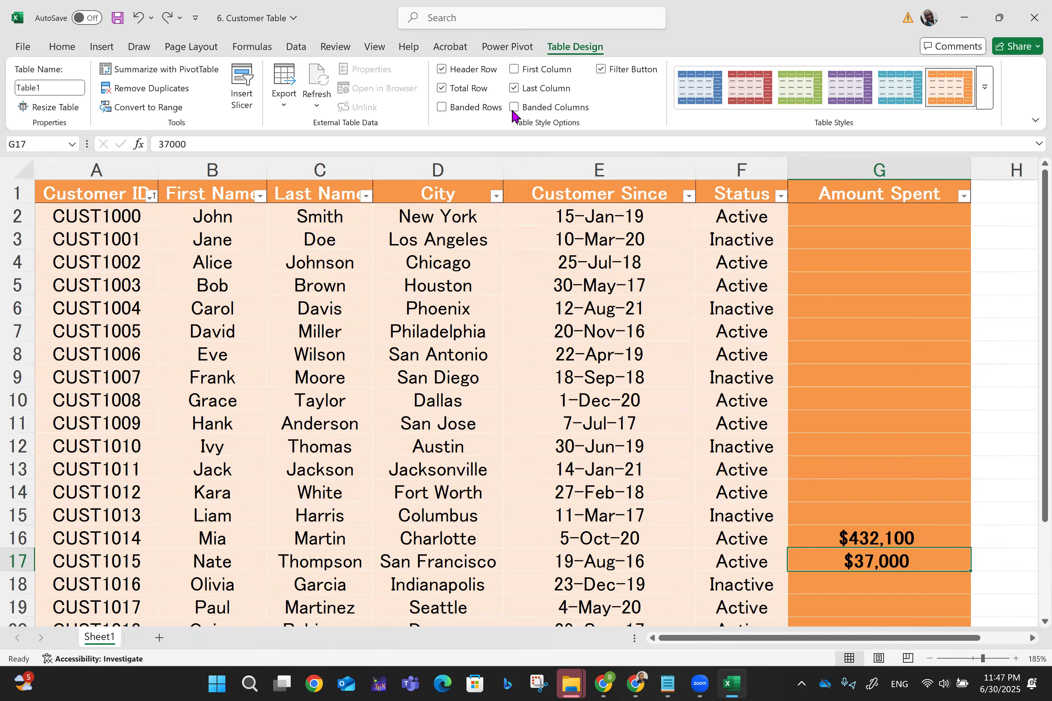
pyautogui.hotkey('ctrl', 'z')
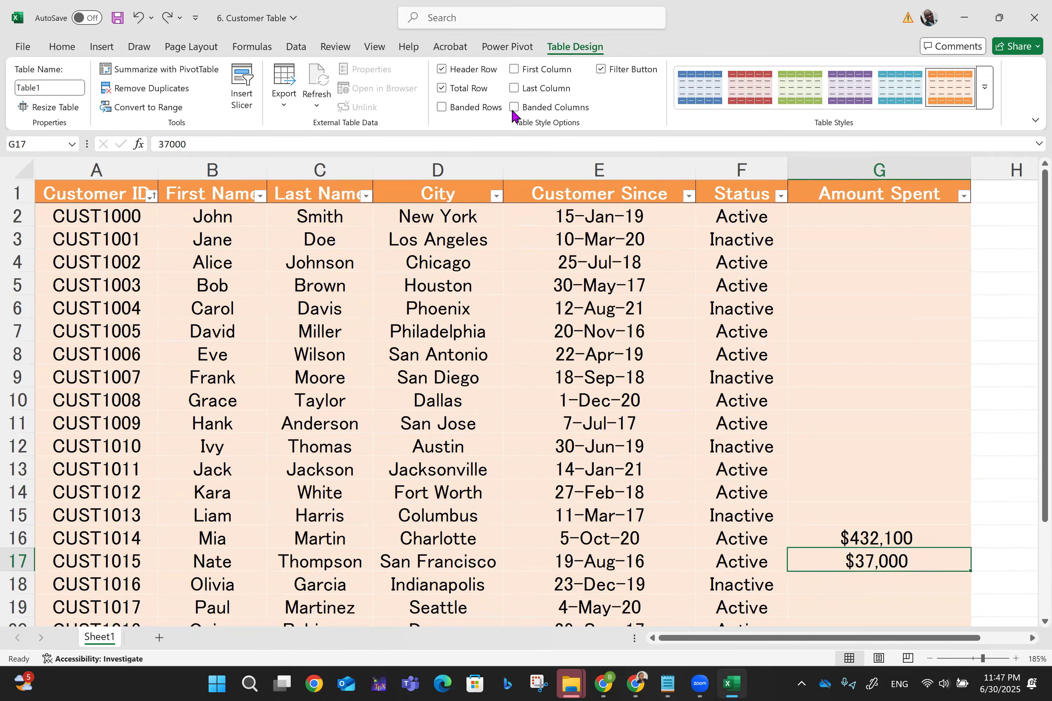
# Step: Sort the table by Last Name from A to Z
pyautogui.click(367, 196)
pyautogui.click(263, 222)
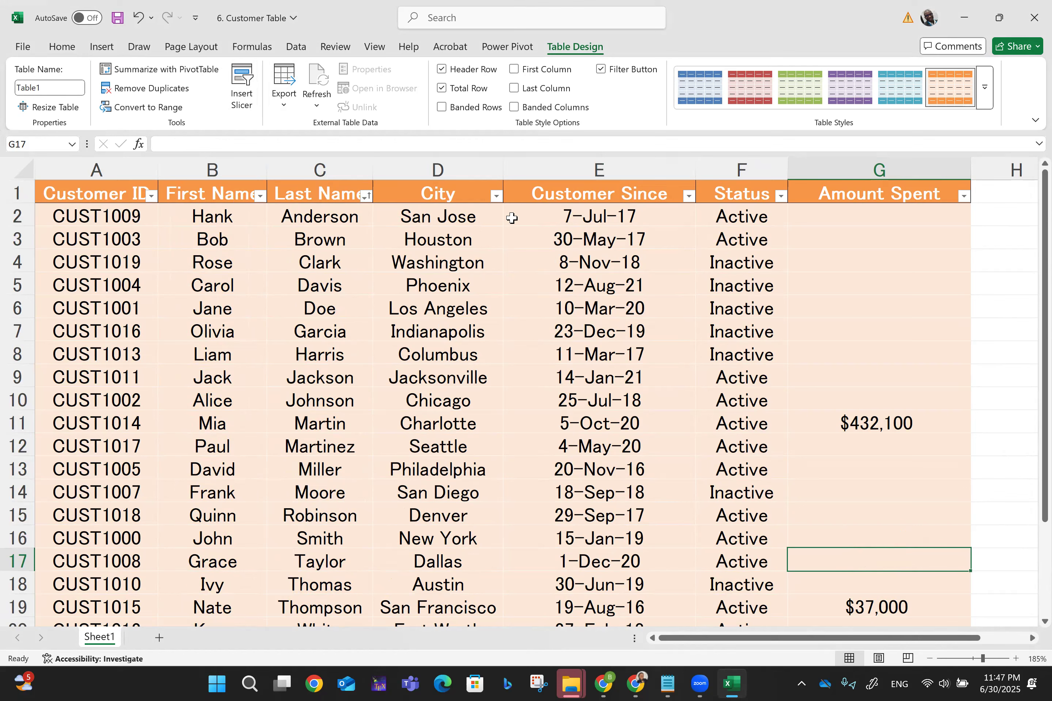
# Step: Filter the Amount Spent column to exclude $37,000 and $432,100, leaving only blank entries
pyautogui.click(963, 197)
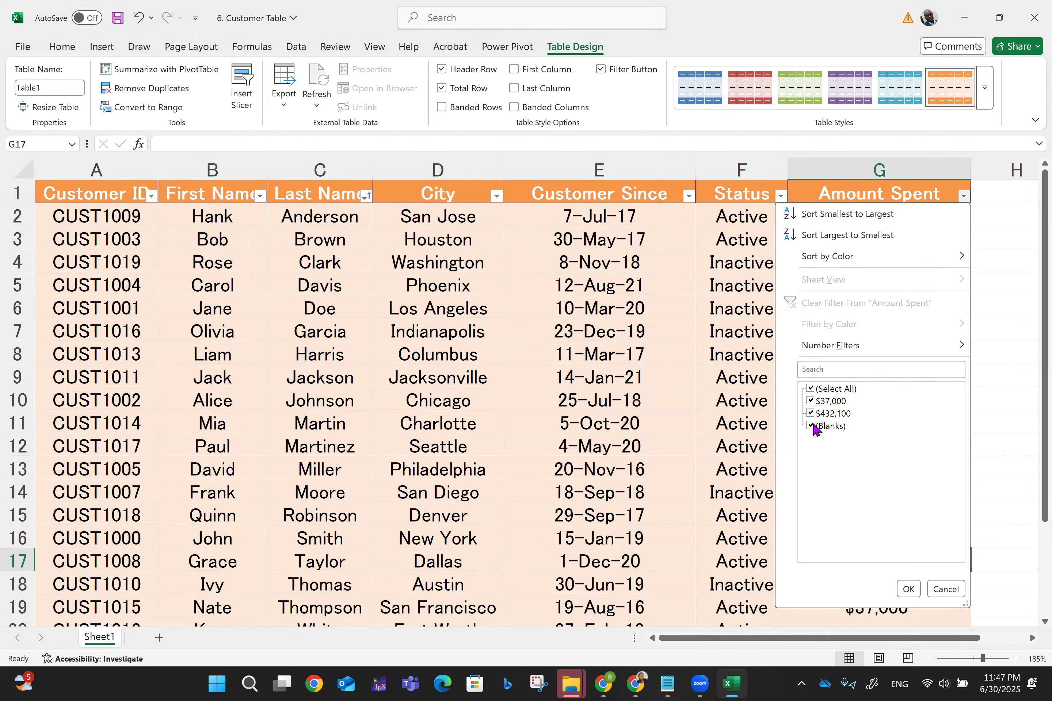
pyautogui.click(811, 401)
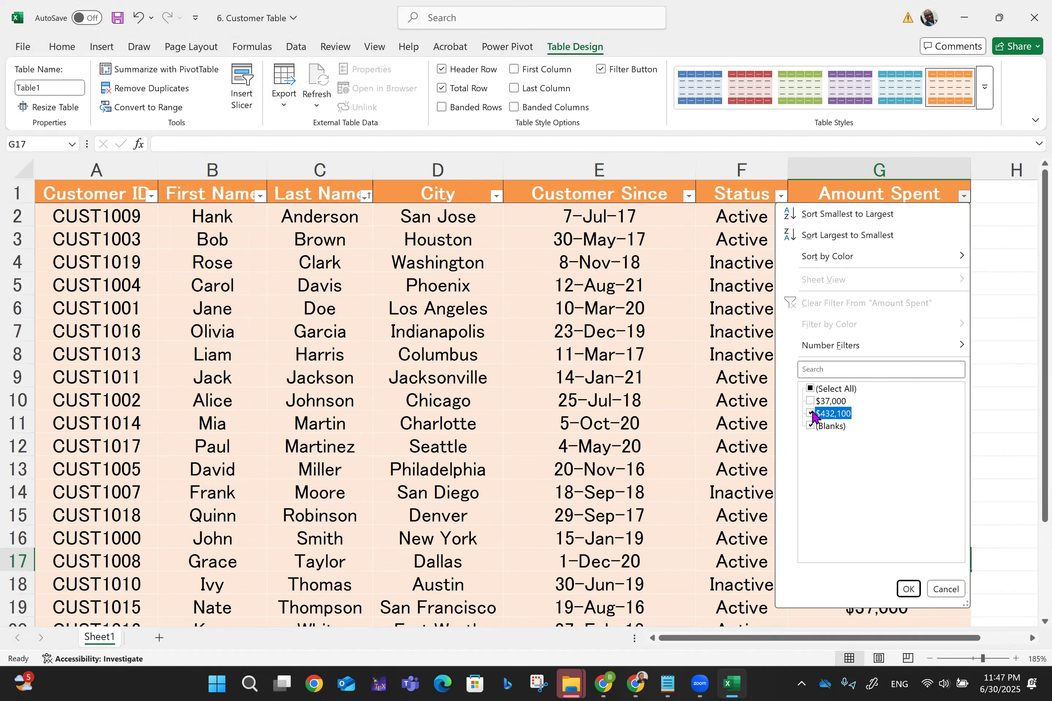
pyautogui.click(908, 590)
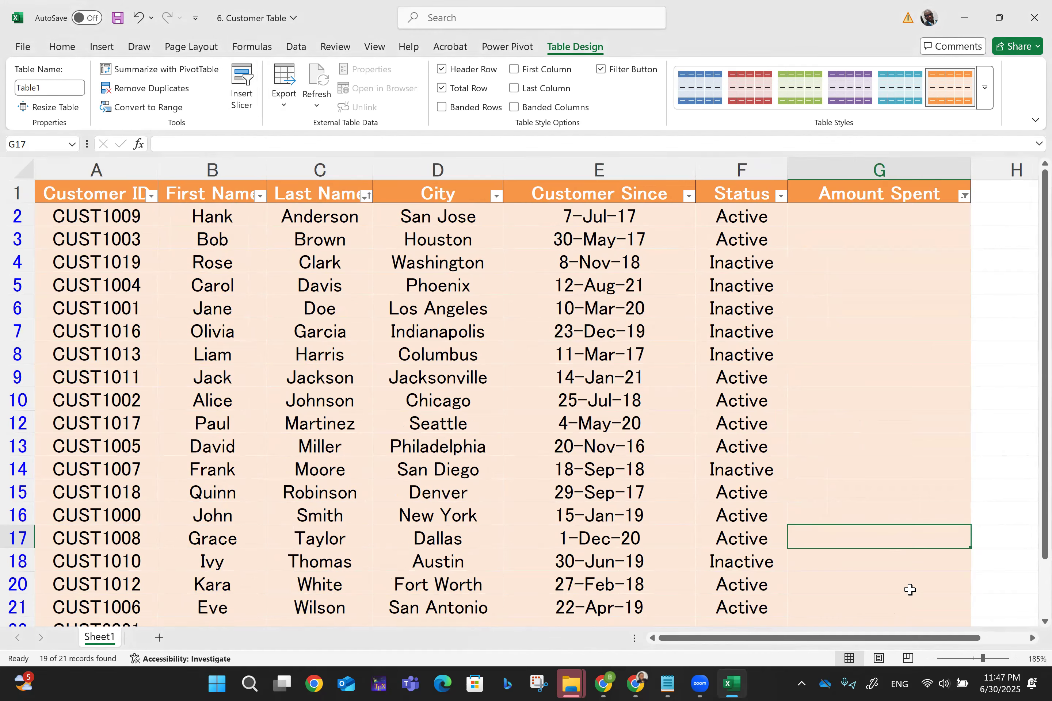
pyautogui.scroll(-2, 881, 479)
pyautogui.scroll(2, 882, 479)
pyautogui.click(849, 218)
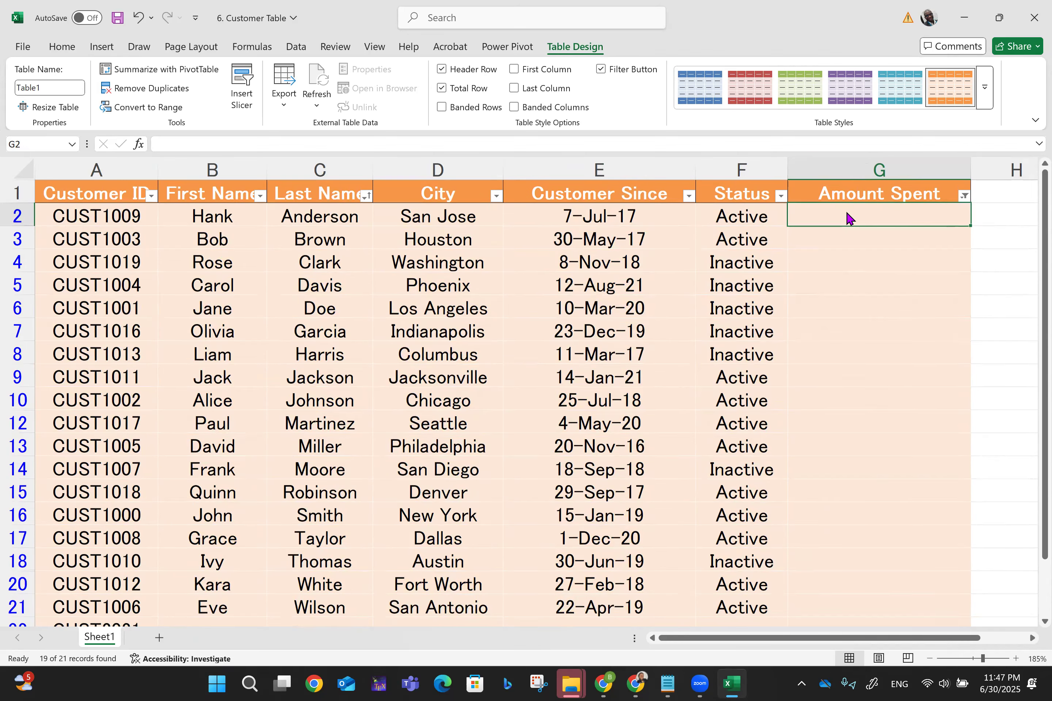
# Step: Include $37,000 and $432,100 again in the Amount Spent filter so that all customer records are shown
pyautogui.click(964, 195)
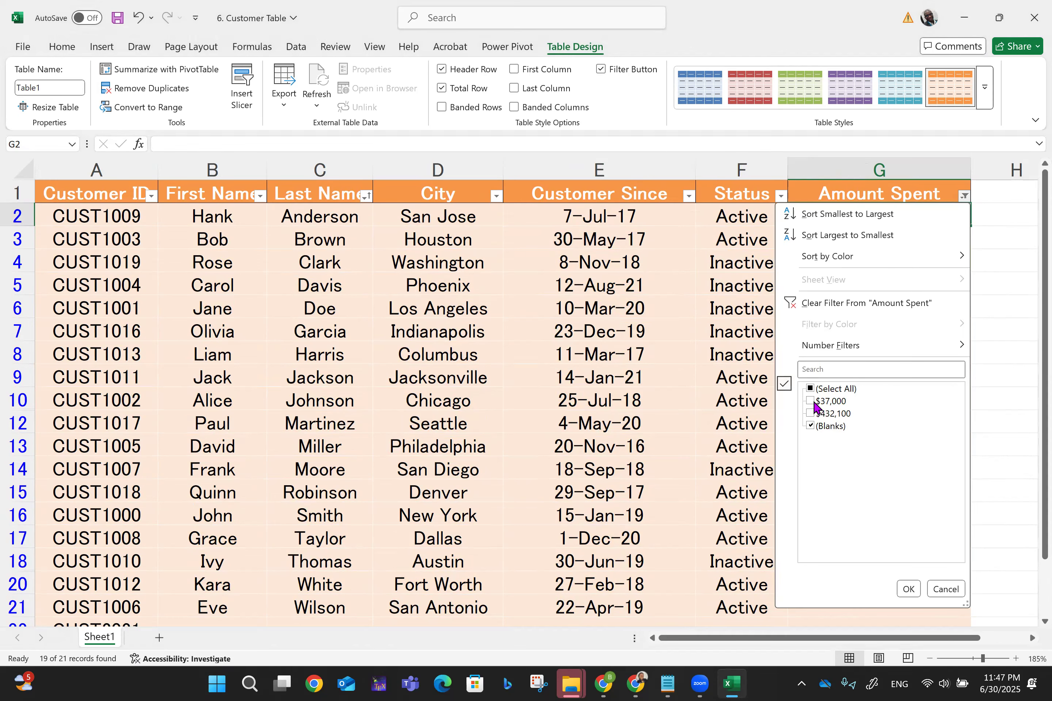
pyautogui.click(816, 401)
pyautogui.click(811, 414)
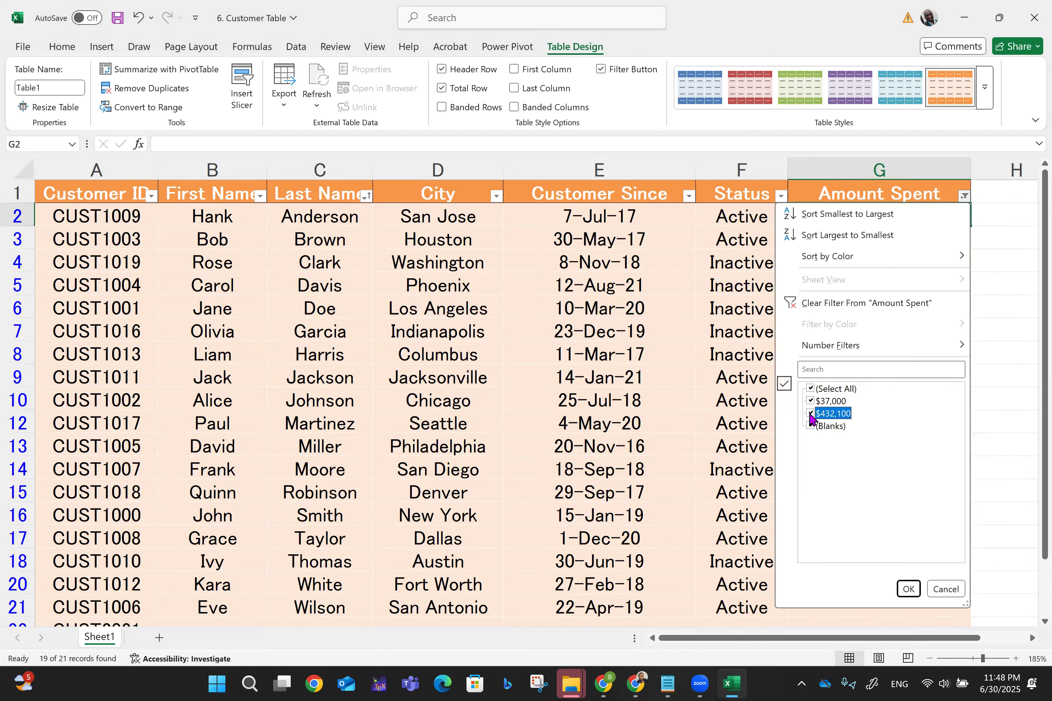
pyautogui.click(909, 589)
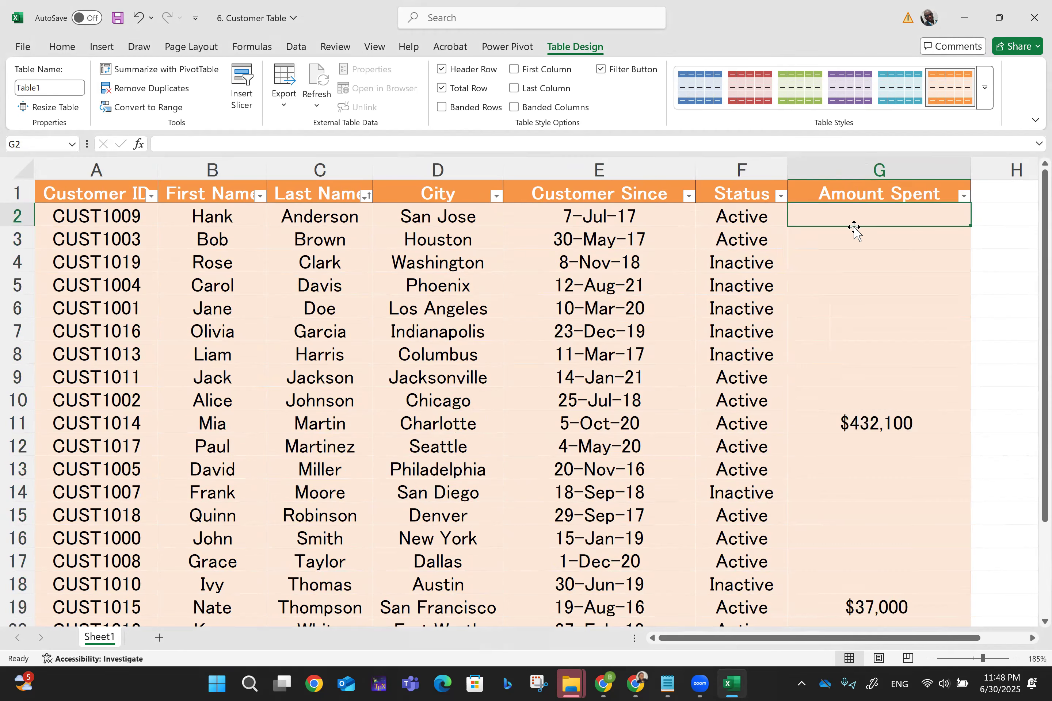
# Step: Fill Amount Spent cells G2 to G6 with 34567, 76548, 4321, 6578 and 98765
pyautogui.write('34567')
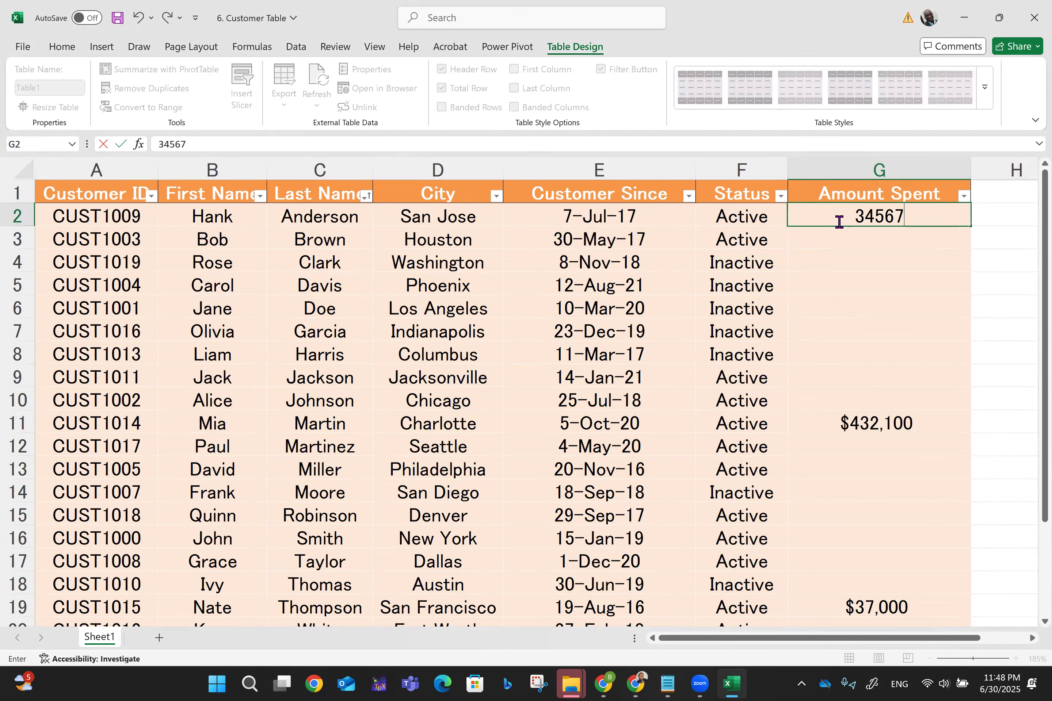
pyautogui.press('Return')
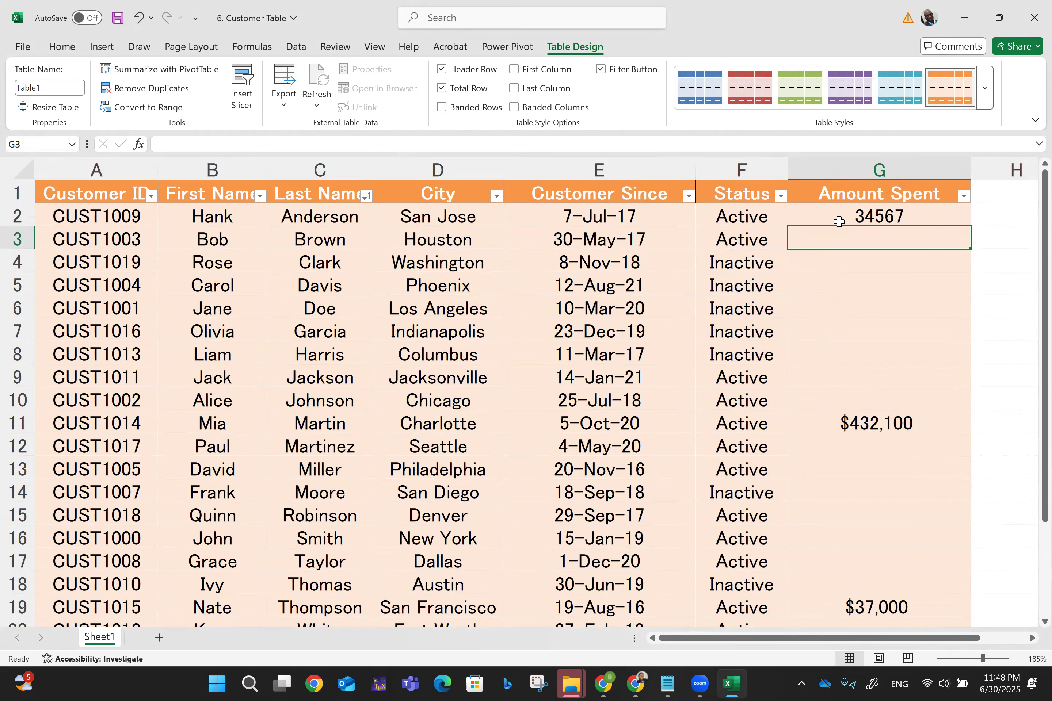
pyautogui.write('76548')
pyautogui.press('Return')
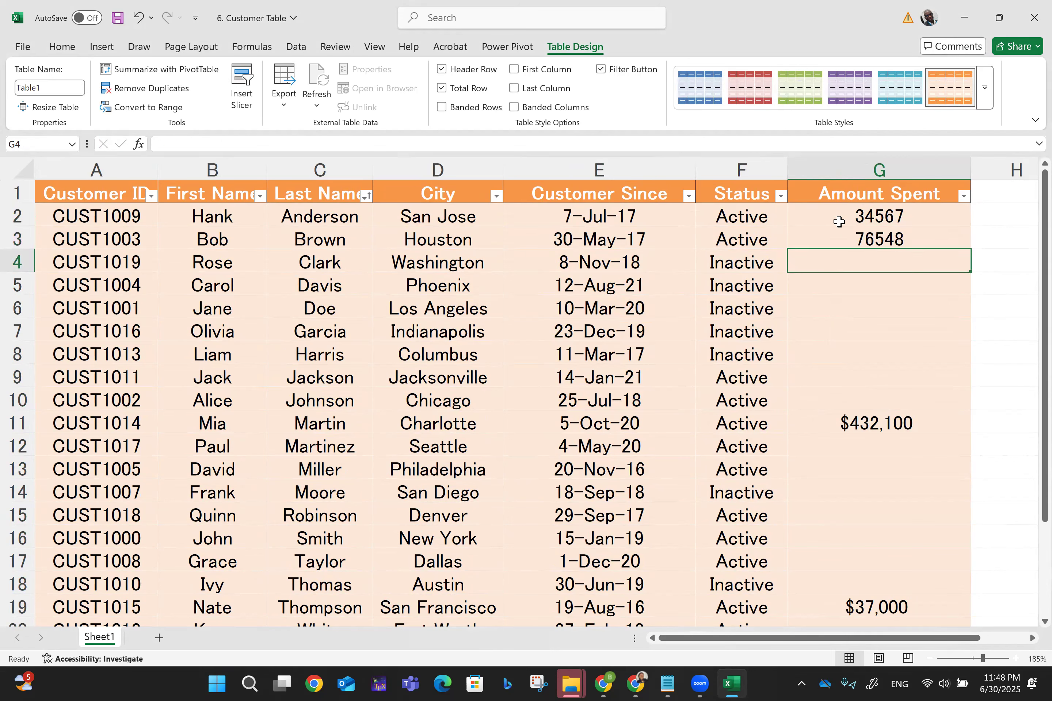
pyautogui.write('4321')
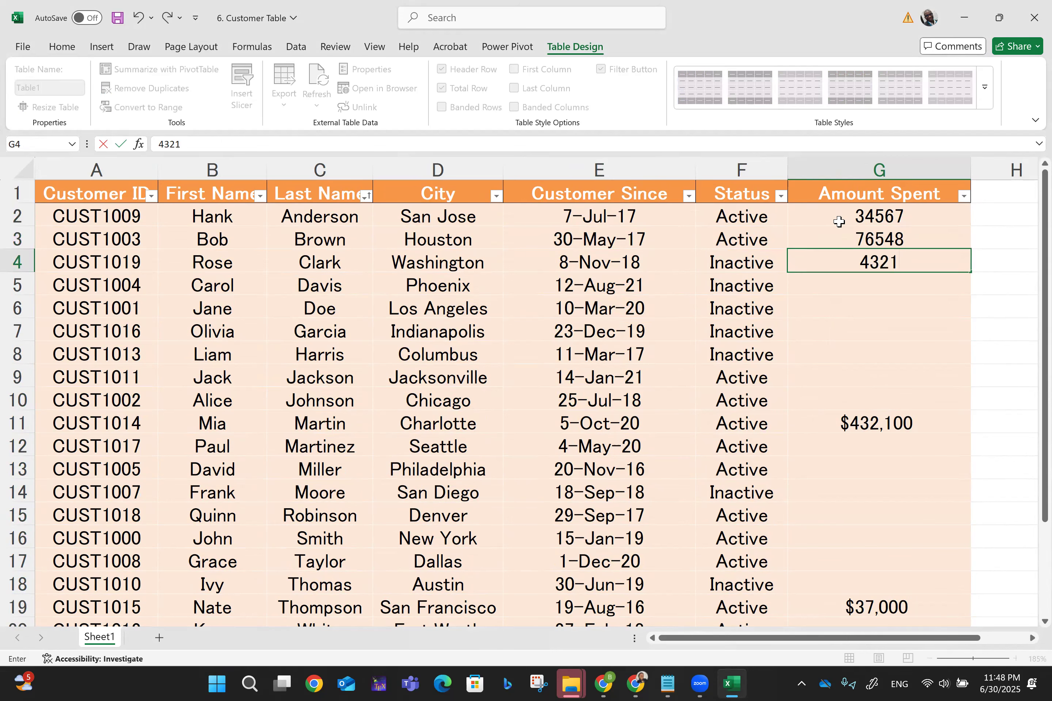
pyautogui.press('Return')
pyautogui.write('6578')
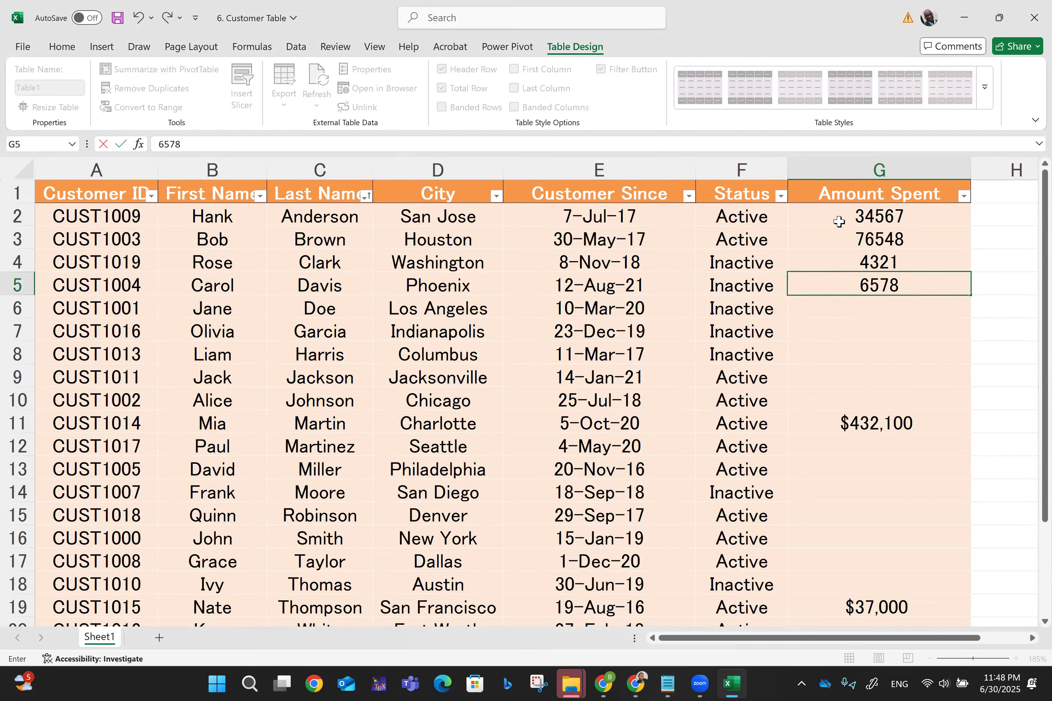
pyautogui.press('Return')
pyautogui.write('9876')
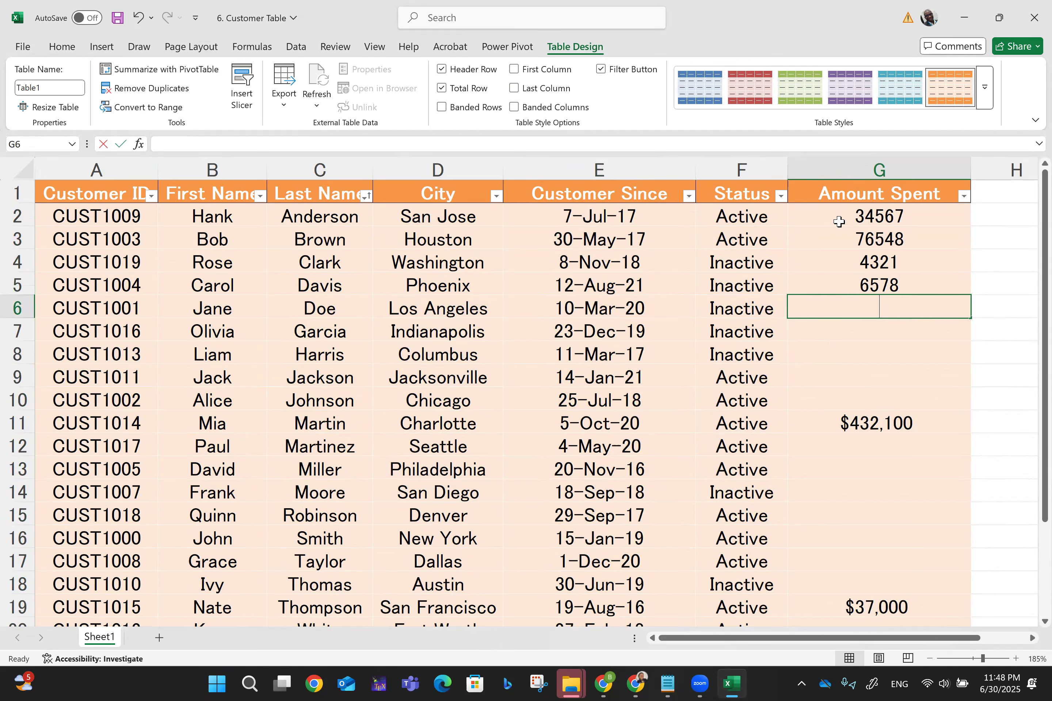
pyautogui.write('5')
pyautogui.press('Return')
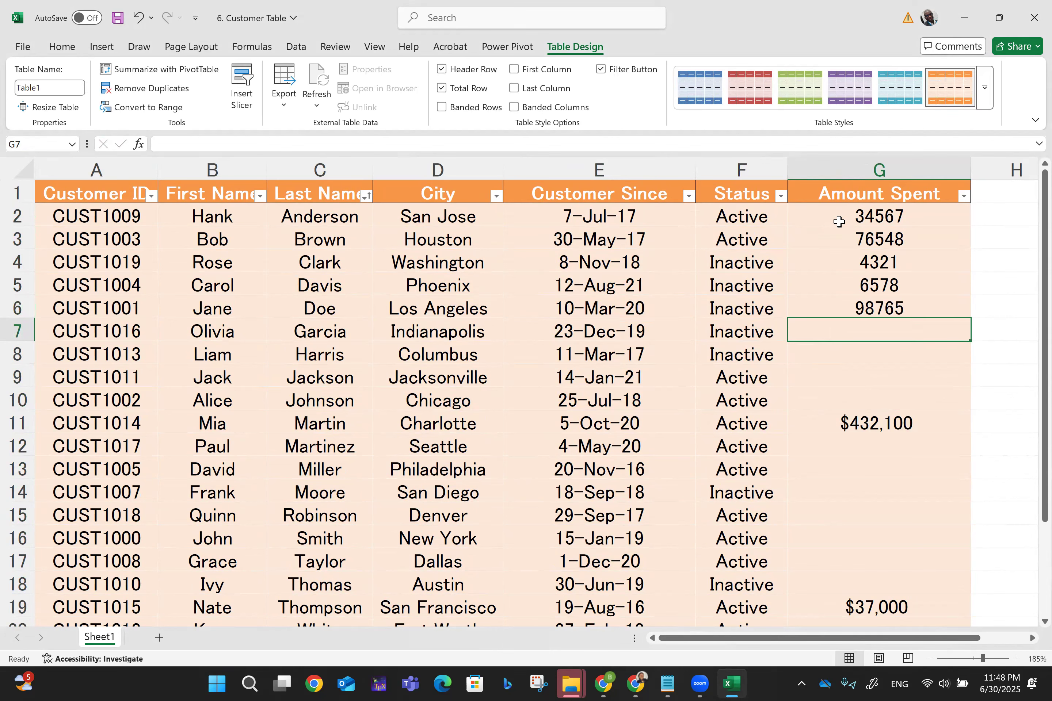
# Step: Enter 43215, 32467 and 54789 as the Amount Spent in cells G7 to G9
pyautogui.write('43215')
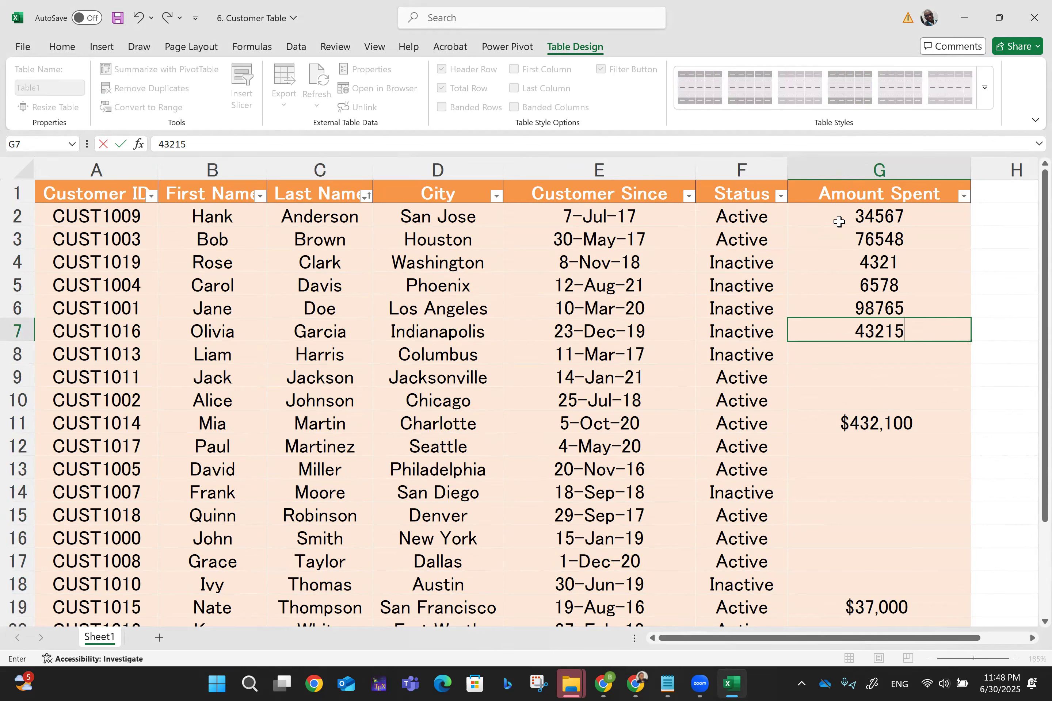
pyautogui.press('Return')
pyautogui.write('32467')
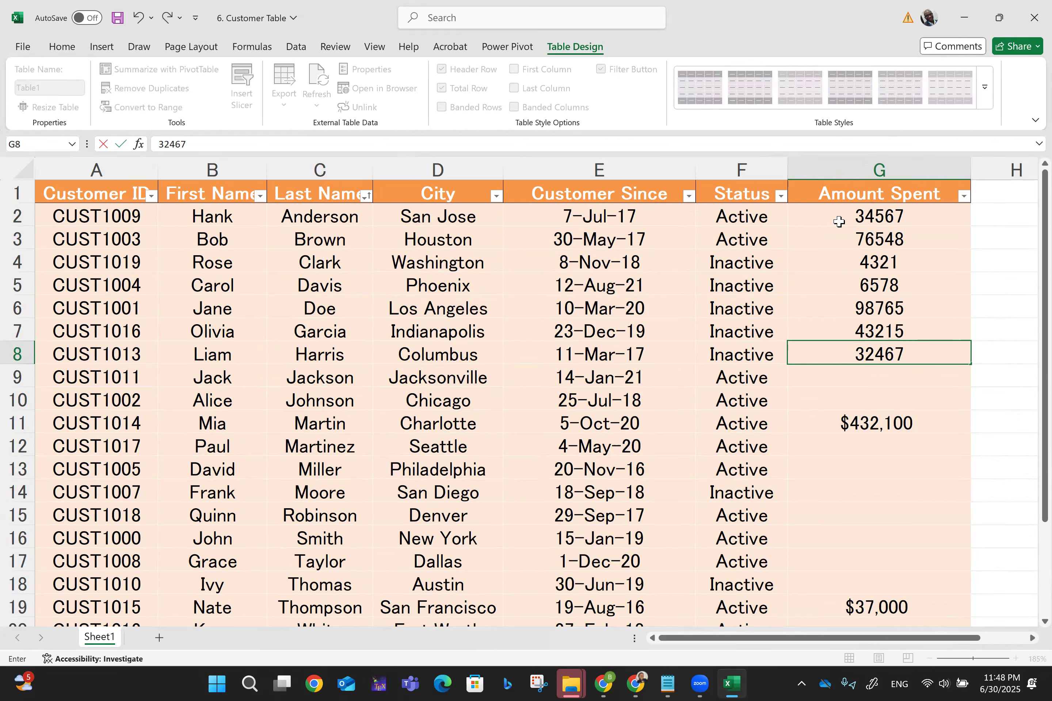
pyautogui.press('Return')
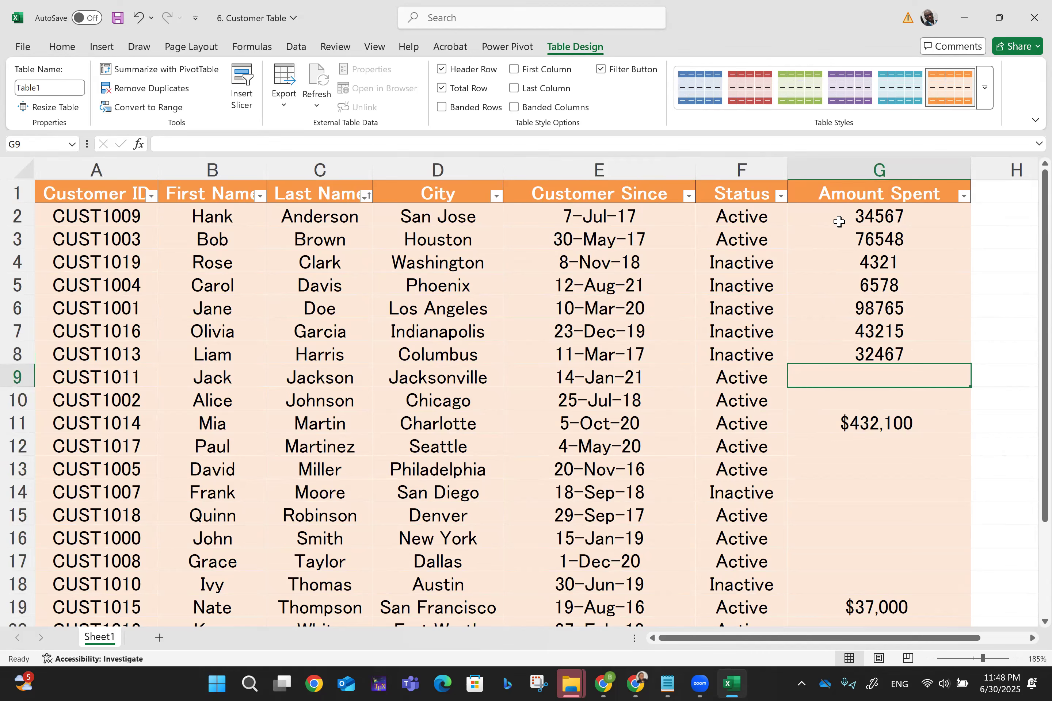
pyautogui.write('54789')
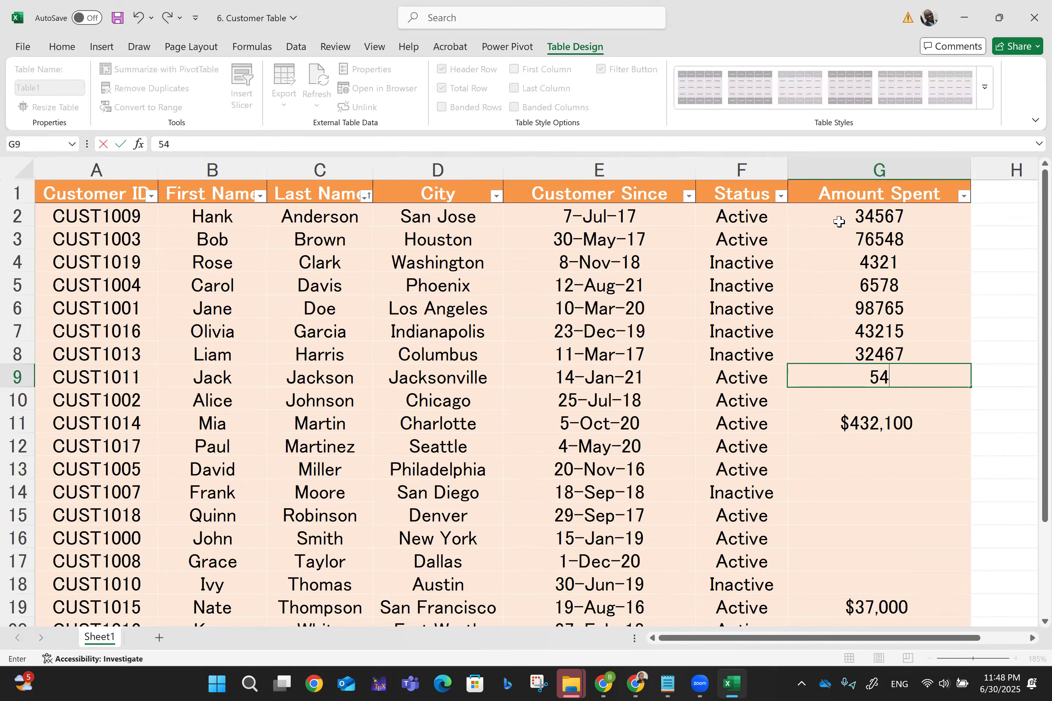
pyautogui.press('Return')
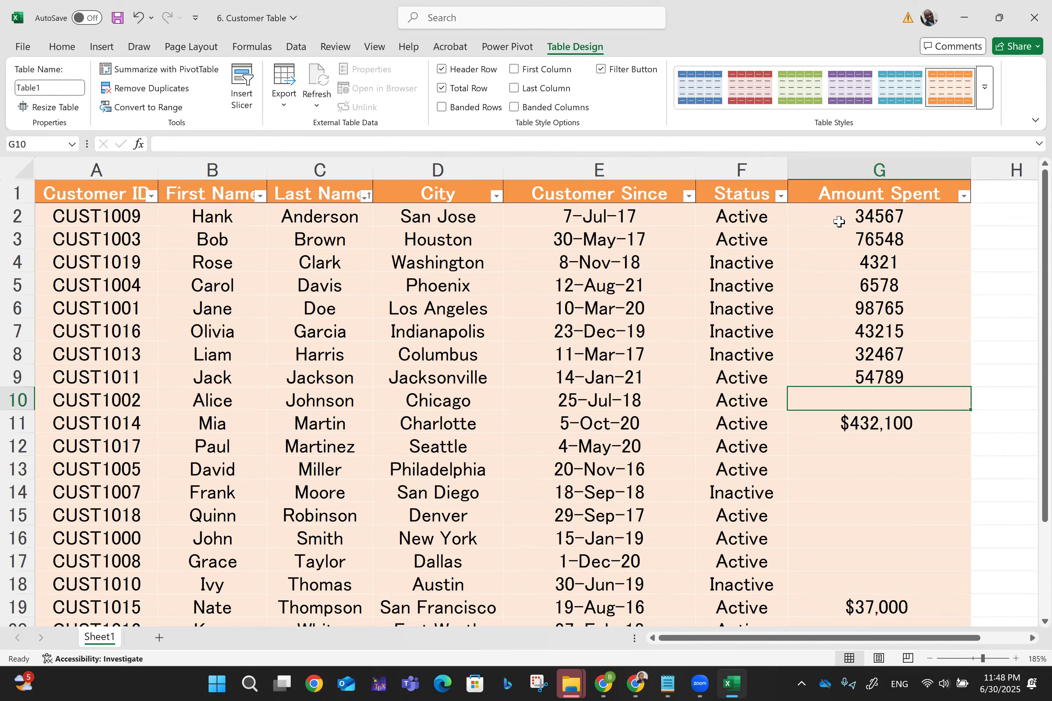
# Step: Replace the existing Amount Spent values with 43210 in cell G11 and 370000 in cell G19
pyautogui.press('Return')
pyautogui.write('43210')
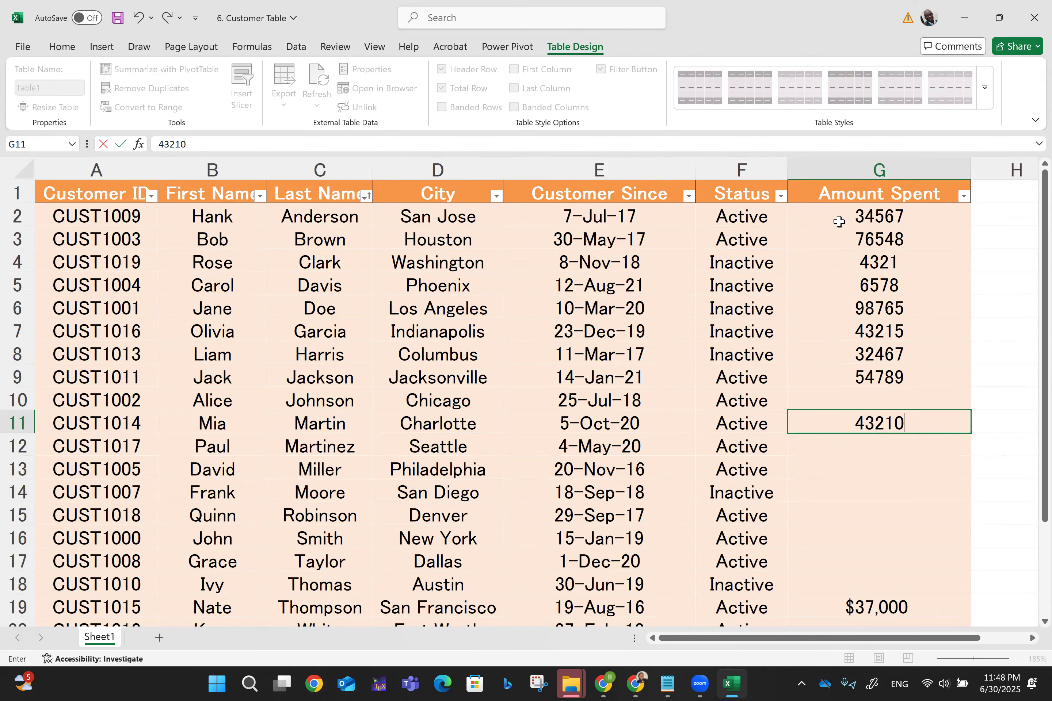
pyautogui.press('Return')
pyautogui.press('Return')
pyautogui.press('Return')
pyautogui.press('Return')
pyautogui.press('Return')
pyautogui.press('Return')
pyautogui.press('Return')
pyautogui.press('Return')
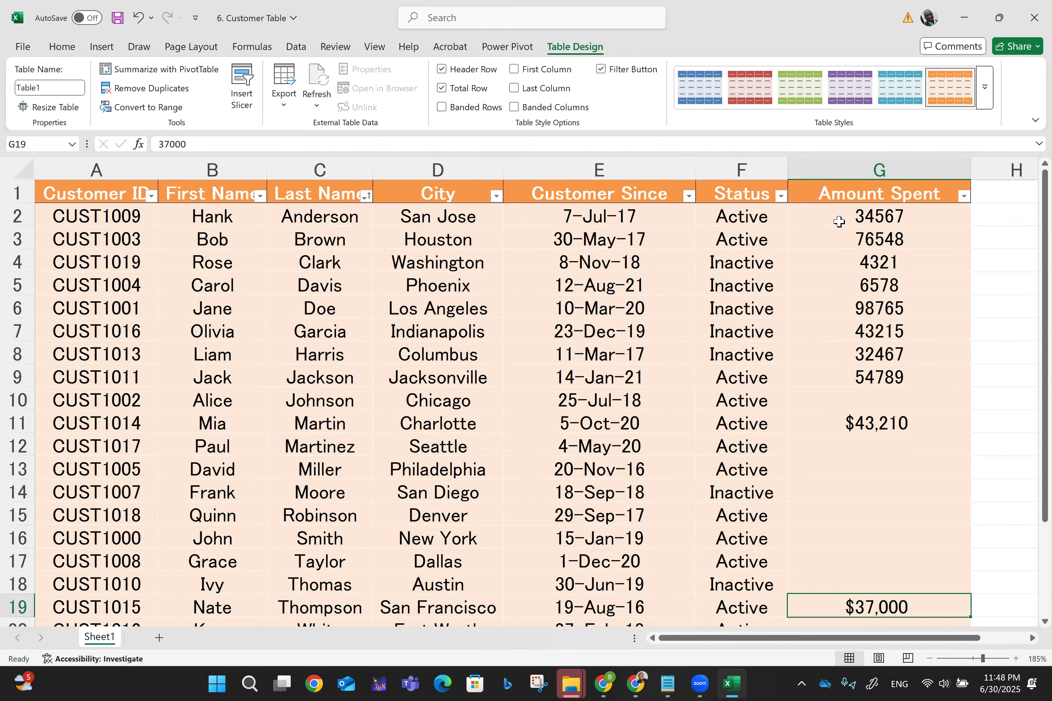
pyautogui.write('370000')
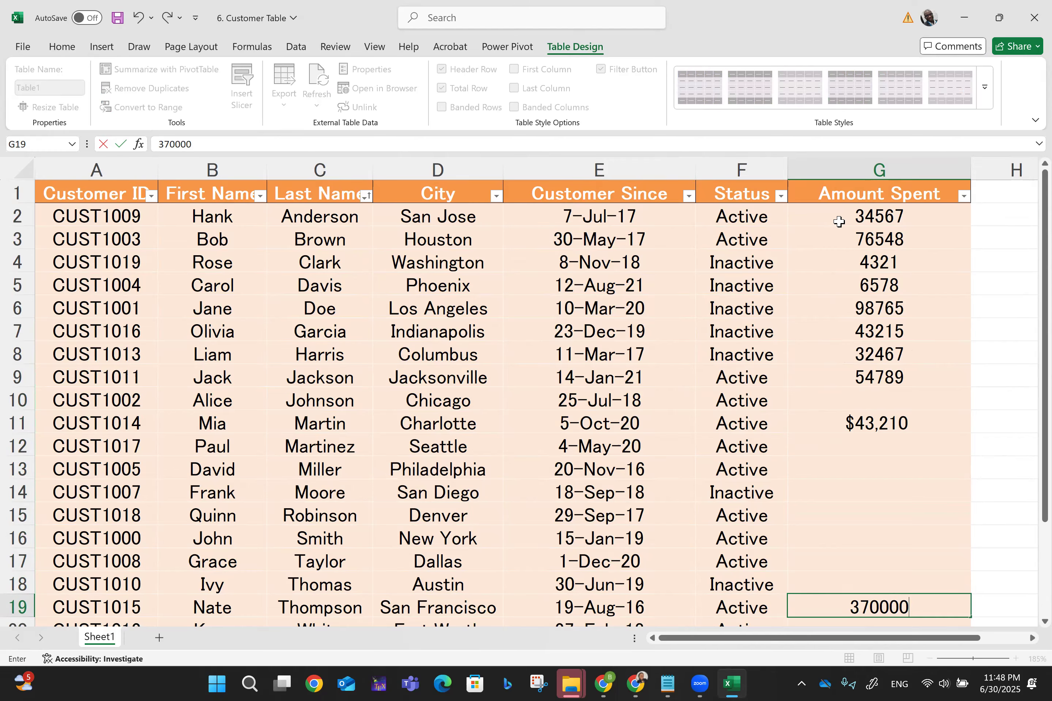
pyautogui.press('Return')
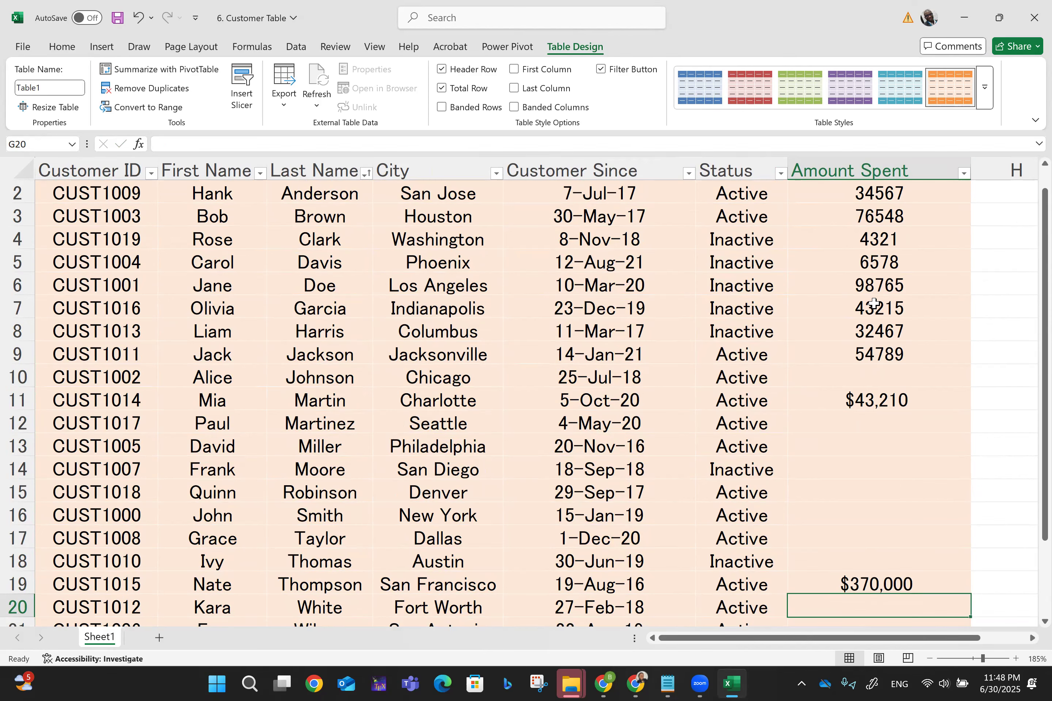
# Step: Format the Amount Spent cells from G2 through the total in G23 as US dollars, English (United States)
pyautogui.scroll(1, 876, 341)
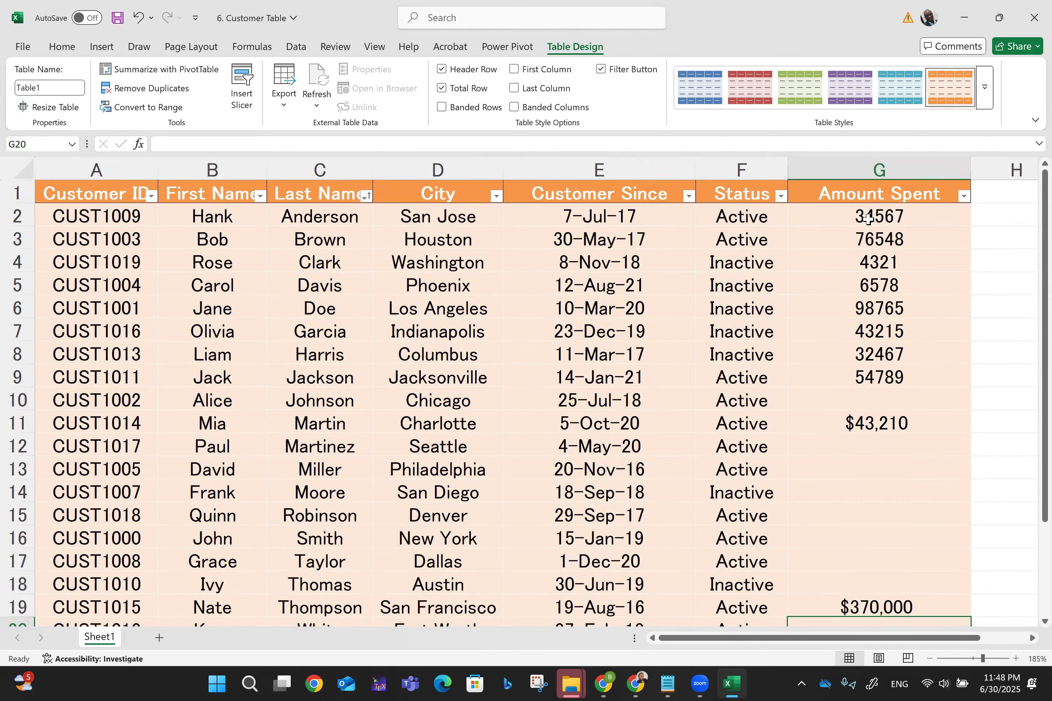
pyautogui.click(868, 220)
pyautogui.hotkey('shift', 'Down')
pyautogui.hotkey('shift', 'Down')
pyautogui.hotkey('shift', 'Down')
pyautogui.hotkey('shift', 'Down')
pyautogui.hotkey('shift', 'Down')
pyautogui.hotkey('shift', 'Down')
pyautogui.hotkey('shift', 'Down')
pyautogui.hotkey('shift', 'Down')
pyautogui.hotkey('shift', 'Down')
pyautogui.hotkey('shift', 'Down')
pyautogui.hotkey('shift', 'Down')
pyautogui.hotkey('shift', 'Down')
pyautogui.hotkey('shift', 'Down')
pyautogui.hotkey('shift', 'Down')
pyautogui.hotkey('shift', 'Down')
pyautogui.hotkey('shift', 'Down')
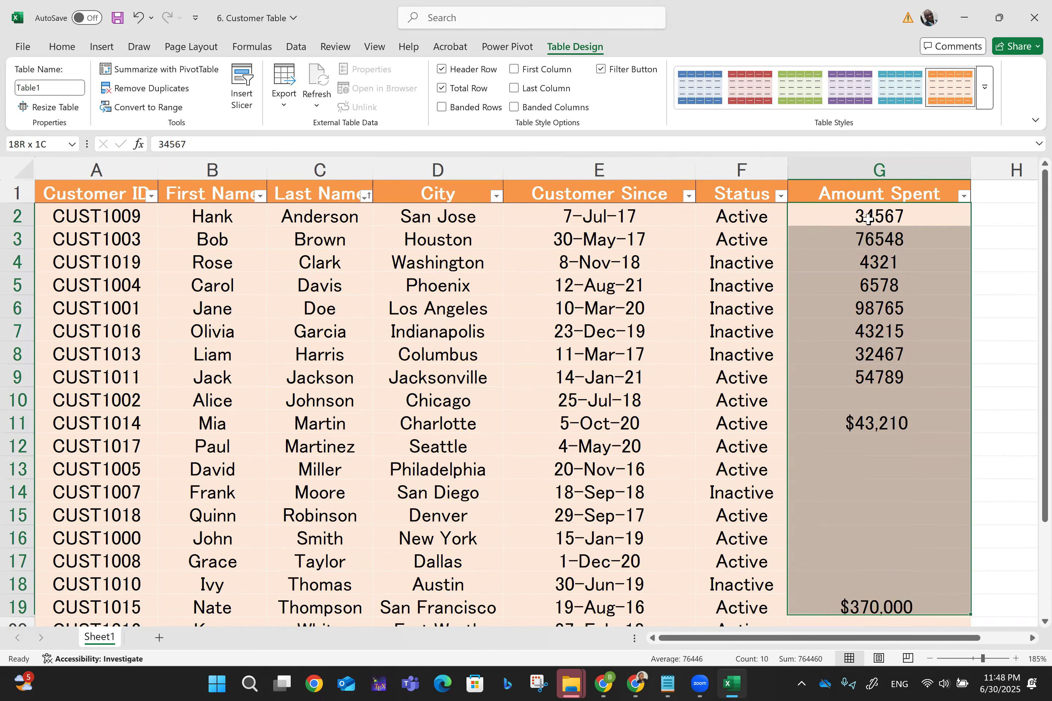
pyautogui.hotkey('shift', 'Down')
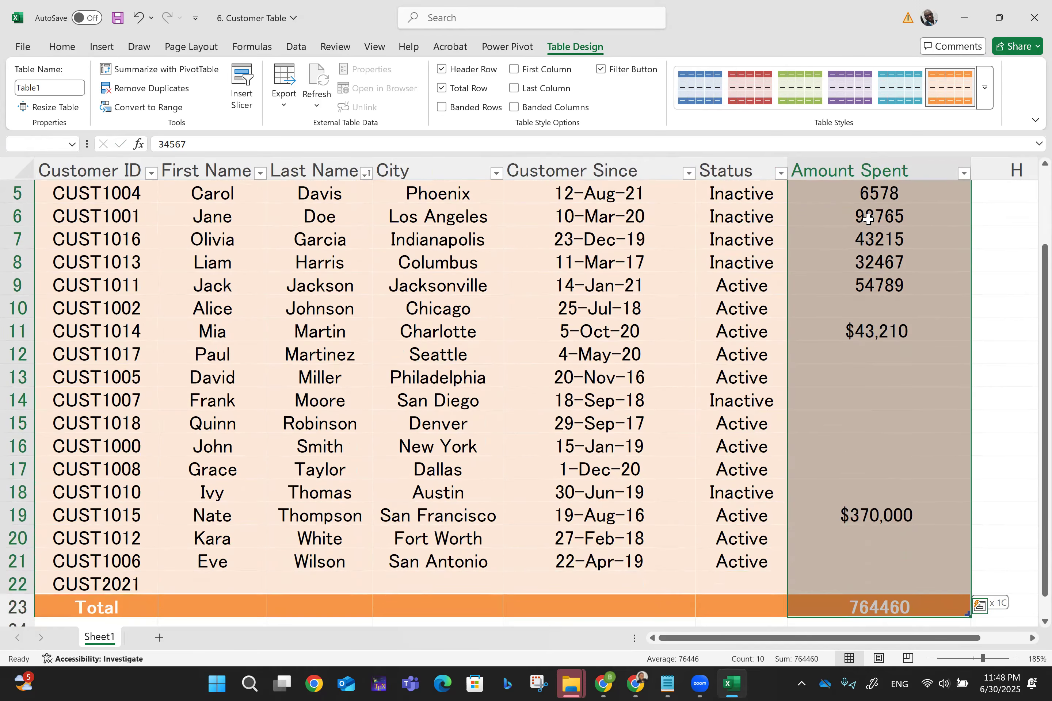
pyautogui.hotkey('shift', 'Up')
pyautogui.hotkey('shift', 'Down')
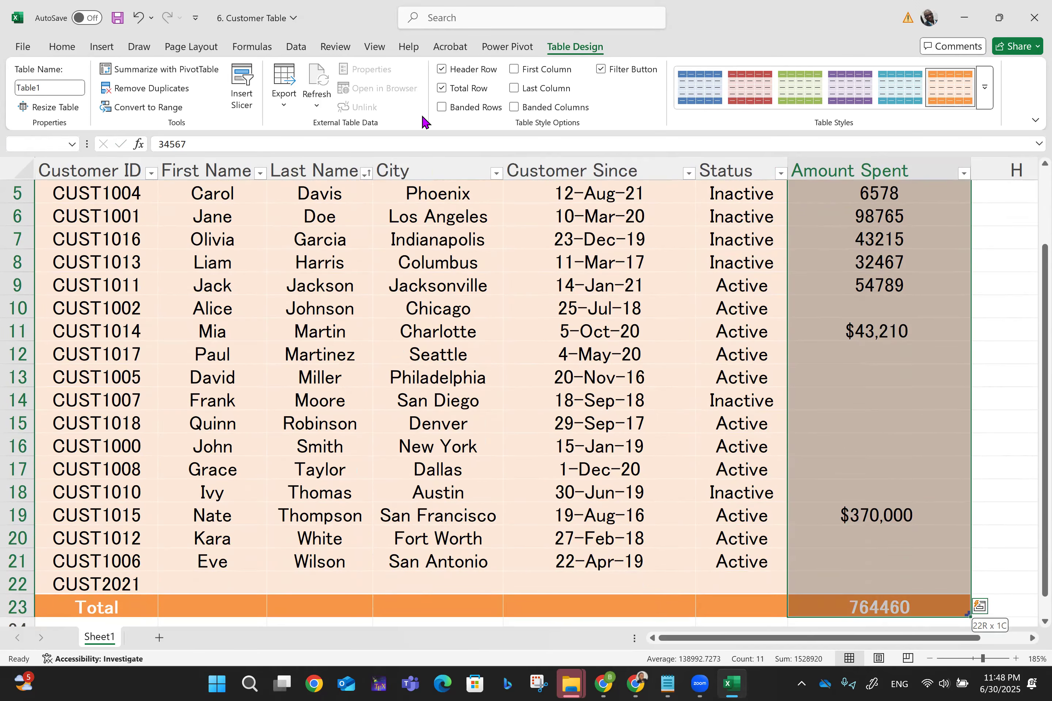
pyautogui.click(62, 48)
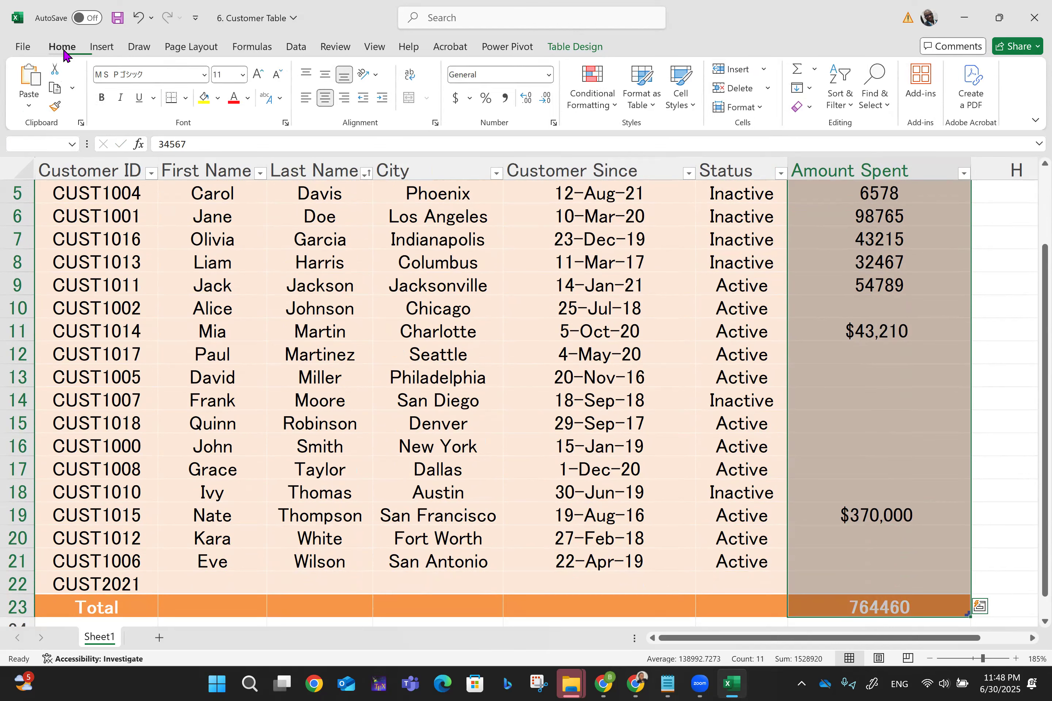
pyautogui.click(470, 98)
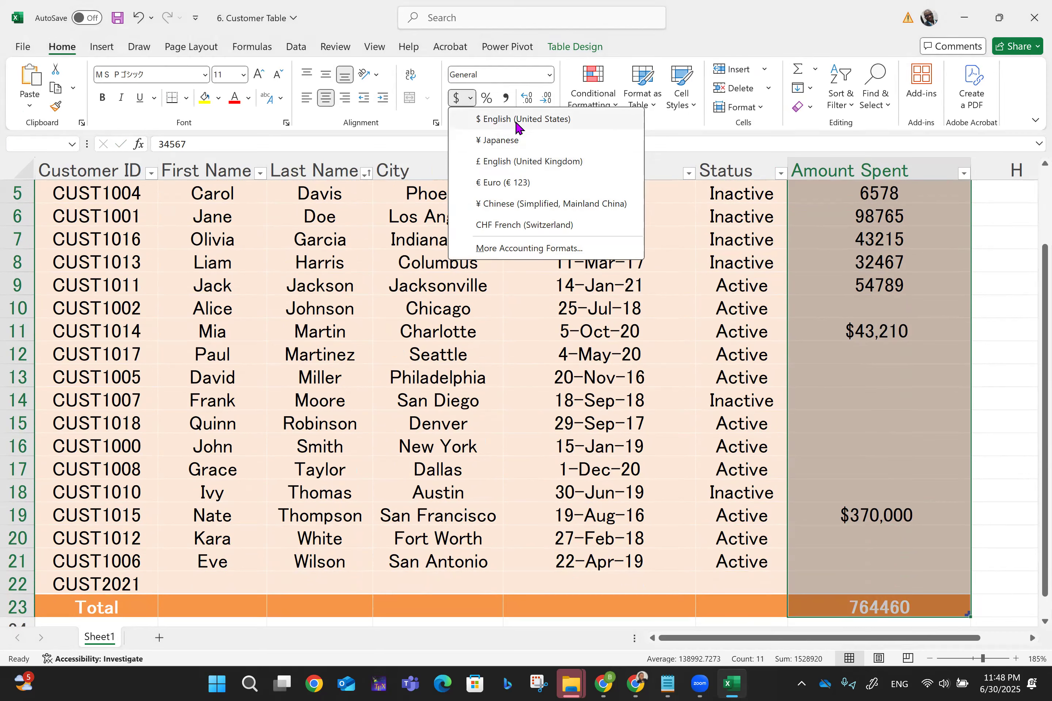
pyautogui.click(516, 127)
# Step: Review the Amount Spent column from the first record down to the total row's subtotal formula
pyautogui.scroll(2, 661, 201)
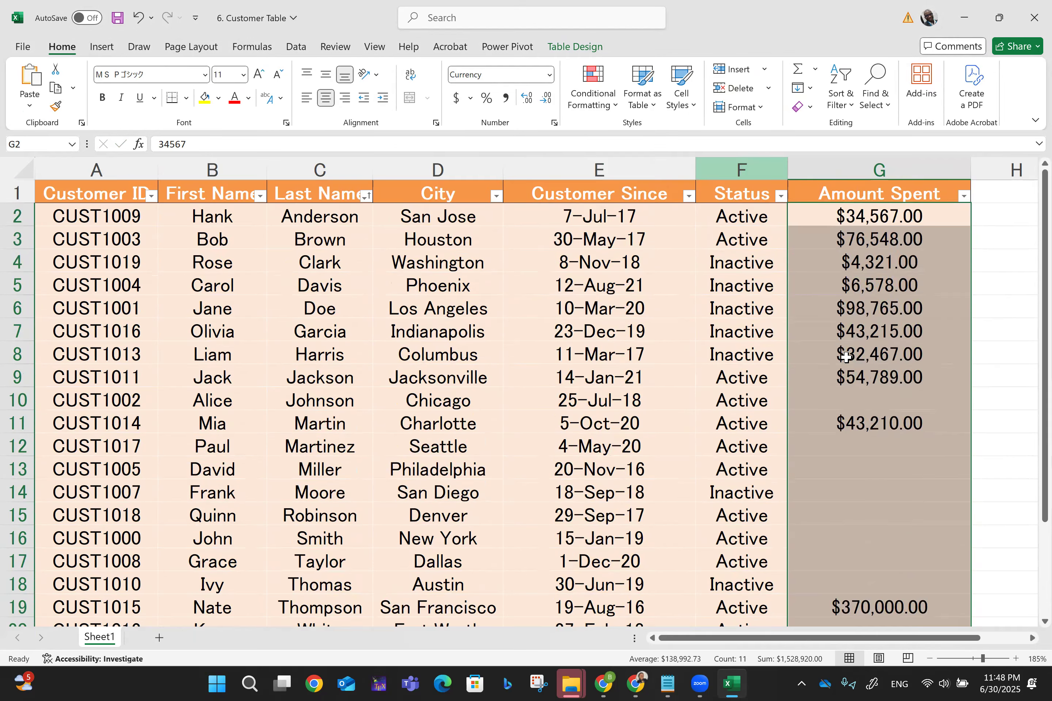
pyautogui.click(855, 375)
pyautogui.press('Down')
pyautogui.press('Down')
pyautogui.press('Down')
pyautogui.press('Down')
pyautogui.press('Down')
pyautogui.press('Down')
pyautogui.press('Down')
pyautogui.press('Down')
pyautogui.press('Down')
pyautogui.press('Down')
pyautogui.press('Down')
pyautogui.press('Down')
pyautogui.press('Down')
pyautogui.press('Down')
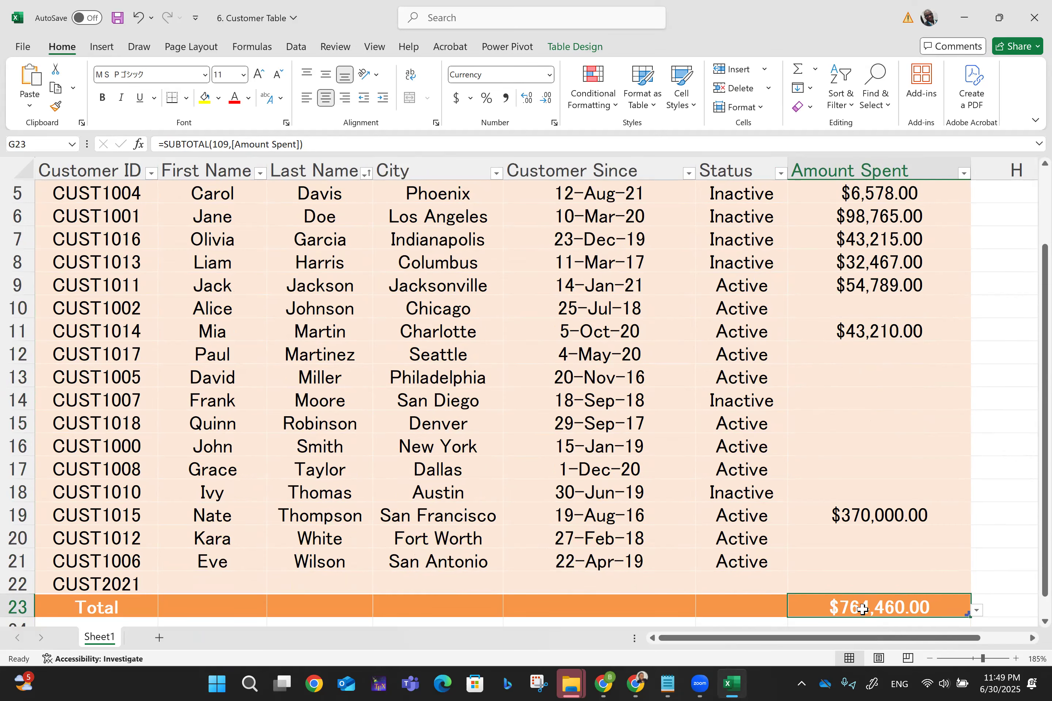
pyautogui.scroll(2, 862, 609)
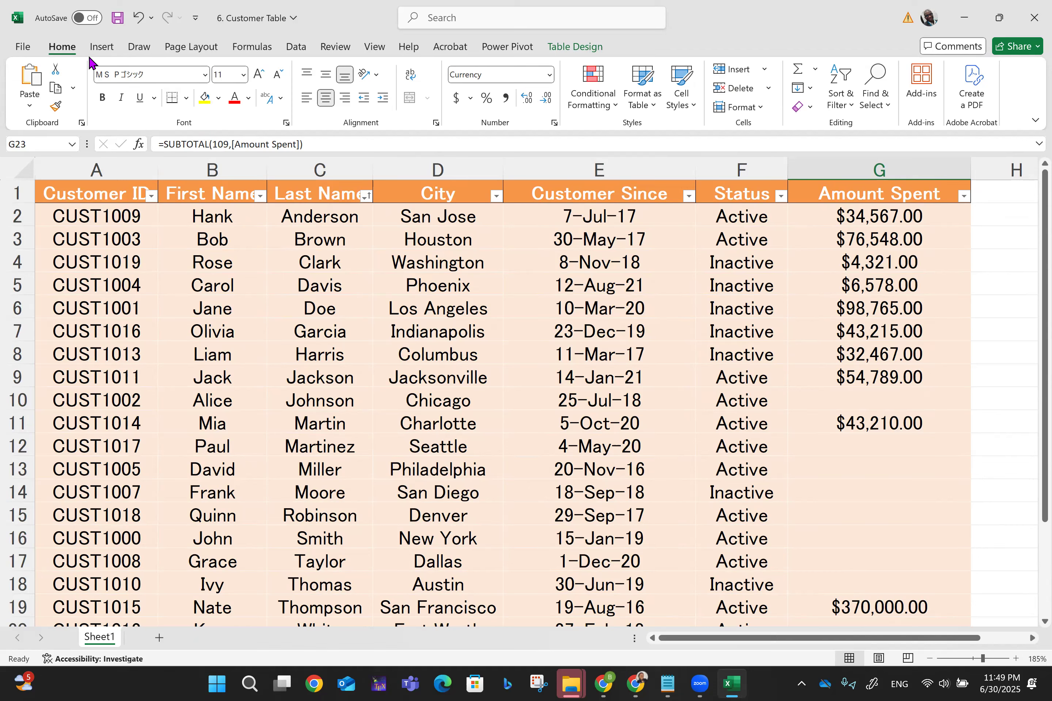
pyautogui.click(102, 50)
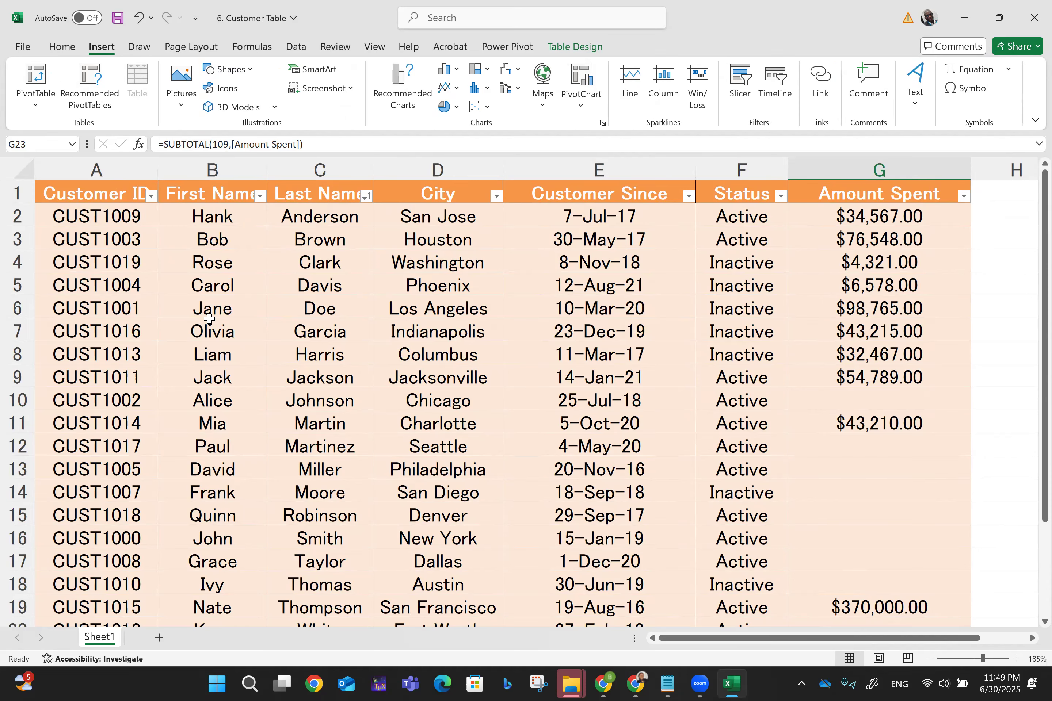
# Step: Sum the whole customer table with the formula =SUM(Table1) in cell A27, below the total row
pyautogui.scroll(-3, 209, 319)
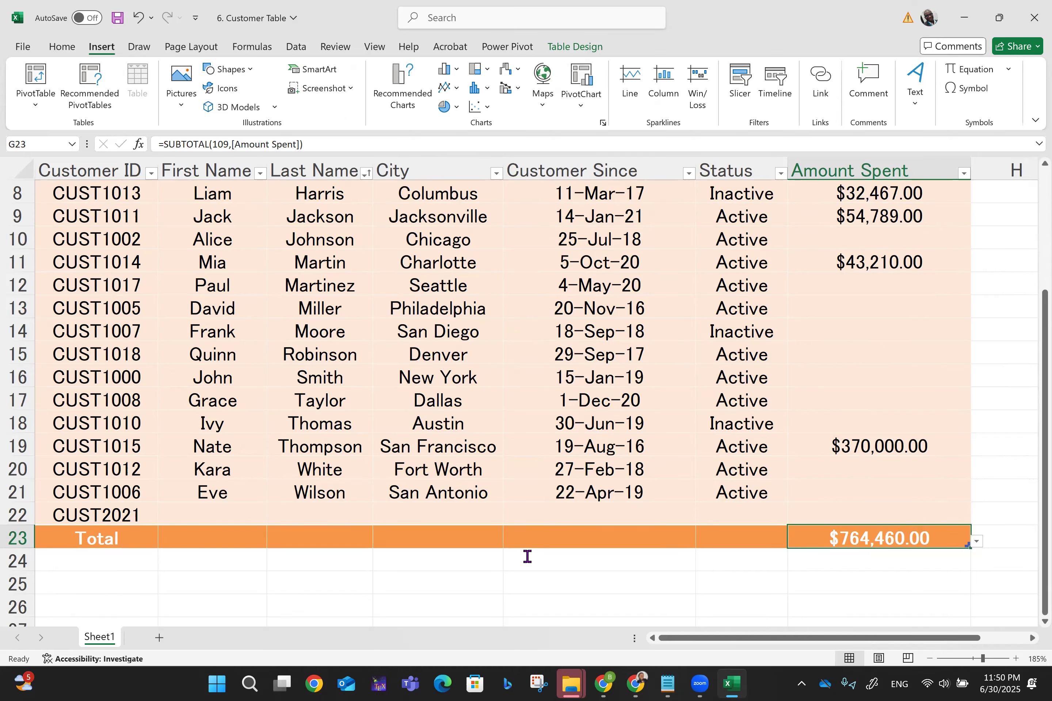
pyautogui.scroll(2, 528, 556)
pyautogui.scroll(-3, 527, 557)
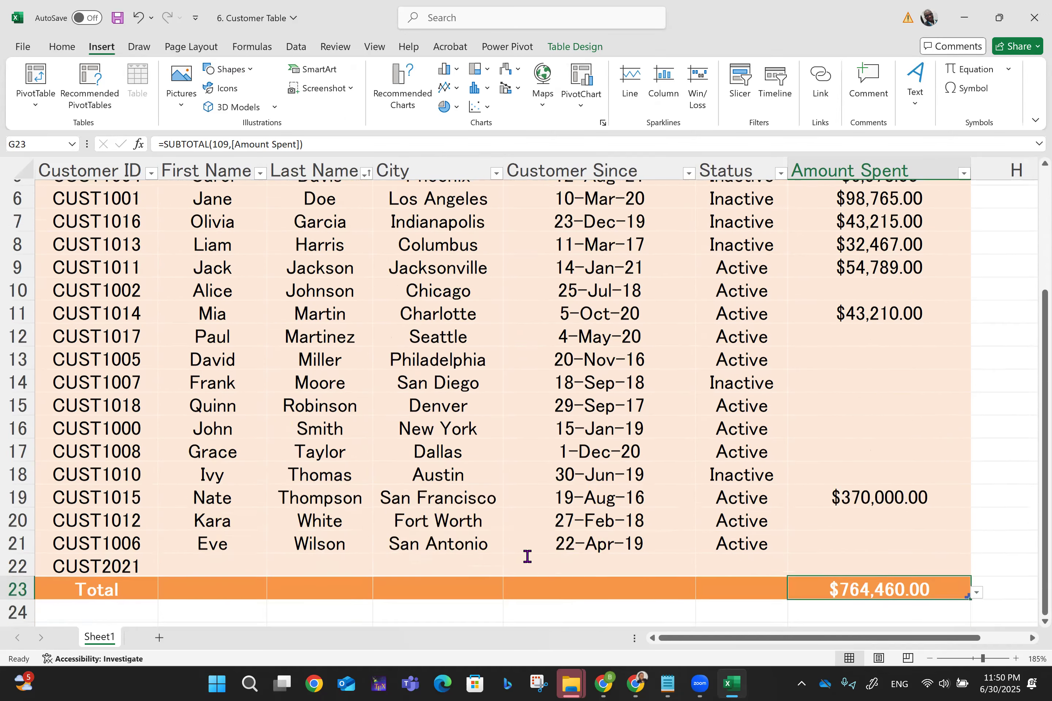
pyautogui.click(98, 558)
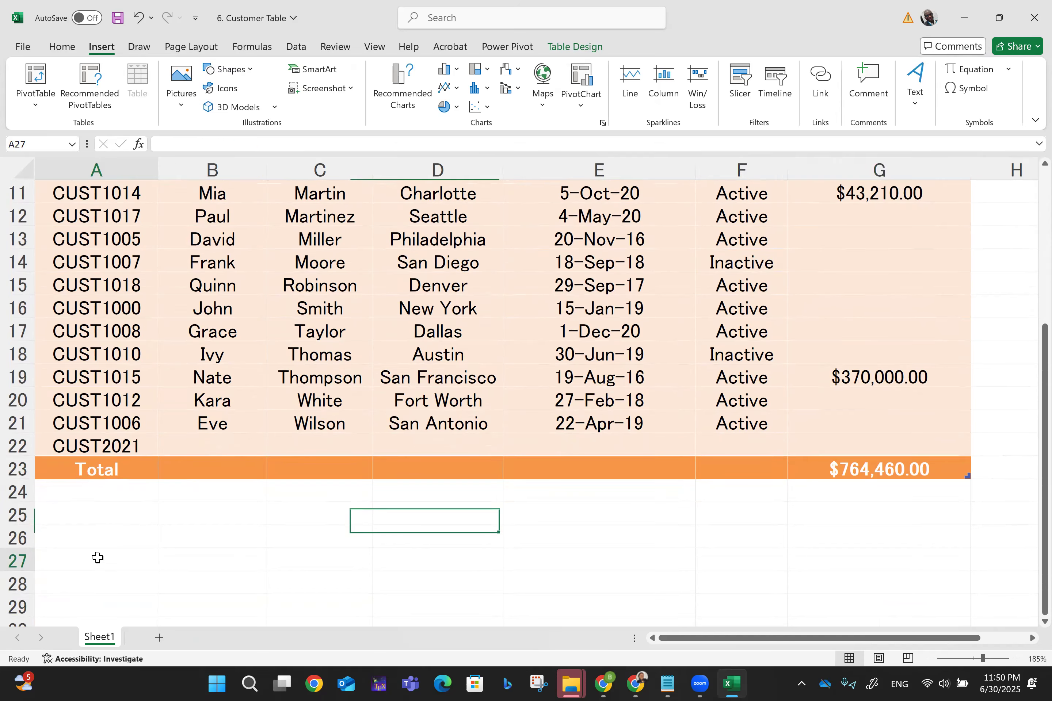
pyautogui.write('=SUM')
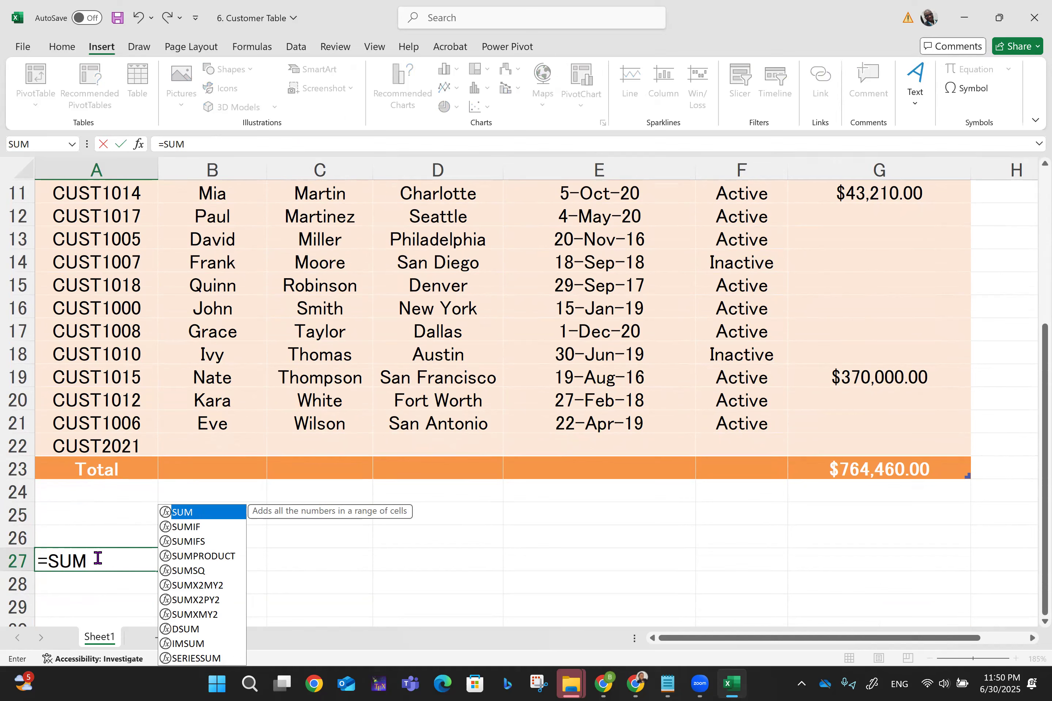
pyautogui.write('(')
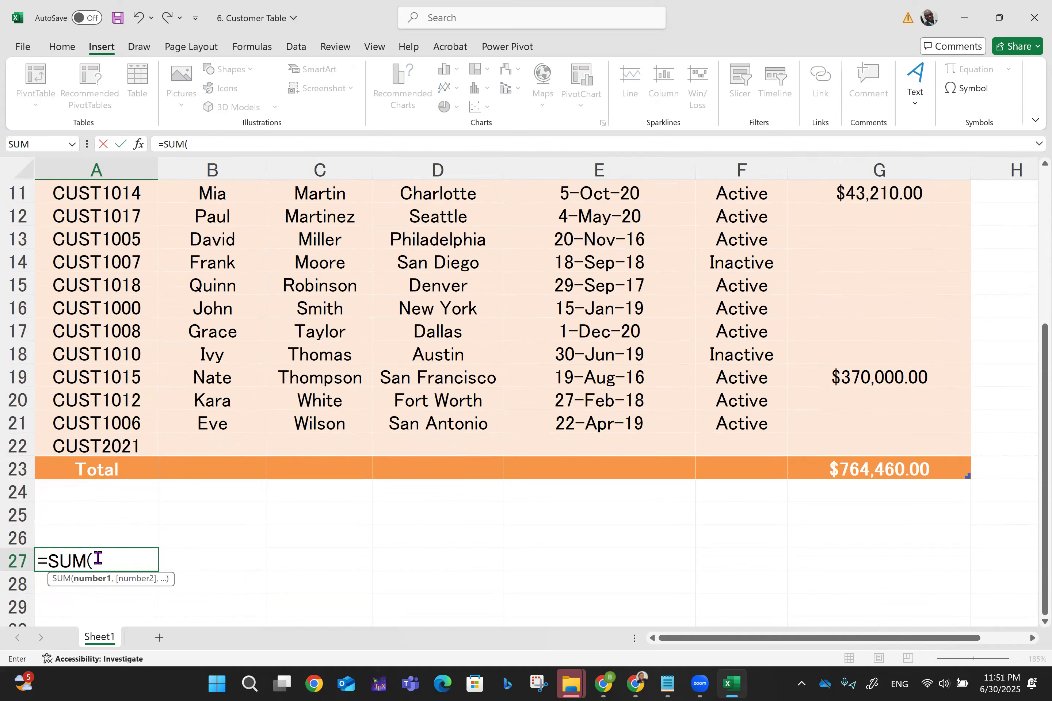
pyautogui.write('ta')
pyautogui.press('BackSpace')
pyautogui.press('BackSpace')
pyautogui.write('Tav')
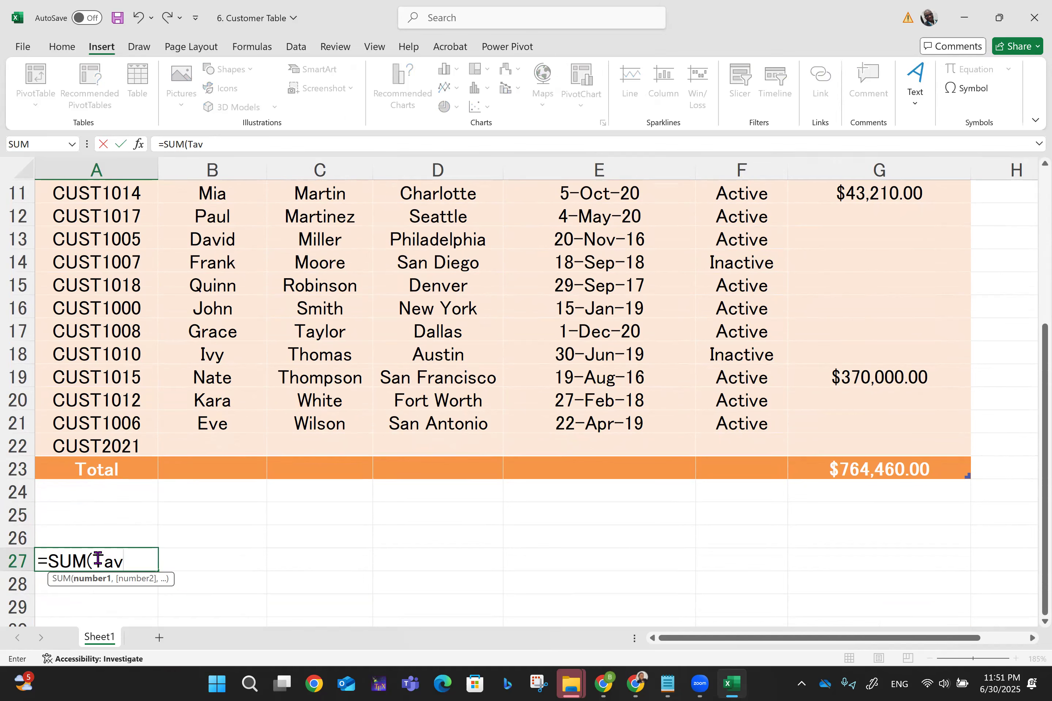
pyautogui.press('BackSpace')
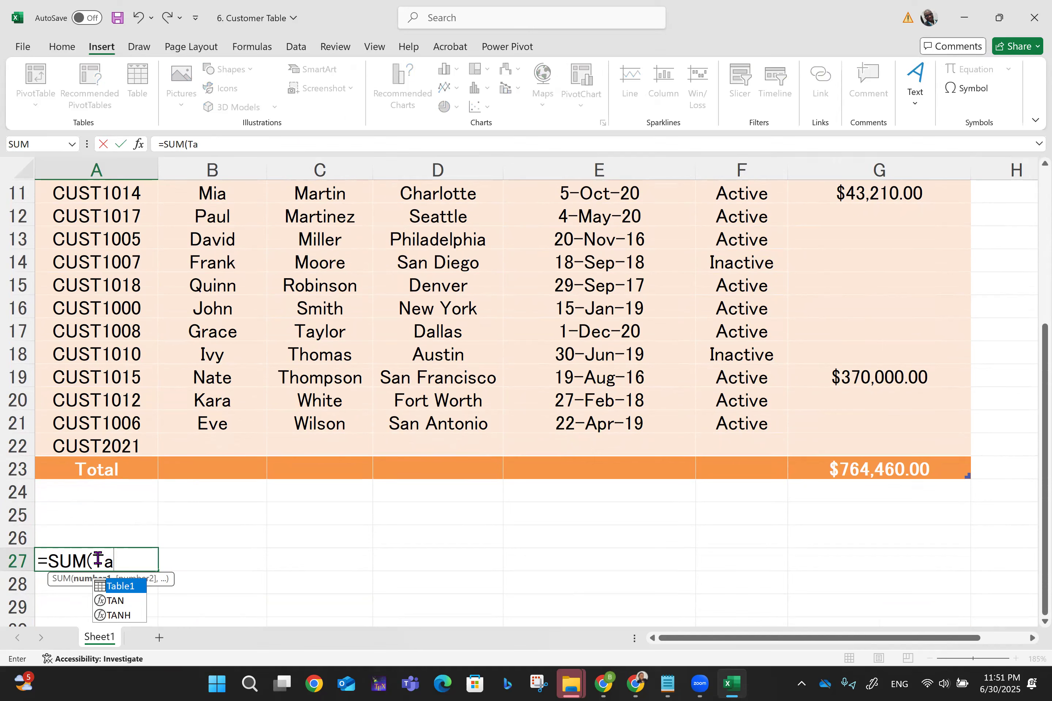
pyautogui.write('ble1')
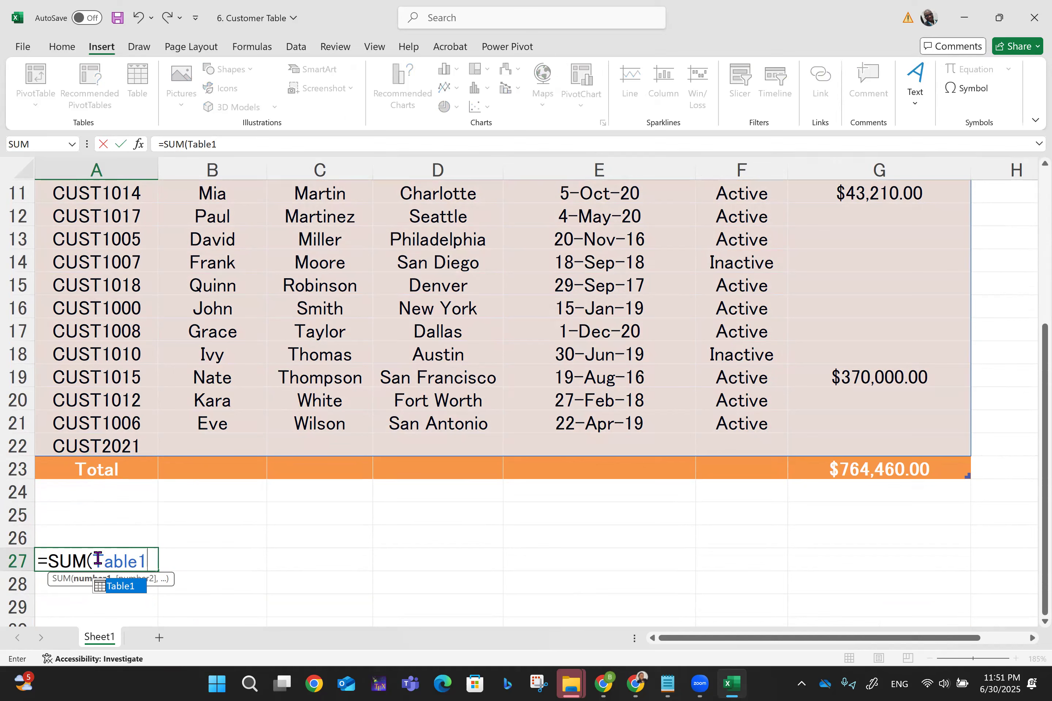
pyautogui.write(' []')
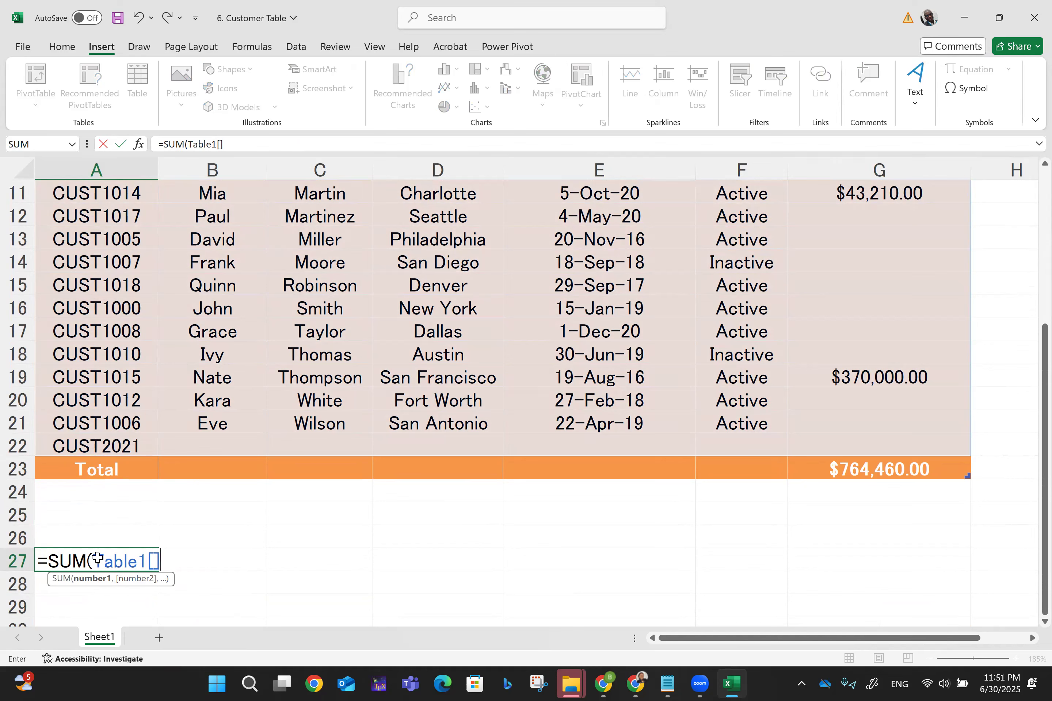
pyautogui.hotkey('ctrl', 'Return')
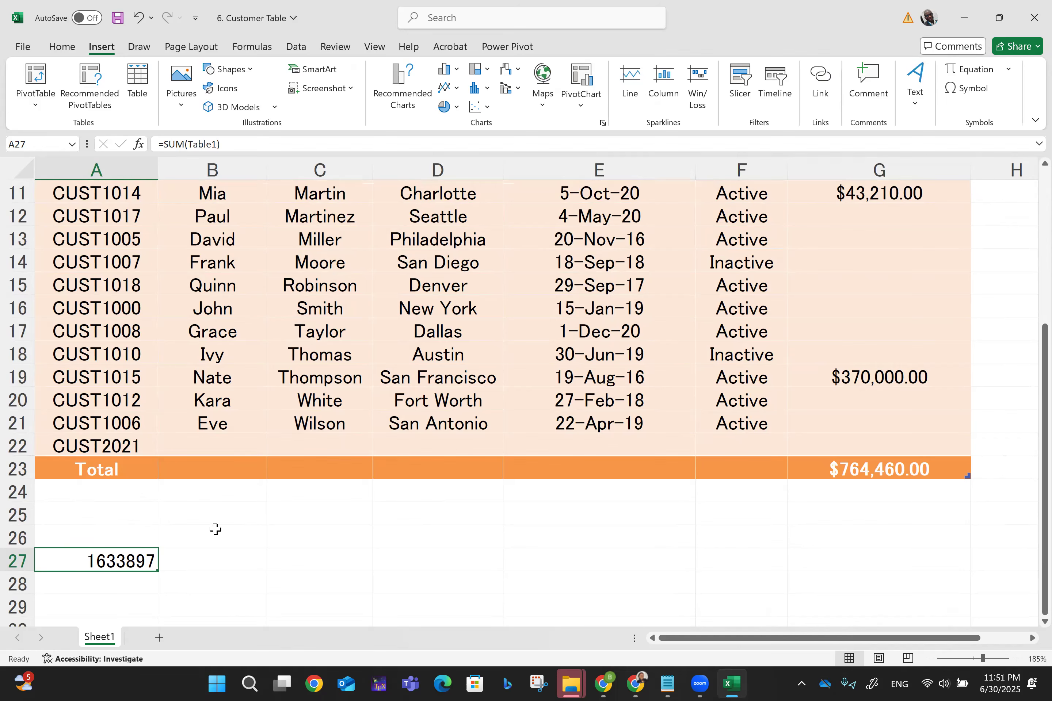
# Step: Restrict the formula in A27 to the Amount Spent column so it reads =SUM(Table1[Amount Spent])
pyautogui.scroll(4, 132, 560)
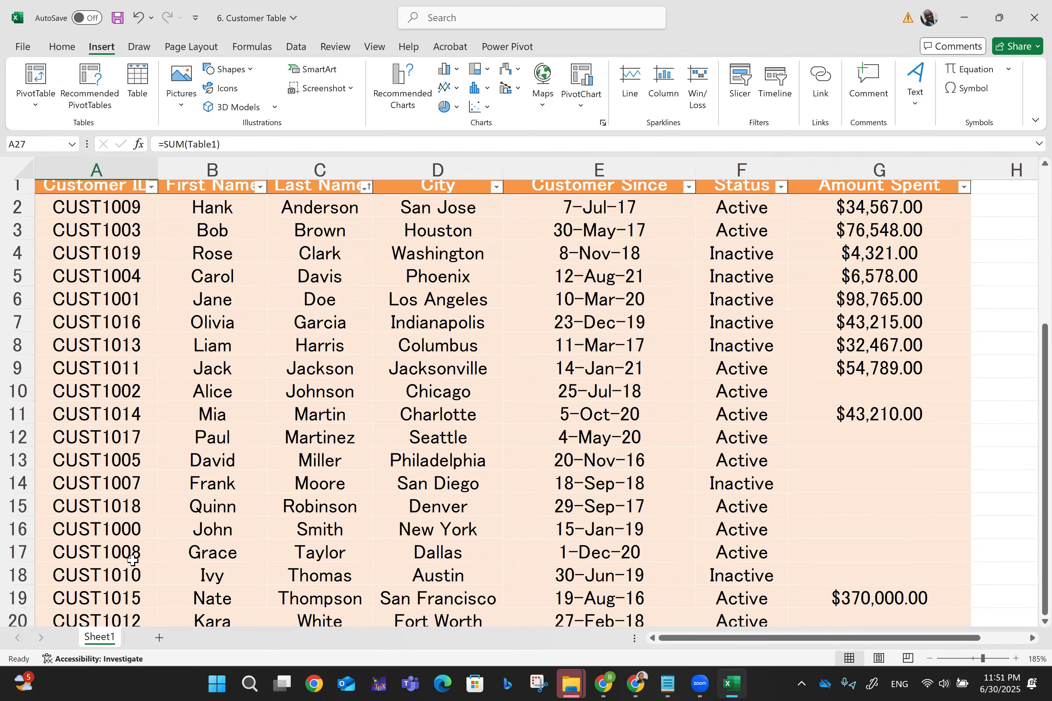
pyautogui.scroll(-7, 132, 560)
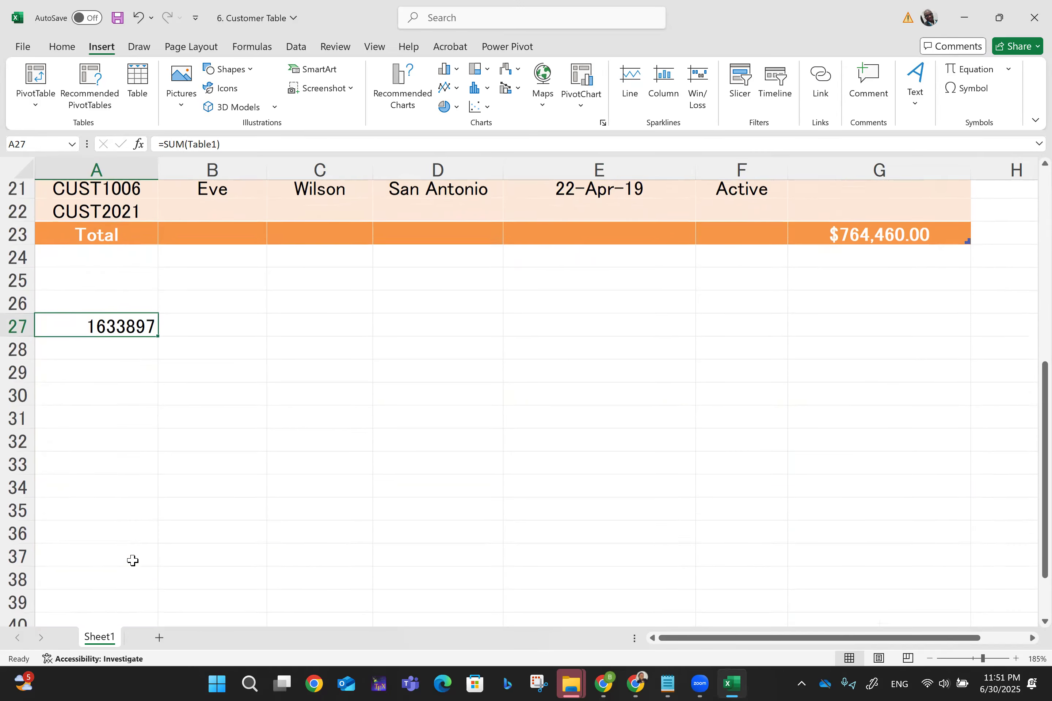
pyautogui.scroll(2, 132, 560)
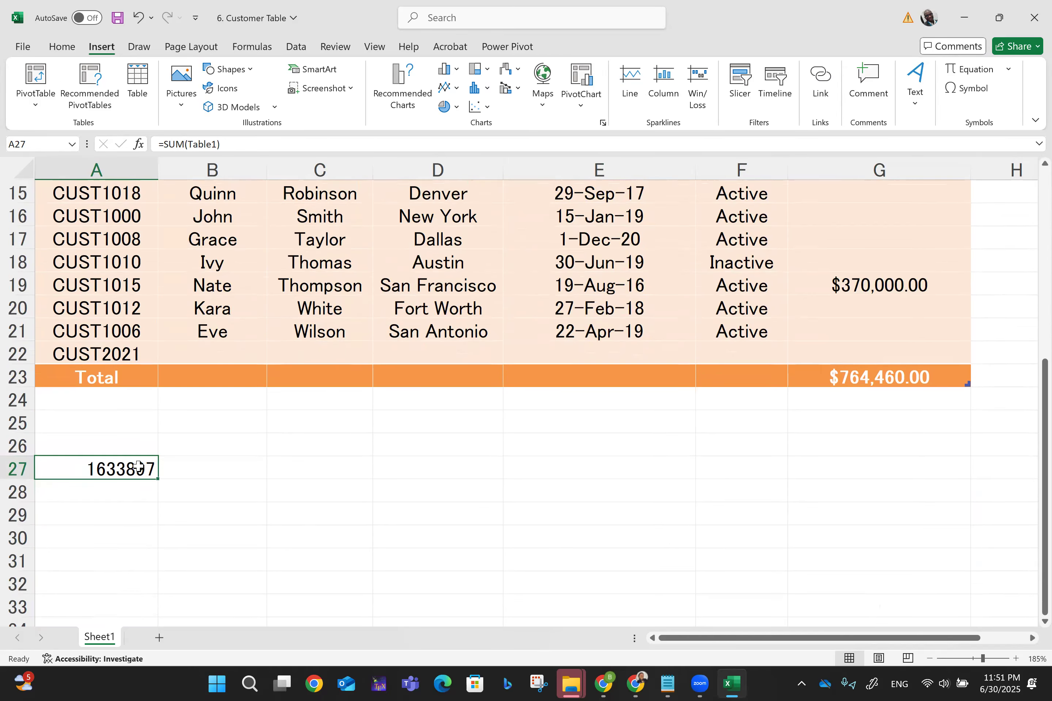
pyautogui.click(217, 144)
pyautogui.write('[]')
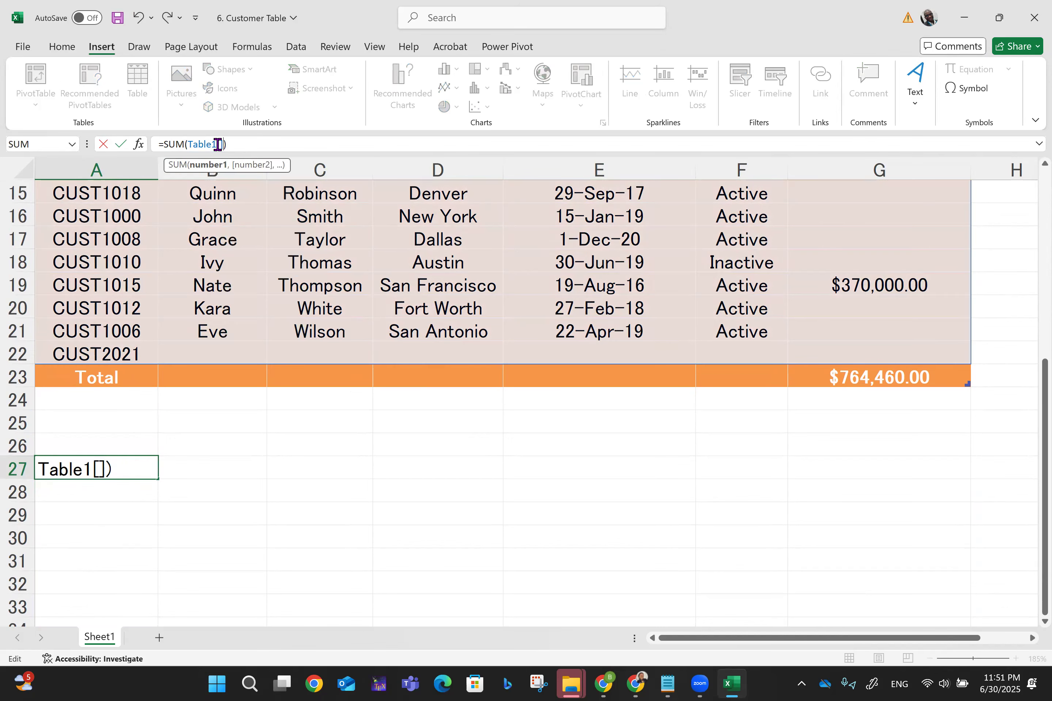
pyautogui.write('A')
pyautogui.write('mount ')
pyautogui.write('S')
pyautogui.write('pent')
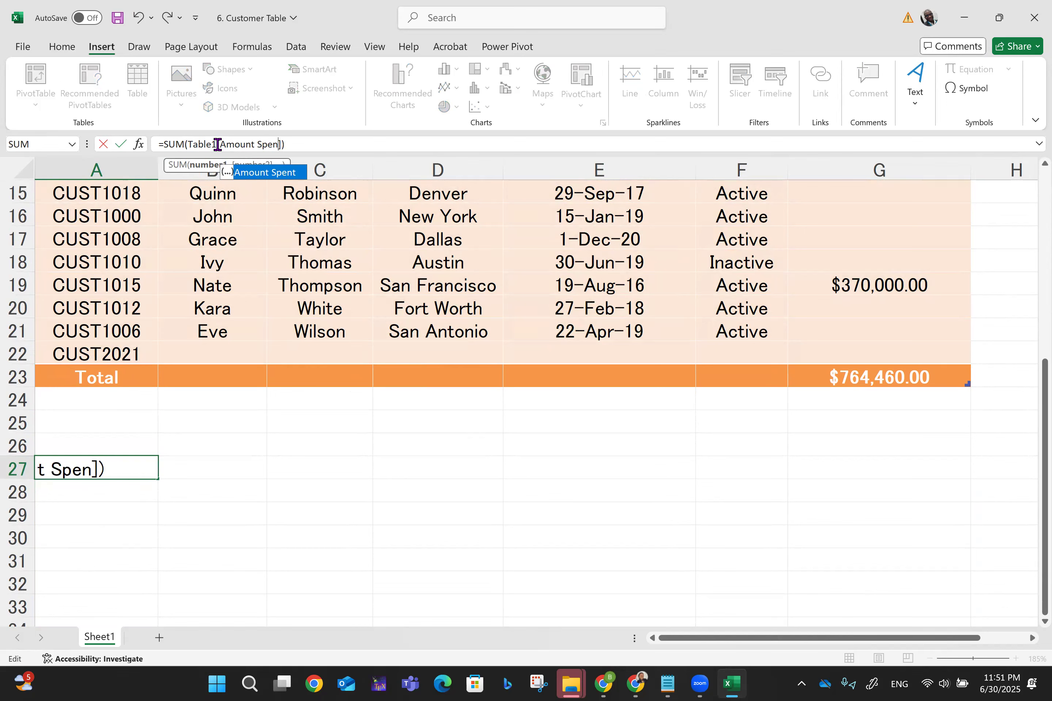
pyautogui.press('Return')
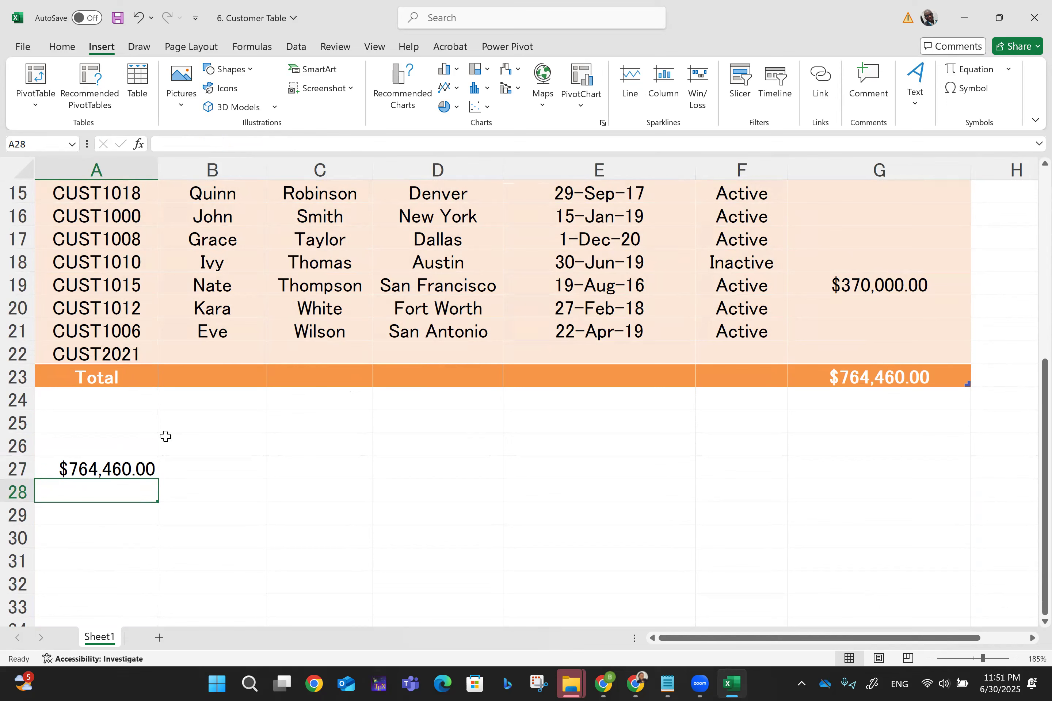
pyautogui.click(116, 464)
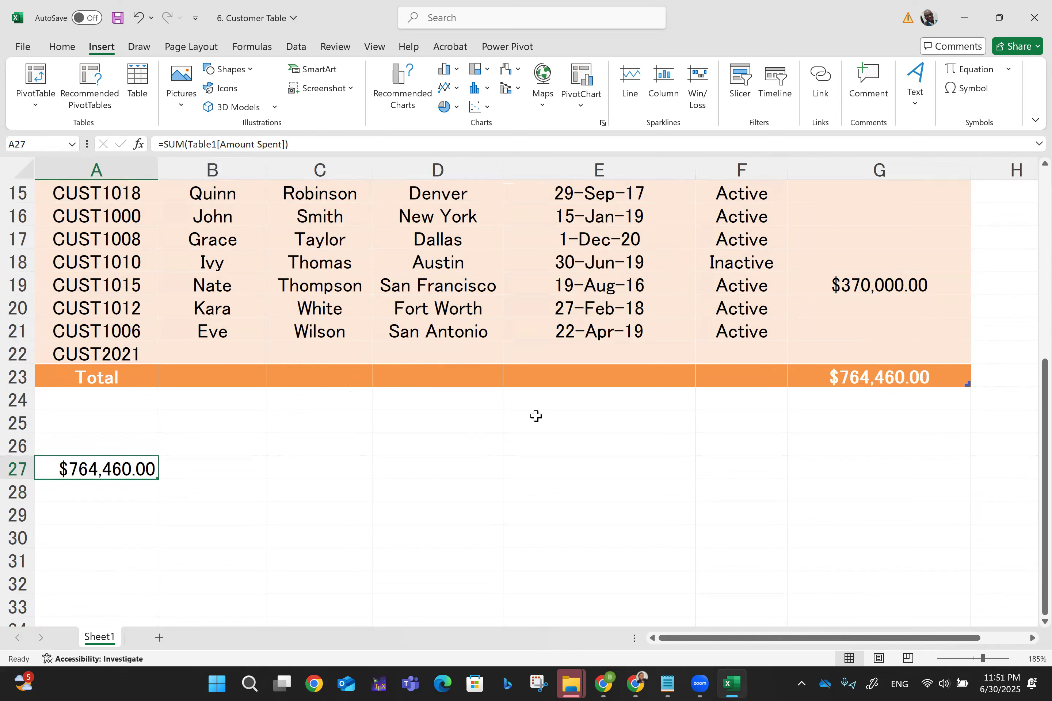
pyautogui.scroll(5, 488, 469)
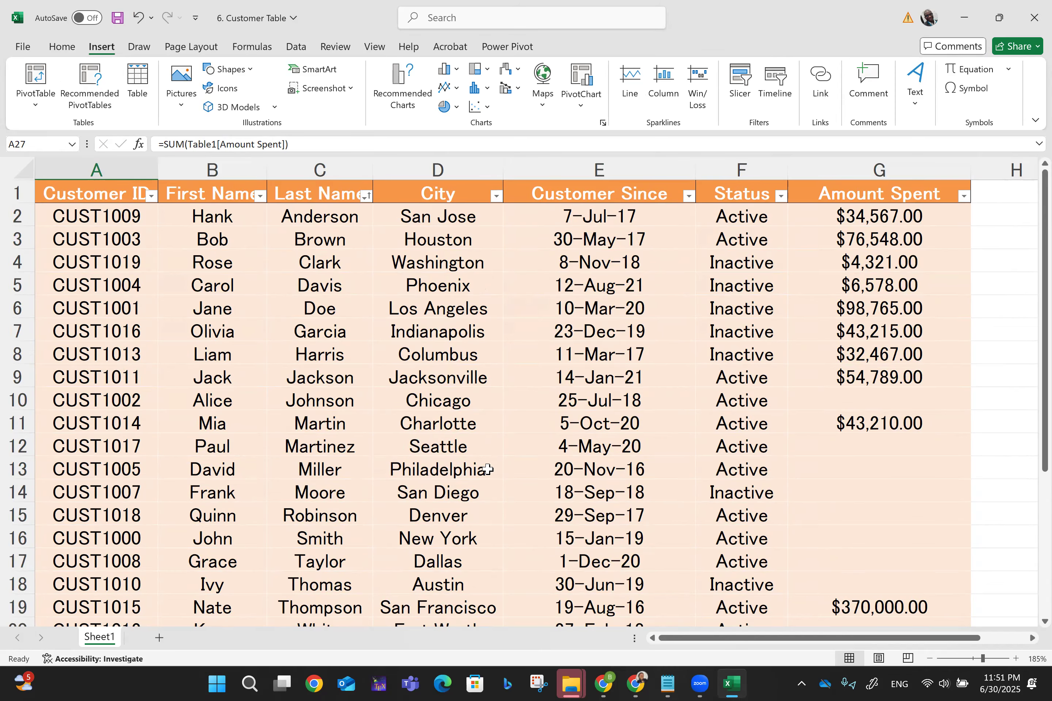
pyautogui.click(136, 90)
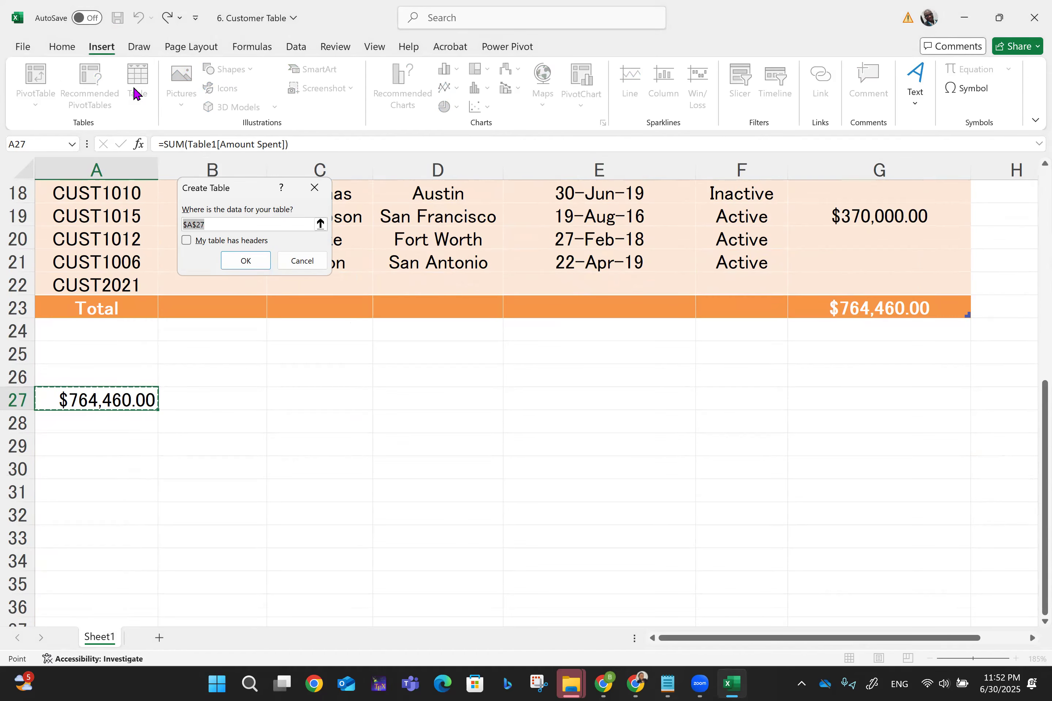
pyautogui.click(315, 188)
pyautogui.click(257, 396)
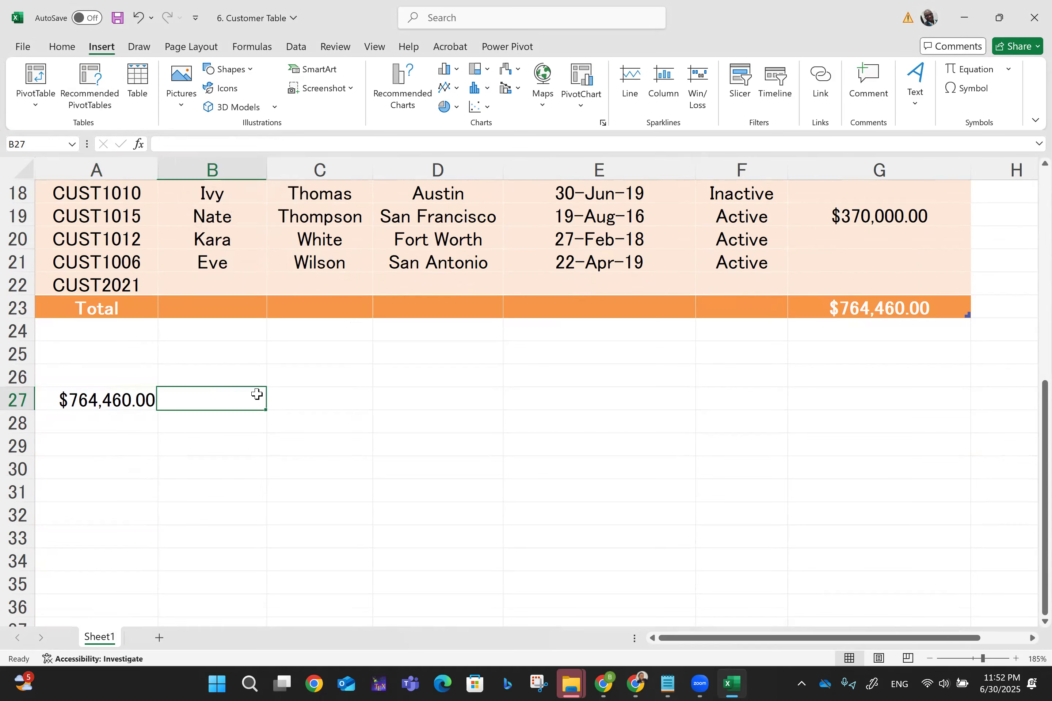
# Step: Review the table from its header to the total row and compare the total with the sum formula in A27
pyautogui.scroll(2, 257, 394)
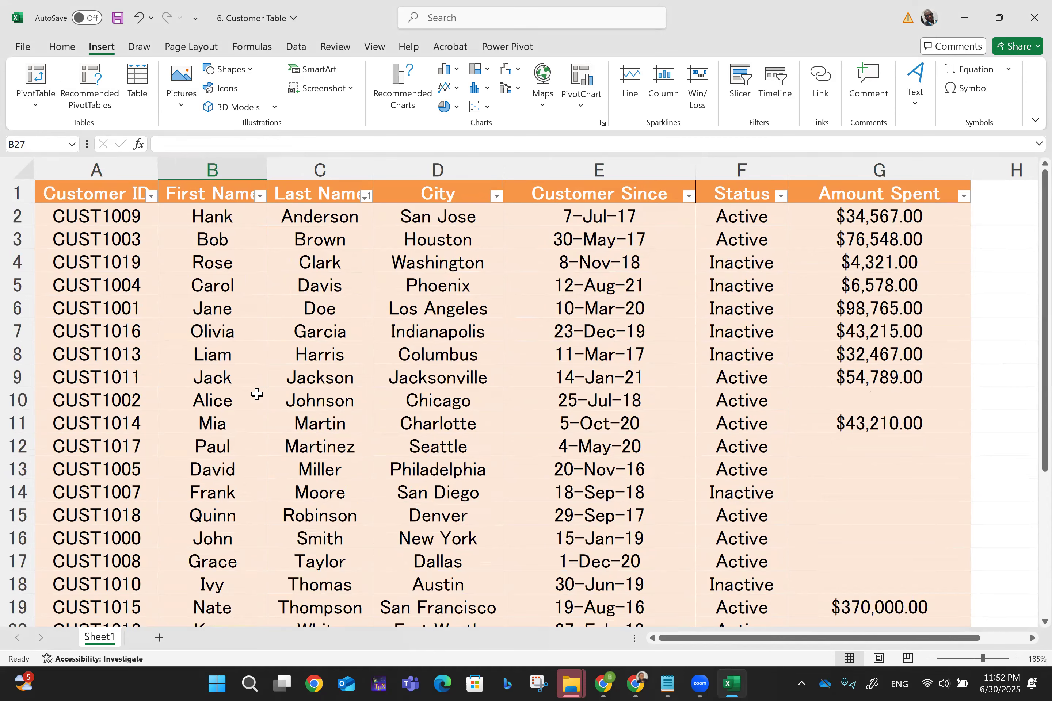
pyautogui.scroll(-4, 257, 394)
pyautogui.scroll(3, 256, 394)
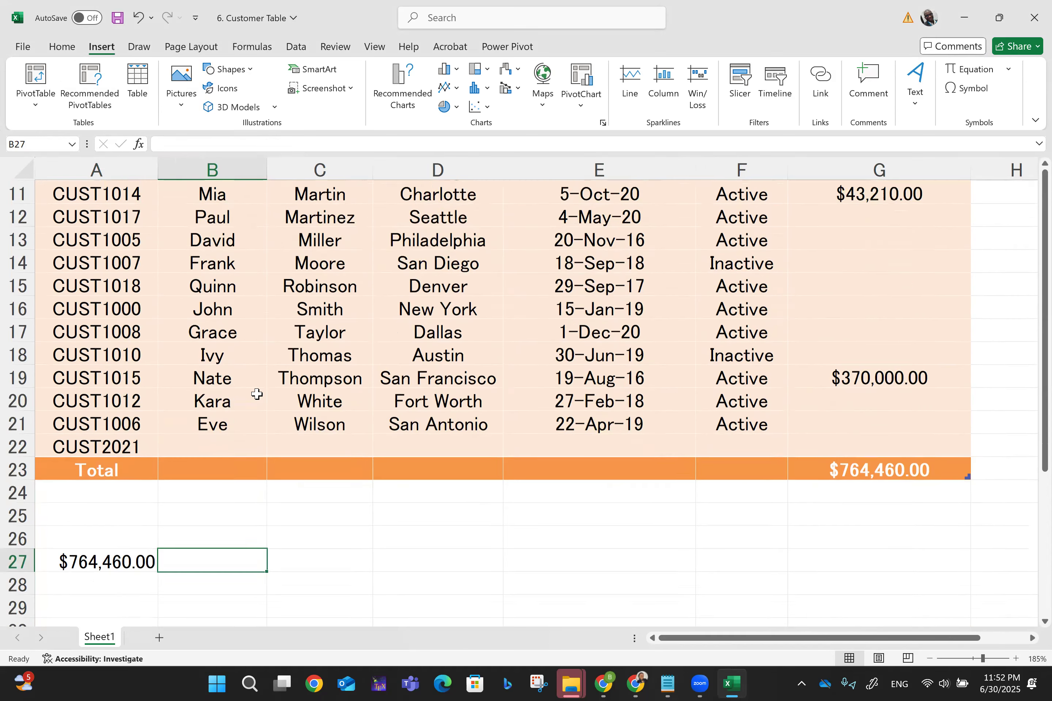
pyautogui.scroll(-2, 257, 394)
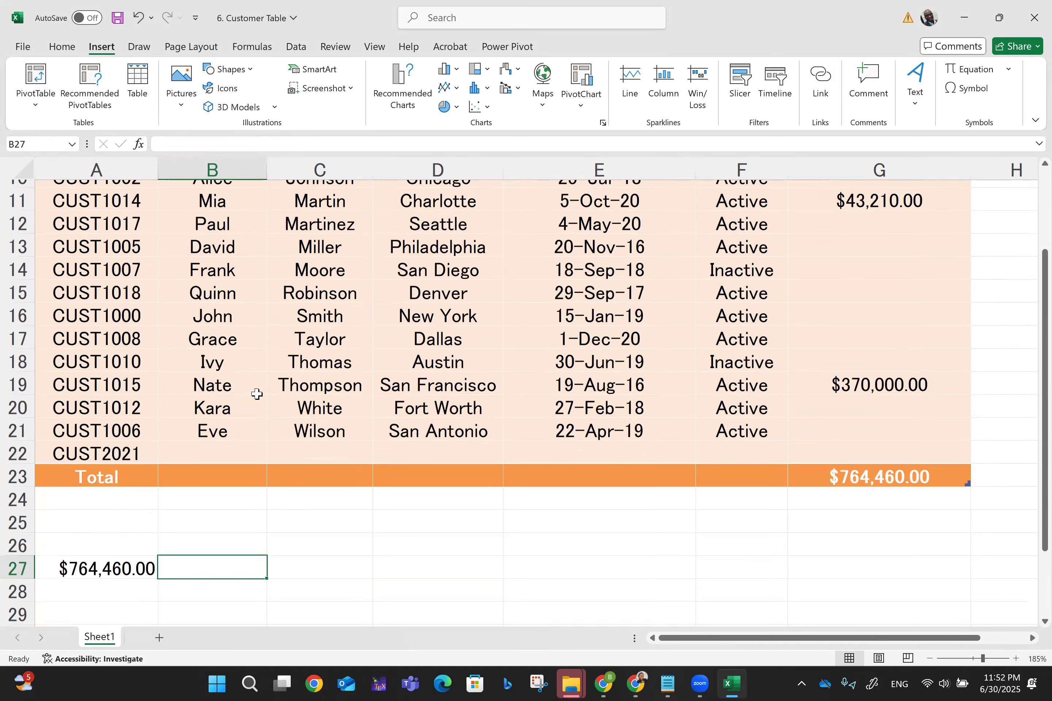
pyautogui.scroll(-1, 257, 395)
pyautogui.click(70, 556)
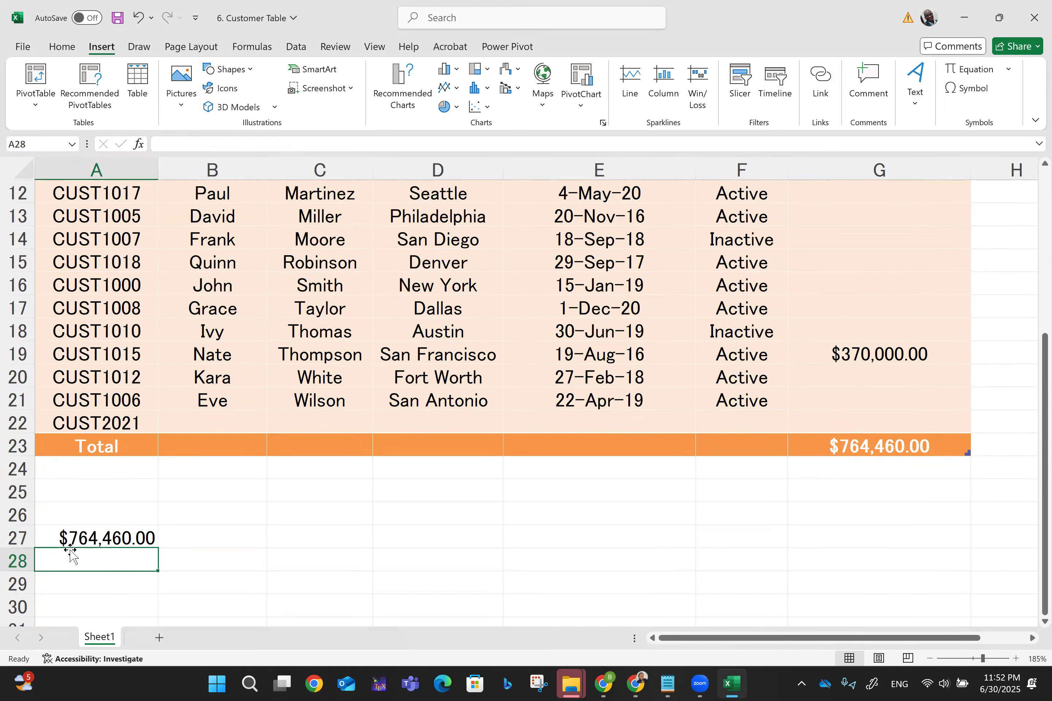
pyautogui.click(92, 537)
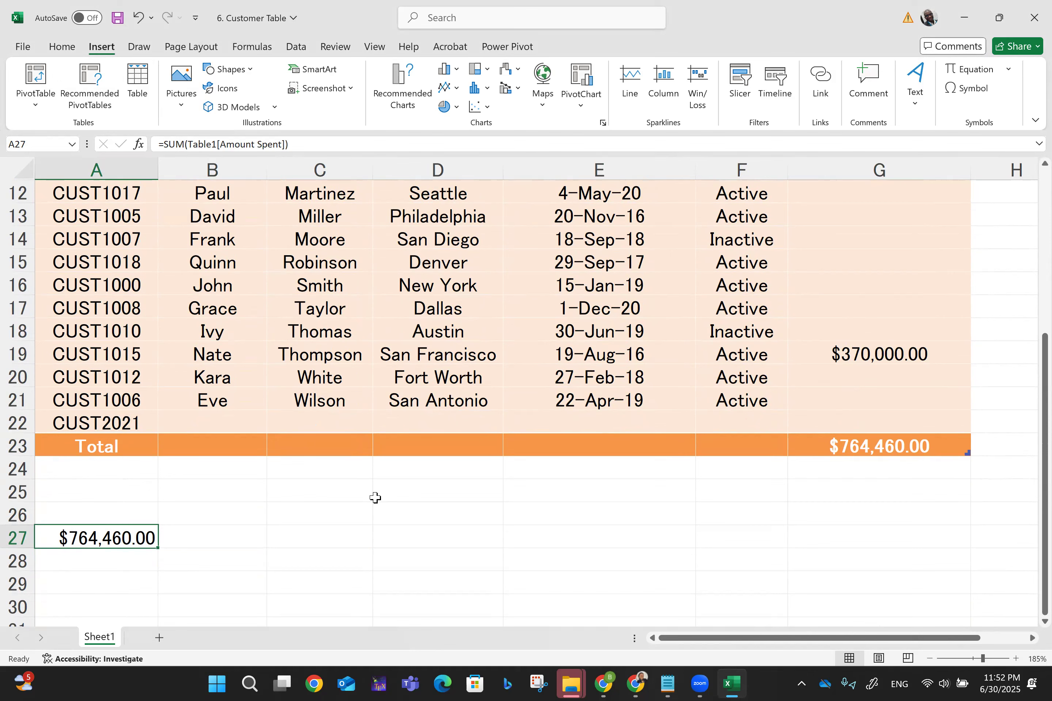
# Step: Turn on banded rows for the customer table and check the shading through its full length
pyautogui.scroll(4, 375, 498)
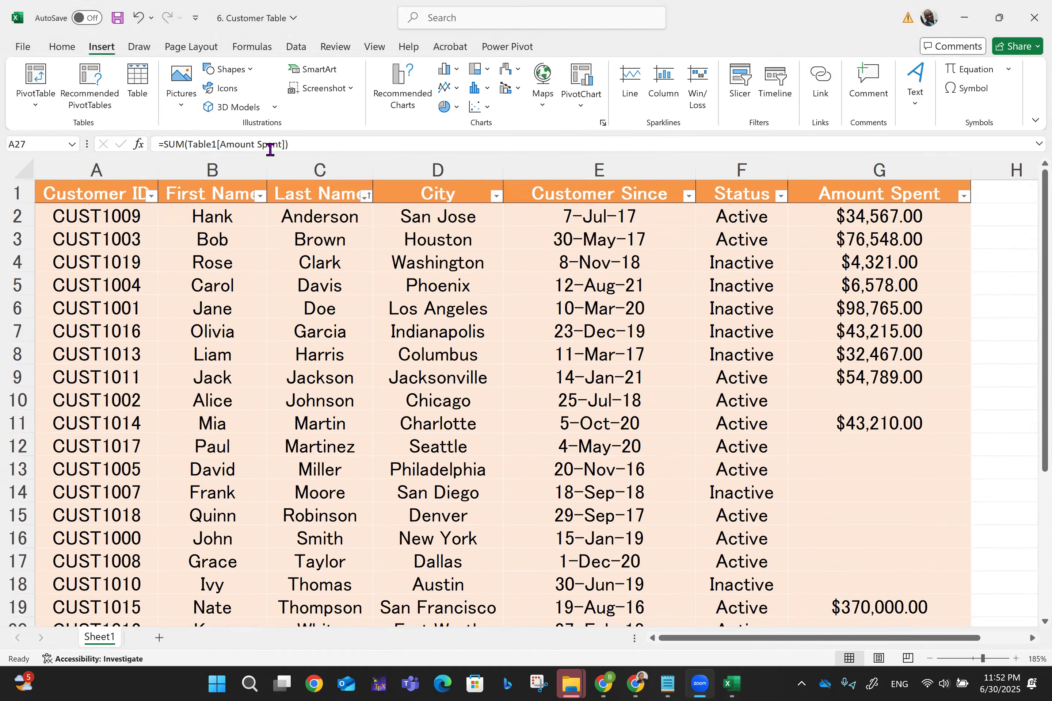
pyautogui.click(93, 193)
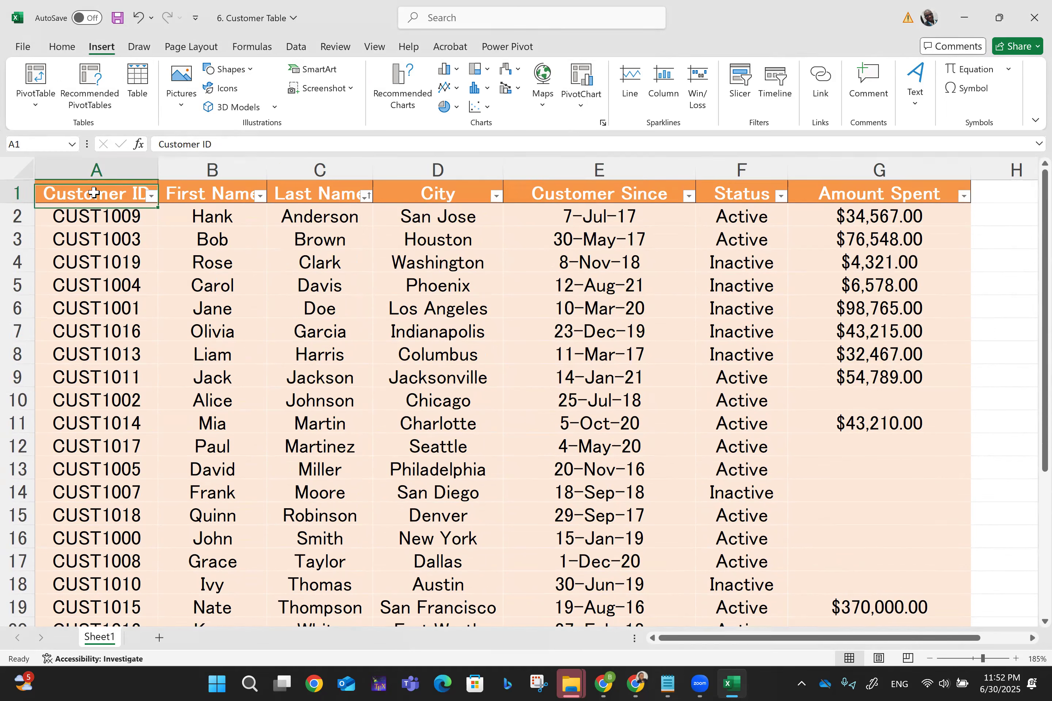
pyautogui.click(573, 48)
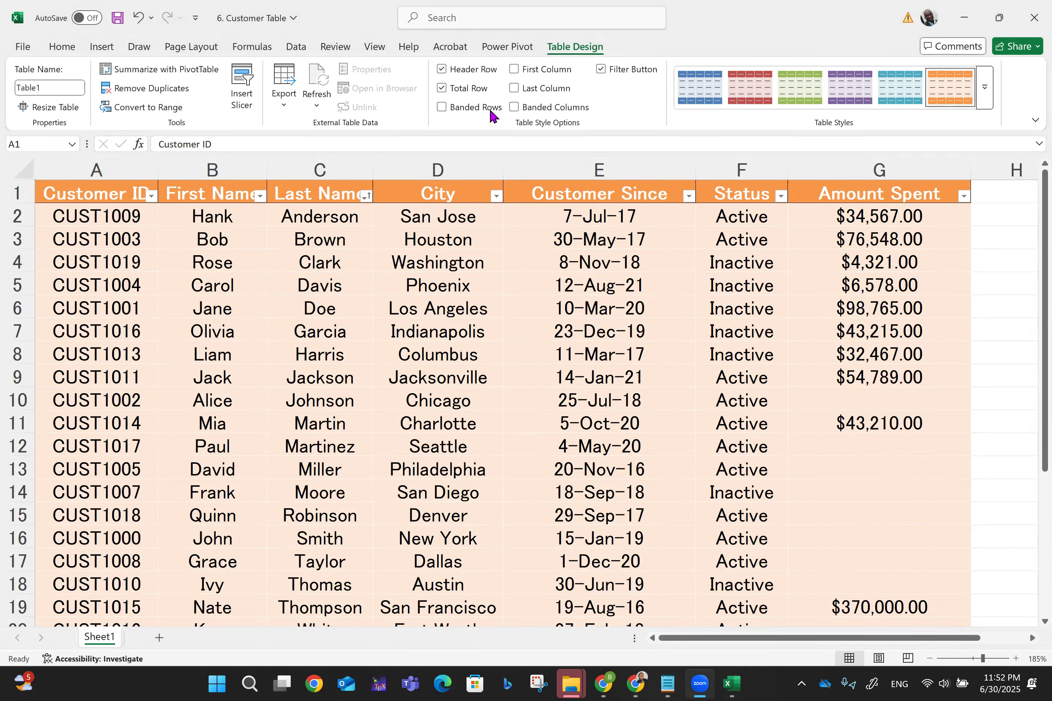
pyautogui.click(443, 109)
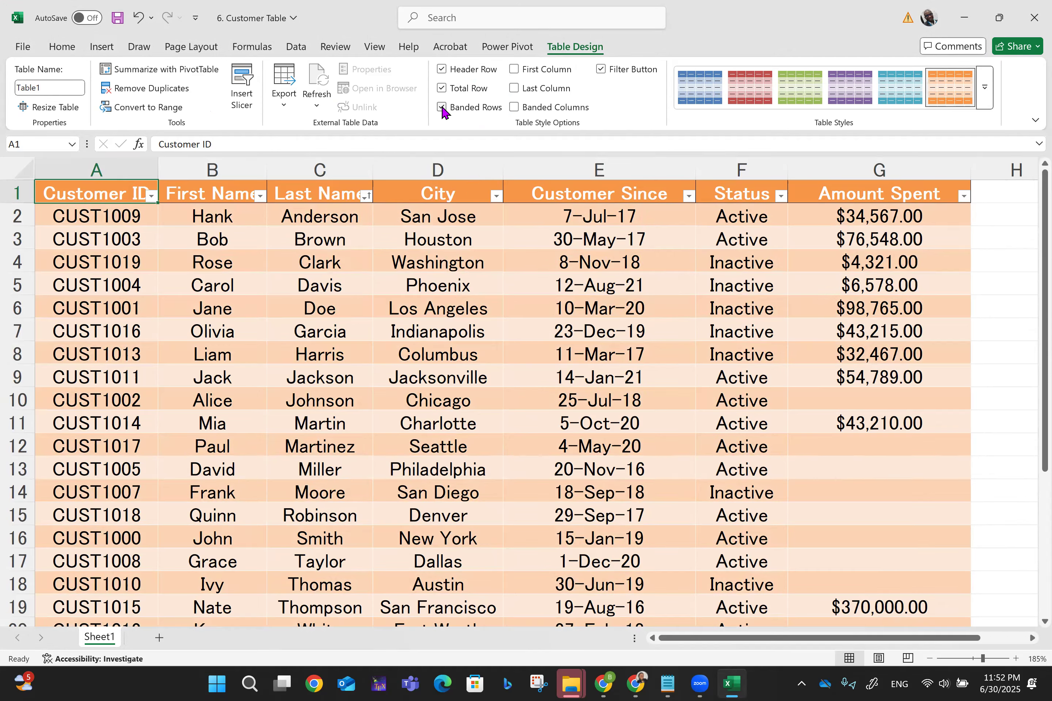
pyautogui.scroll(-5, 443, 111)
pyautogui.scroll(5, 443, 111)
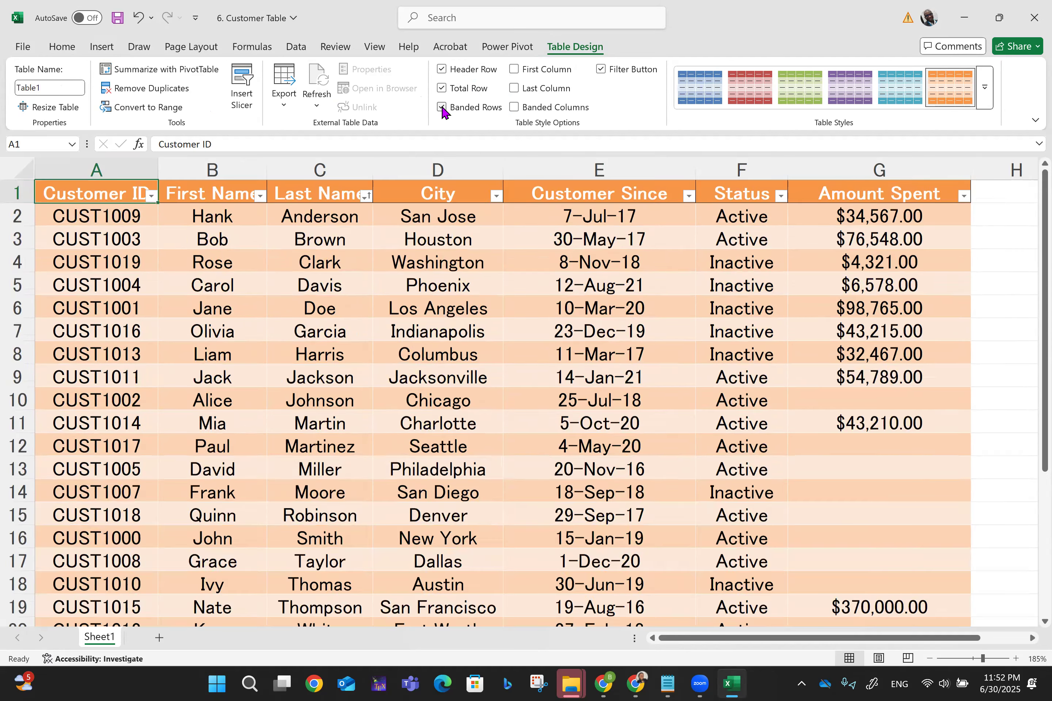